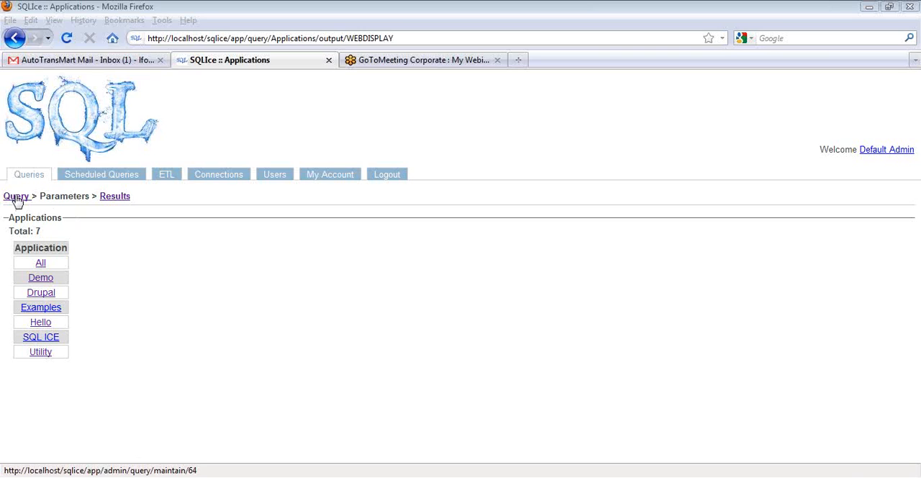
Examine the SQL behind the Applications query's Web Display output and return to the applications list
left_click(16, 197)
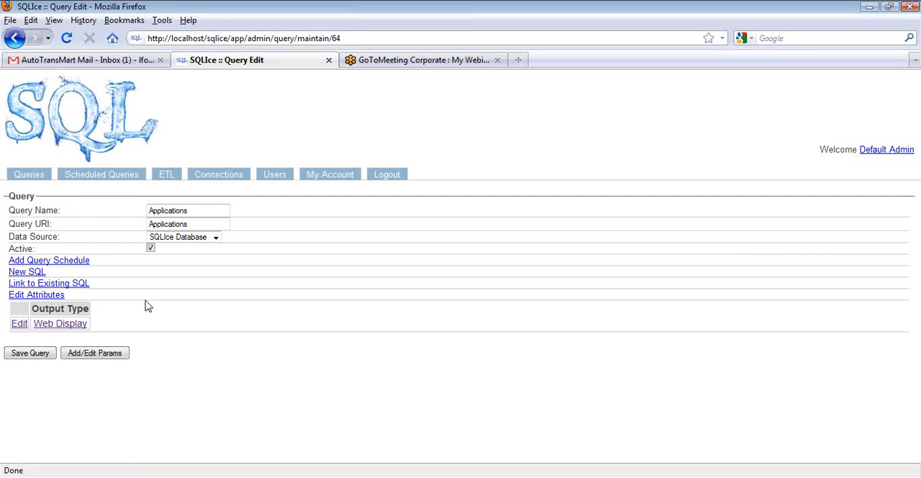
left_click(18, 323)
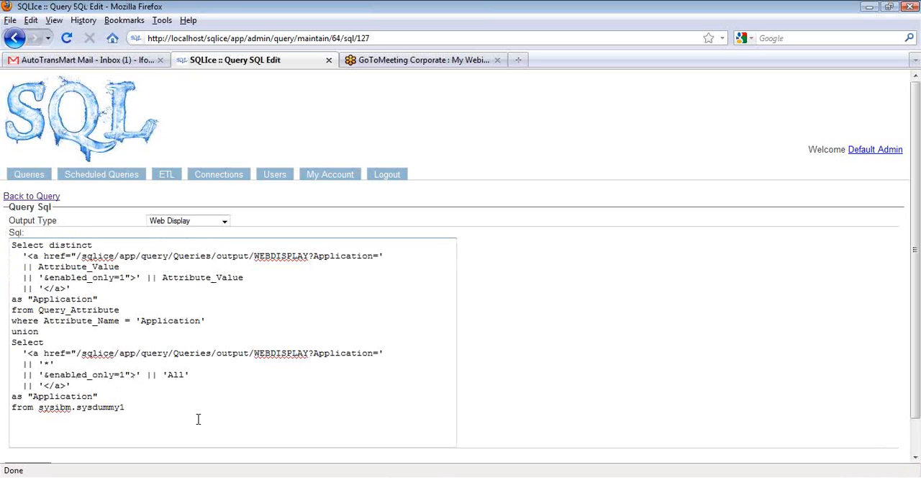
left_click(29, 177)
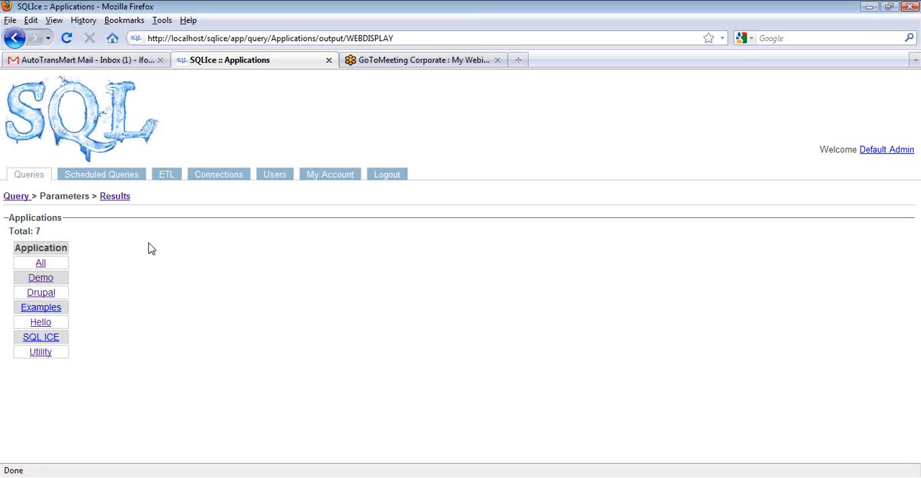
Look at the scheduled query subscriptions and the list of ETL applications
left_click(104, 176)
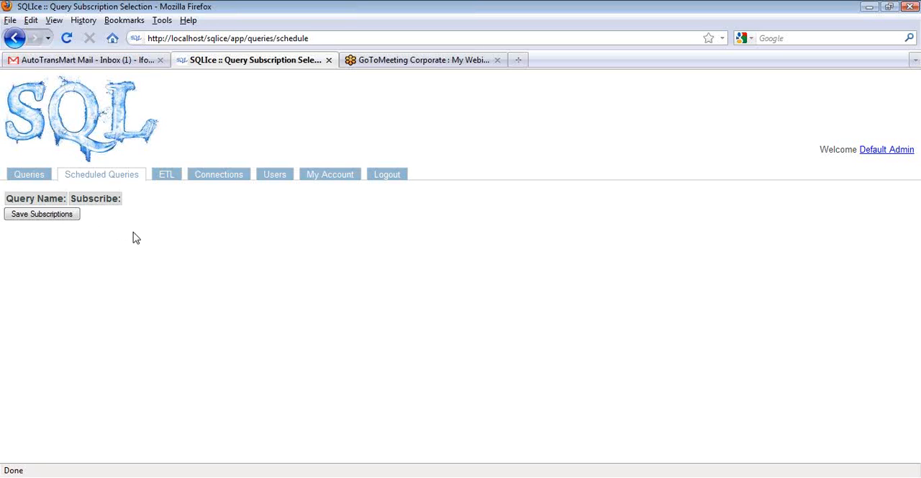
left_click(166, 174)
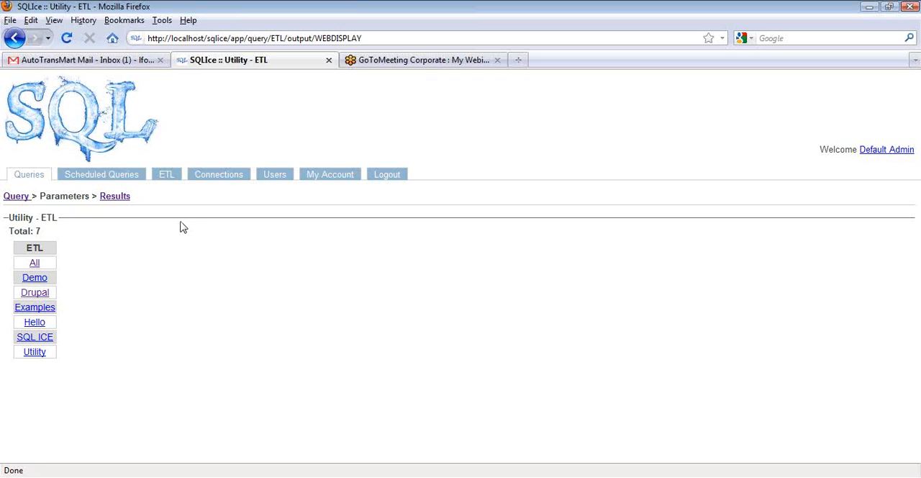
Examine the BITDrupal connection's settings and return to the connections list
left_click(219, 176)
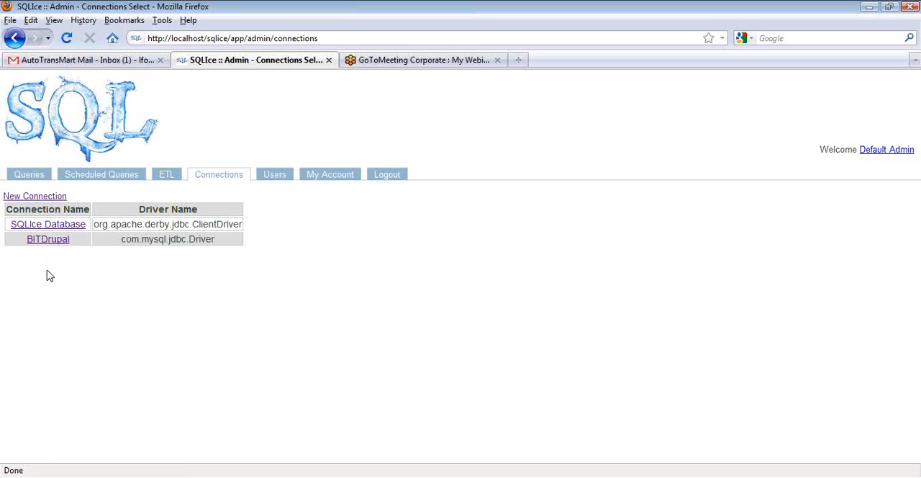
left_click(47, 241)
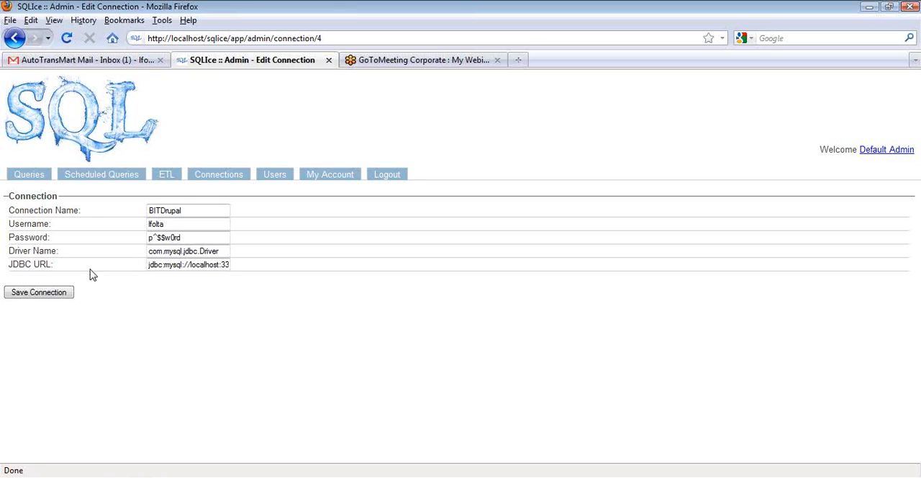
left_click(206, 178)
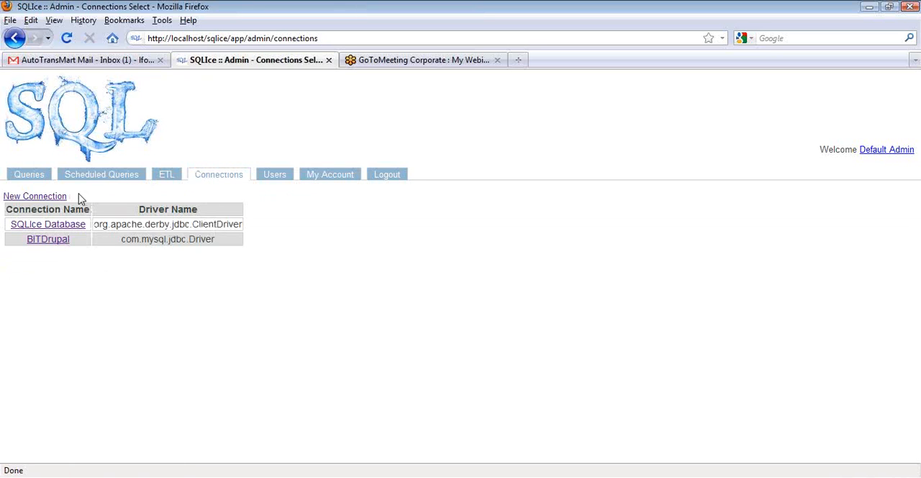
Walk through creating a connection named New MySQL of type MySQL, and leave it without entering connection properties or finishing
left_click(45, 199)
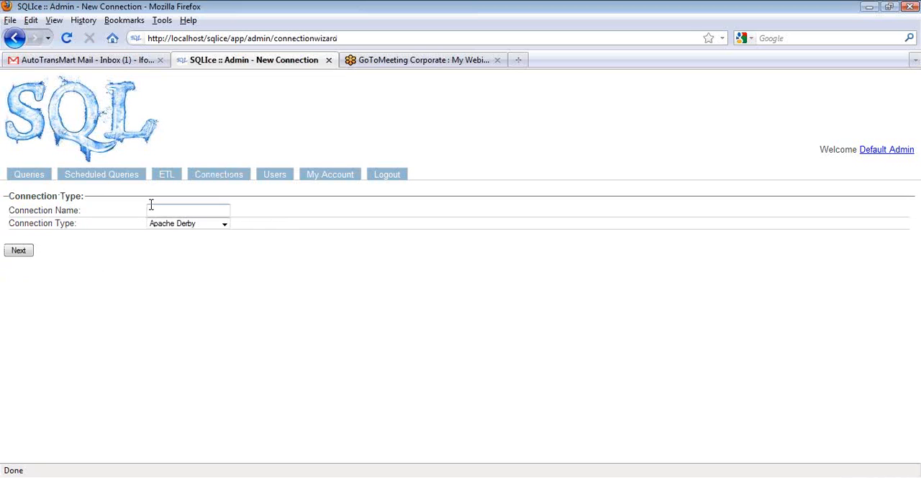
left_click(154, 209)
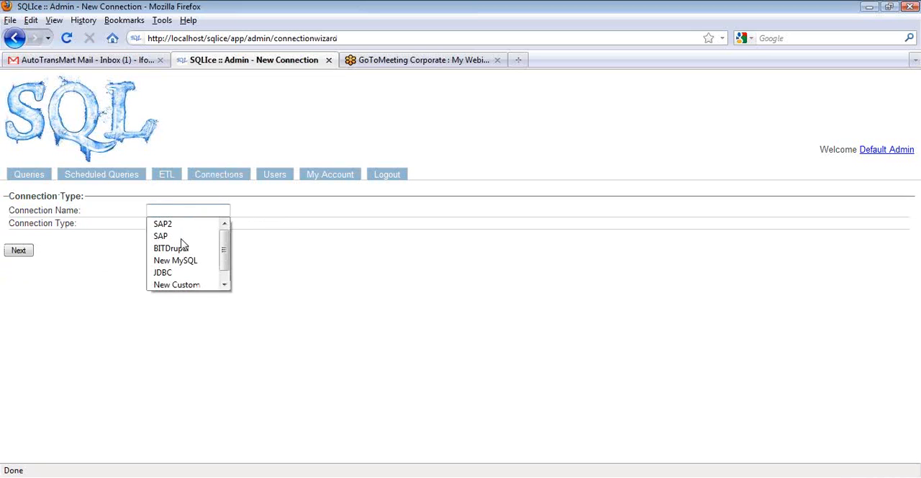
left_click(189, 261)
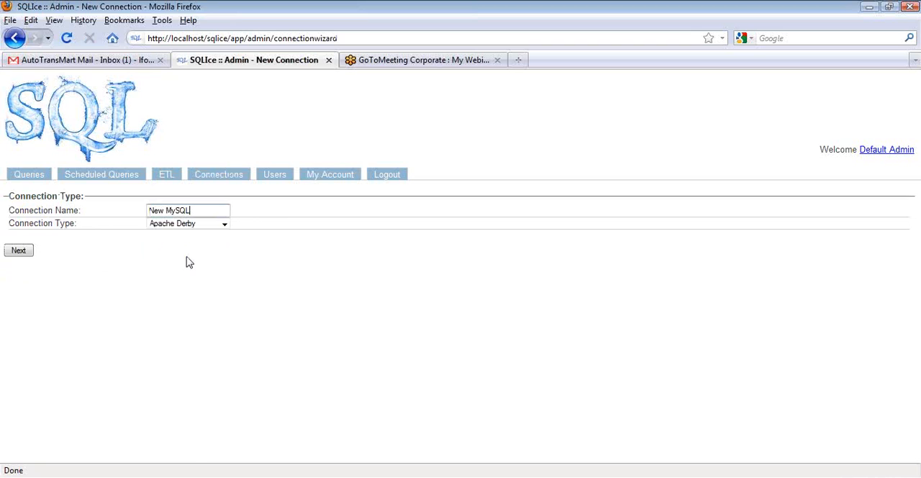
left_click(224, 227)
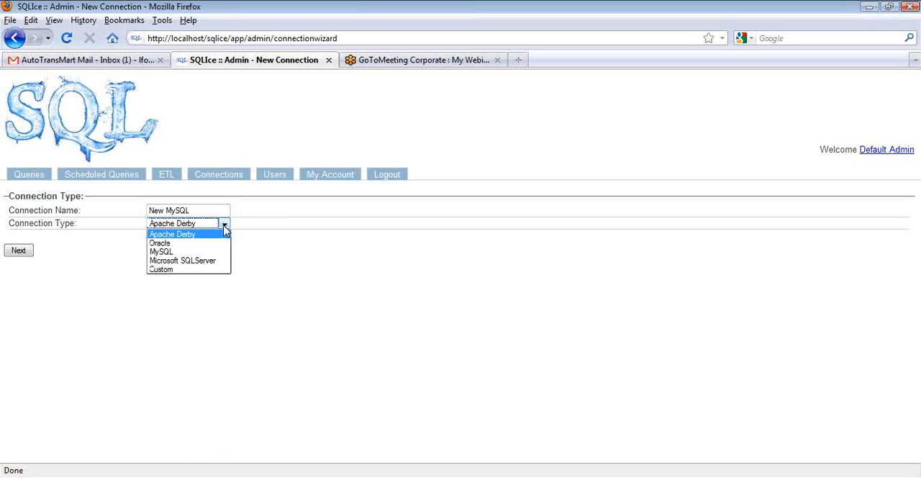
left_click(172, 252)
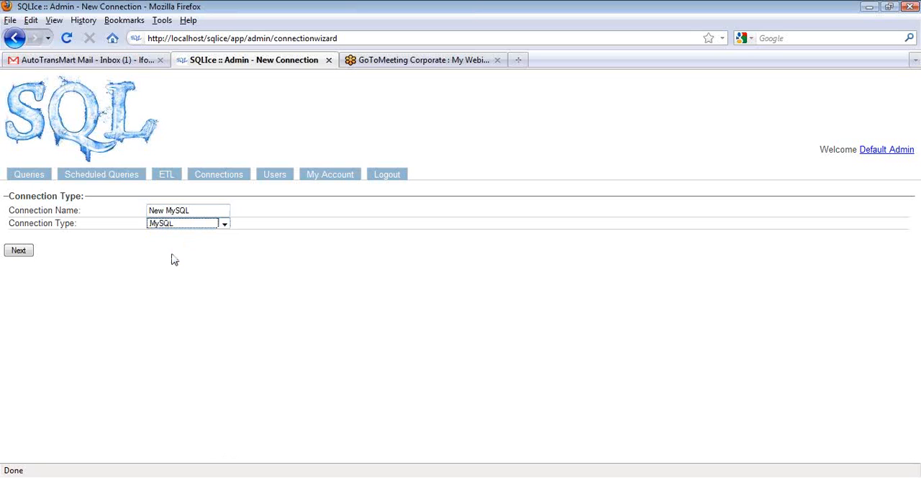
left_click(25, 250)
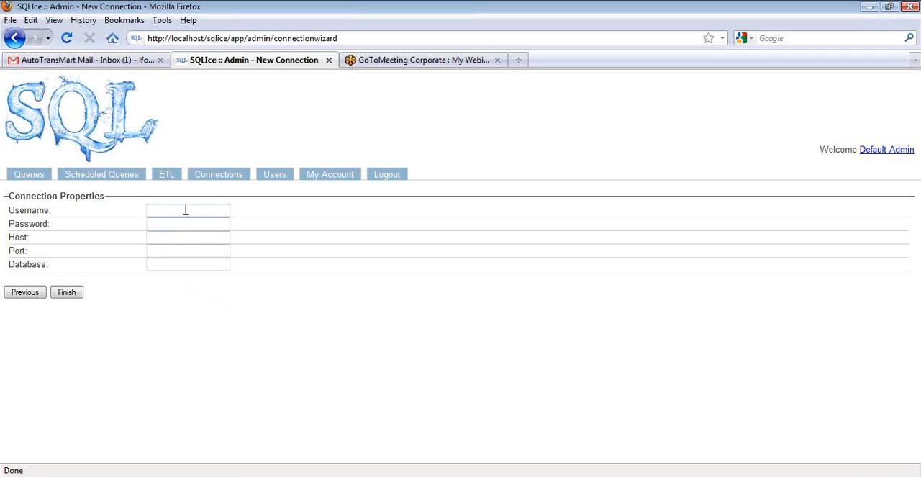
left_click(175, 250)
left_click(173, 263)
left_click(222, 176)
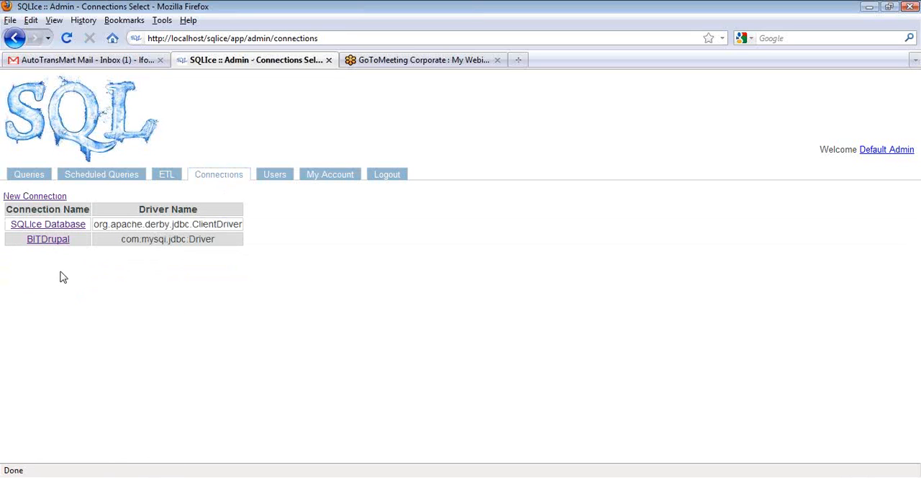
Review the BITDrupal connection's settings again, and look over the user administration and own-account pages
left_click(47, 241)
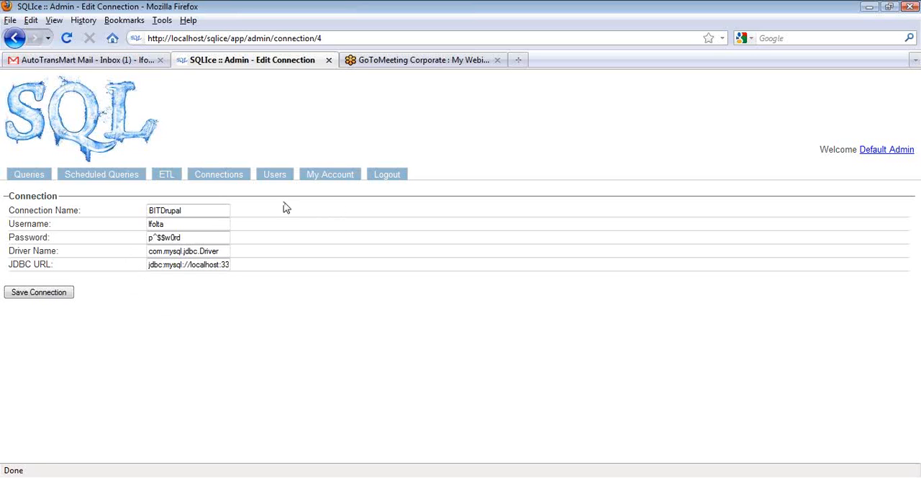
left_click(278, 179)
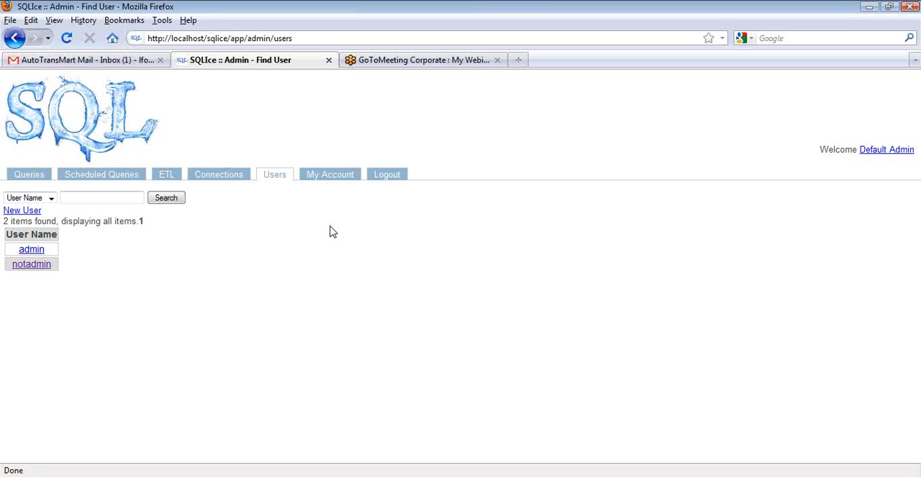
left_click(329, 177)
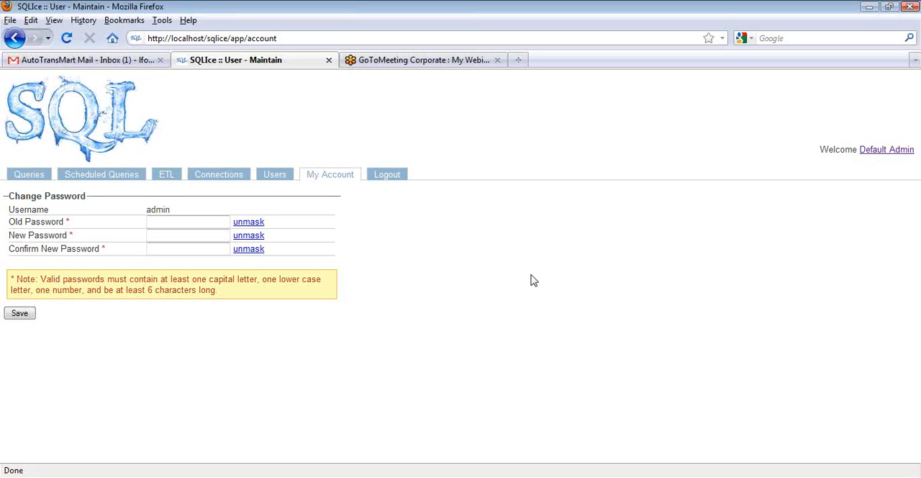
List the queries of the Drupal application and look through all of them
left_click(31, 177)
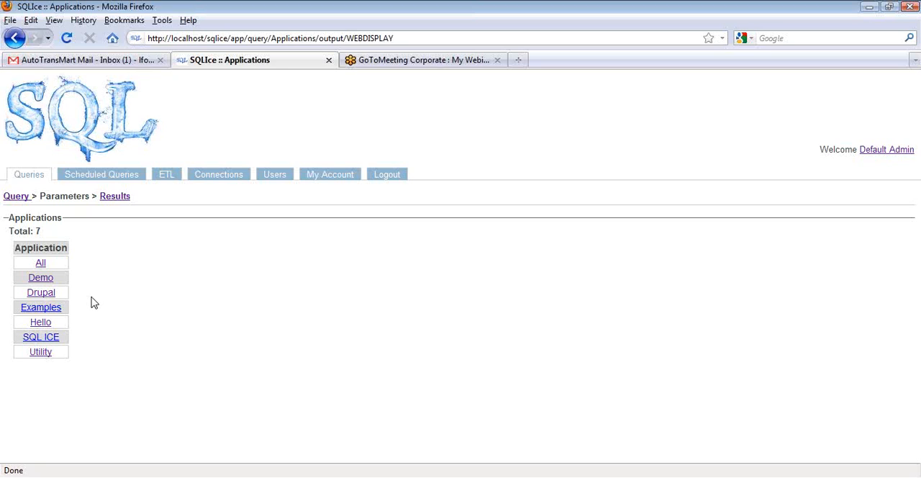
left_click(41, 293)
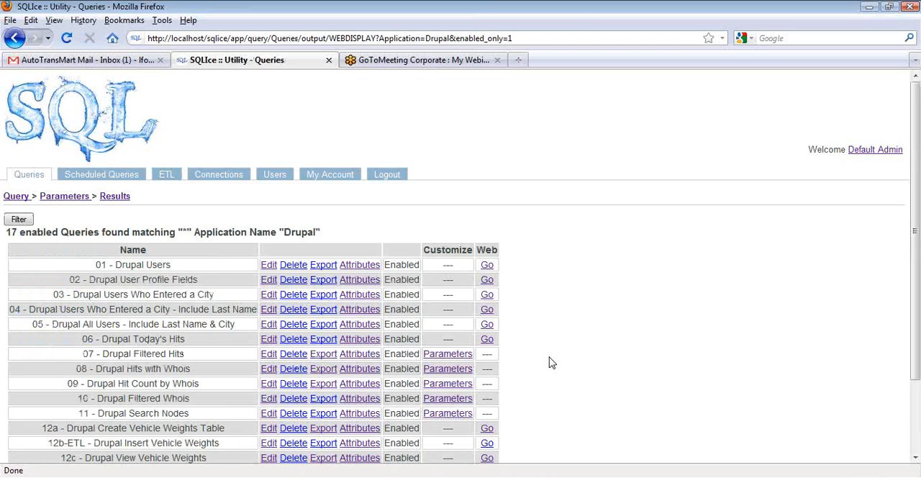
scroll(551, 362, "down", 3)
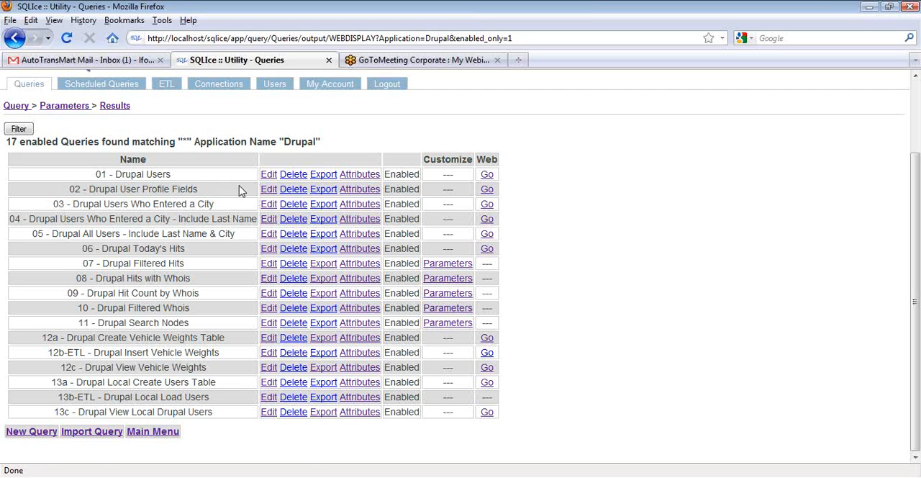
Run the 01 - Drupal Users query as web output and examine its columns through to data
left_click(487, 175)
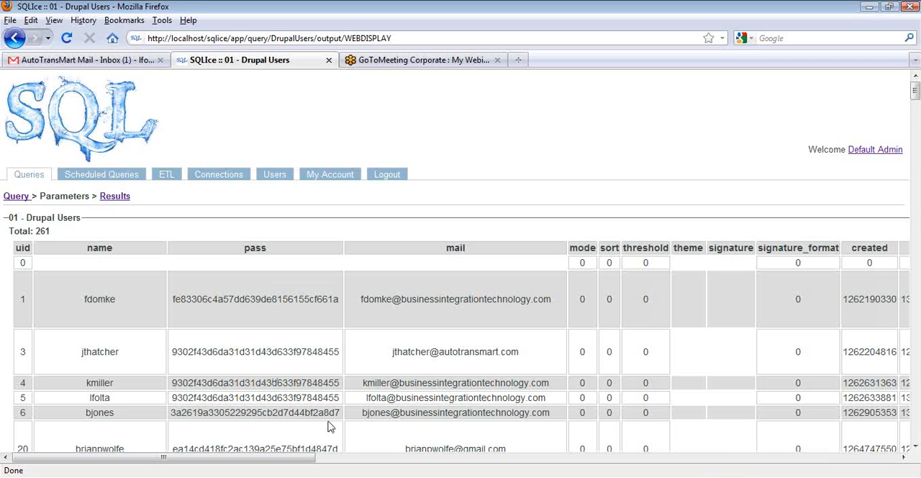
left_click_drag(266, 463, 448, 460)
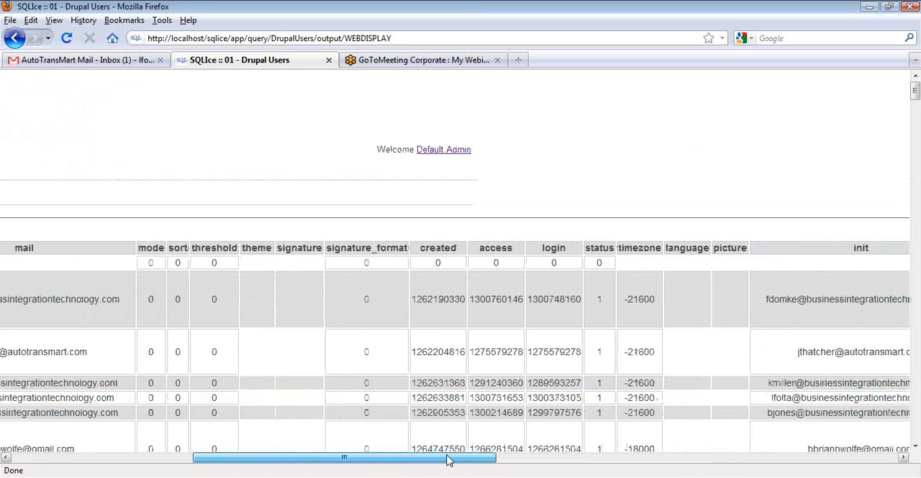
left_click_drag(447, 458, 875, 466)
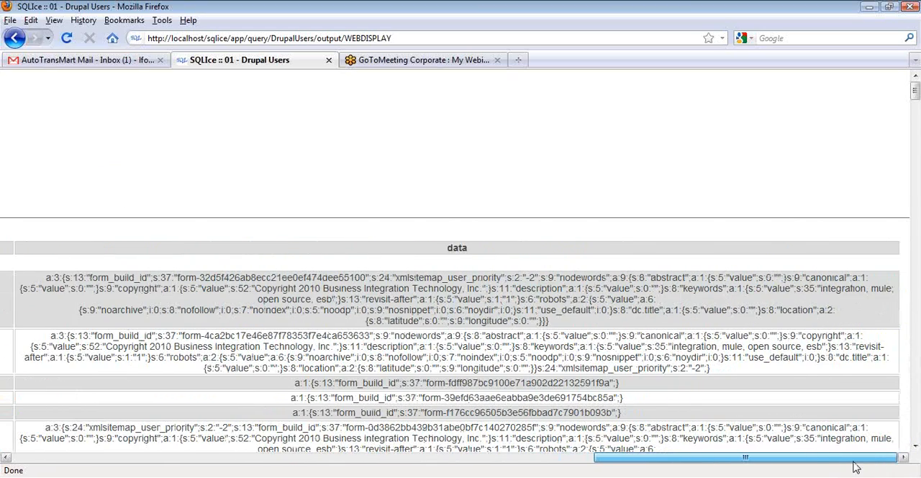
left_click_drag(815, 458, 238, 459)
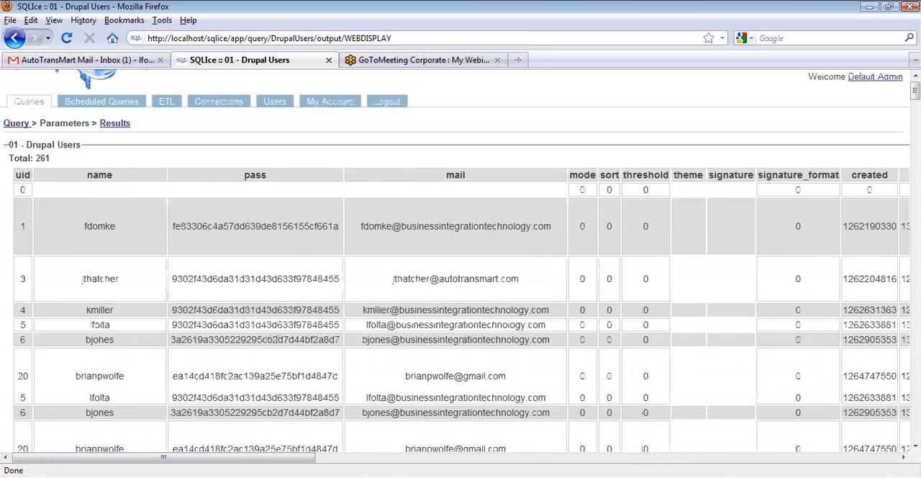
Examine the SQL of the 01 - Drupal Users query's Web Display output and return to the query definition
left_click(16, 196)
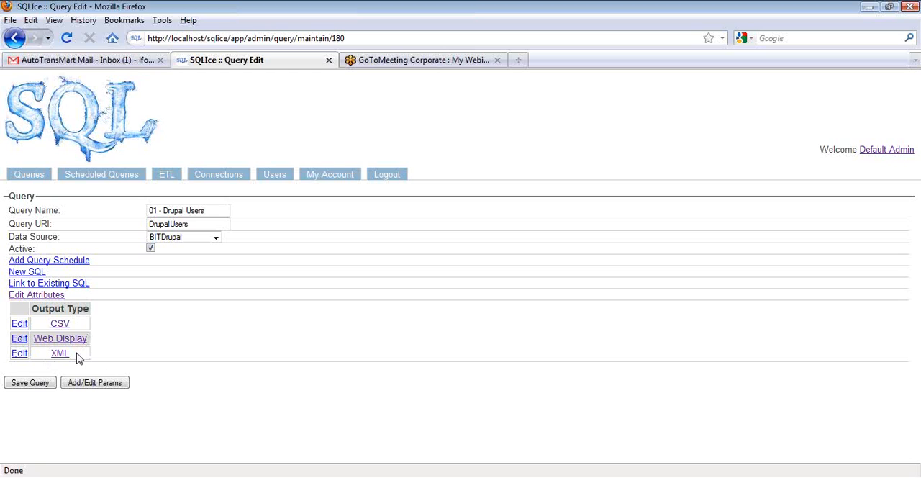
left_click(19, 339)
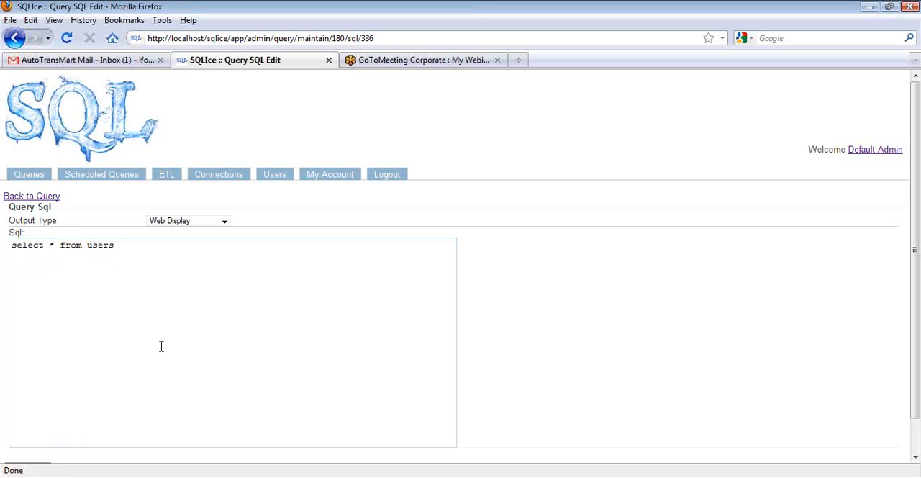
left_click(40, 197)
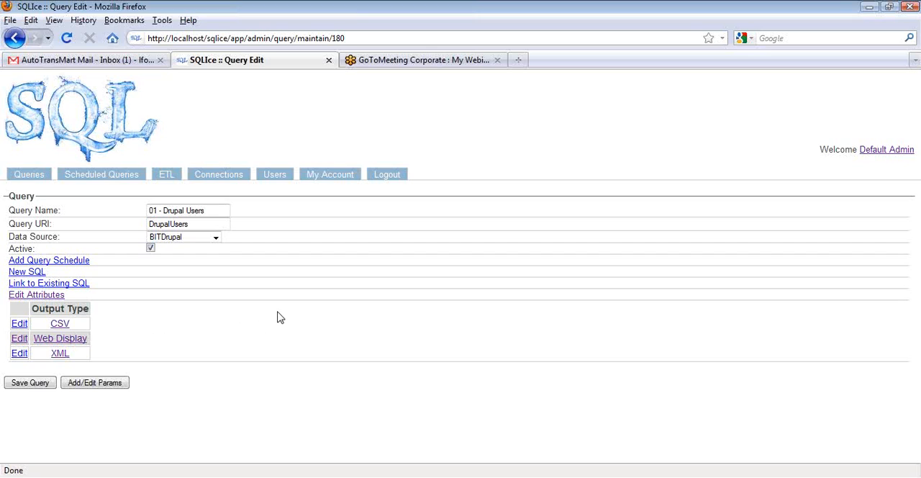
Examine the query's name and URI, and compare the URI with the address of its Web Display output
left_click(213, 207)
left_click(198, 224)
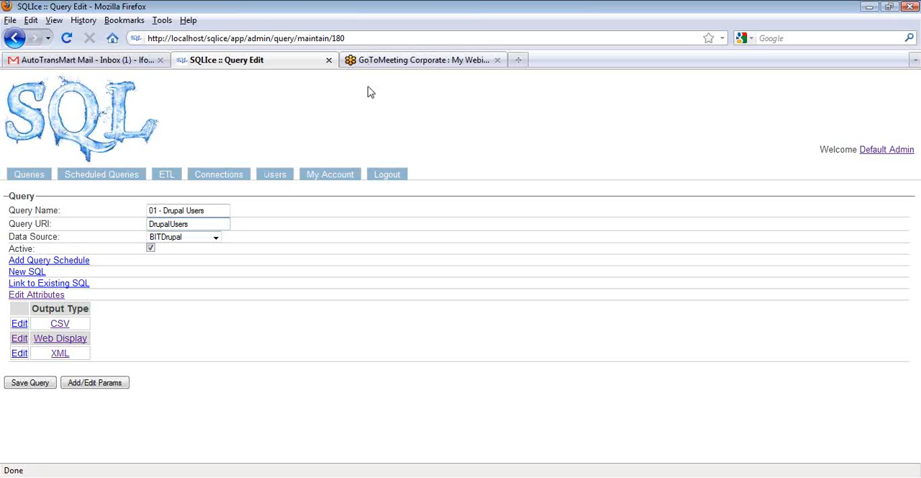
left_click(68, 341)
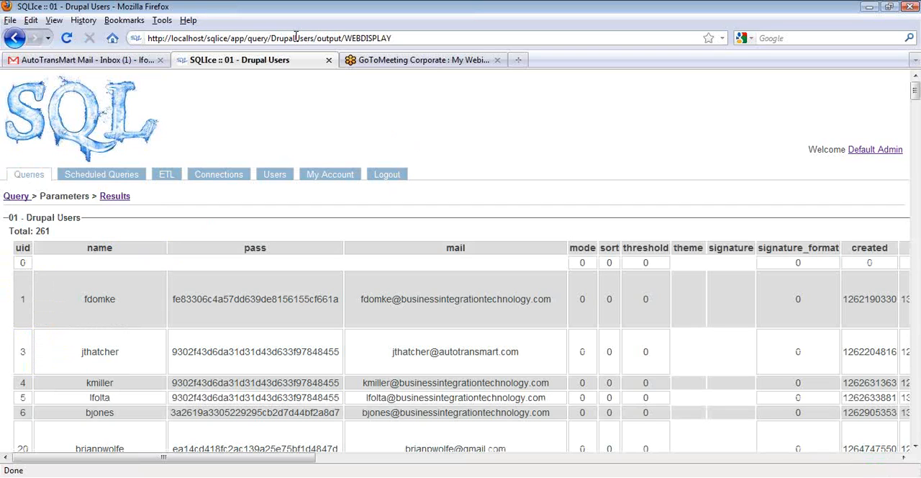
left_click(17, 196)
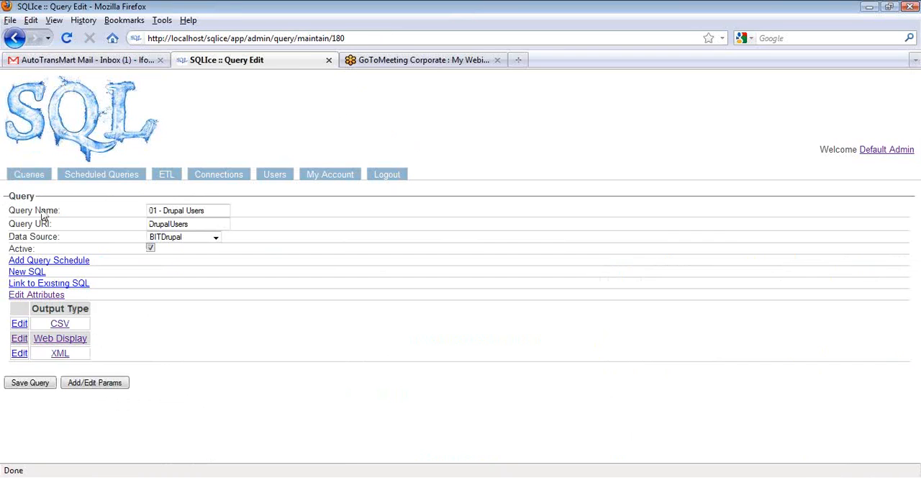
Check the query's data source choices, keeping BITDrupal, and look at its schedule options without adding a schedule
left_click(216, 238)
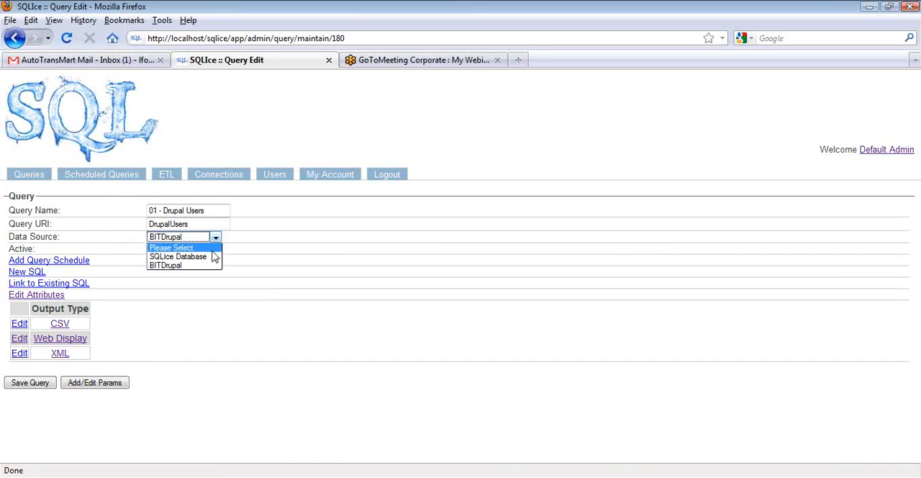
left_click(207, 266)
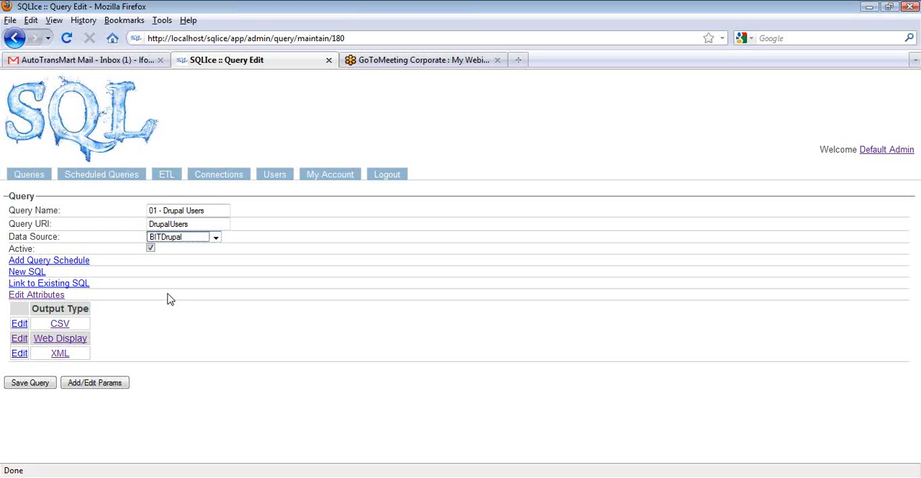
left_click(66, 264)
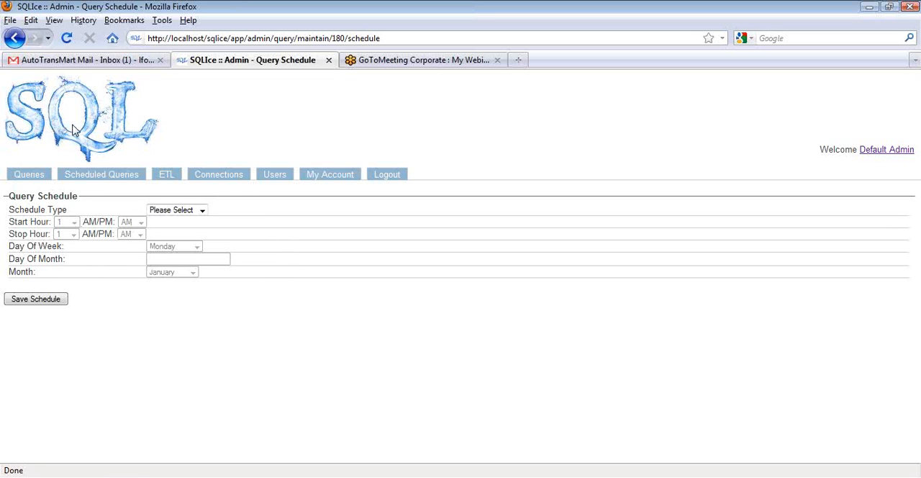
left_click(12, 38)
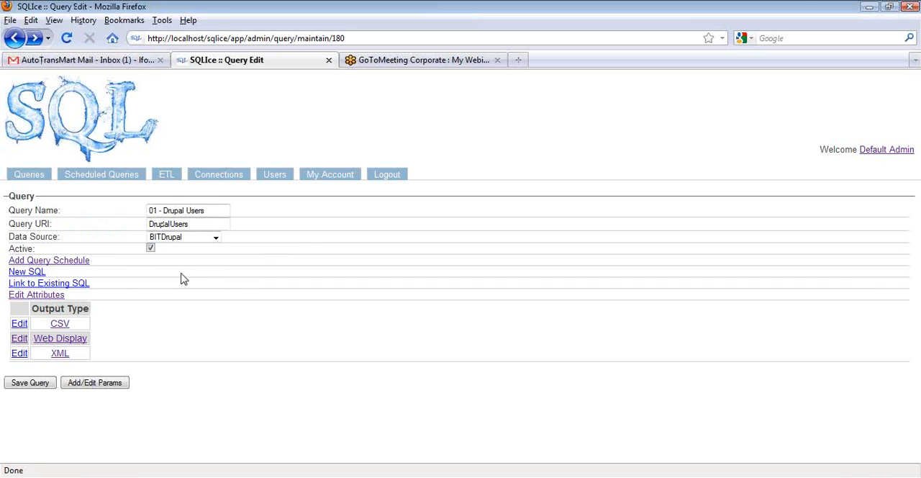
Check the output type choices available for a new SQL statement on the query, then return to the query definition without saving one
left_click(27, 274)
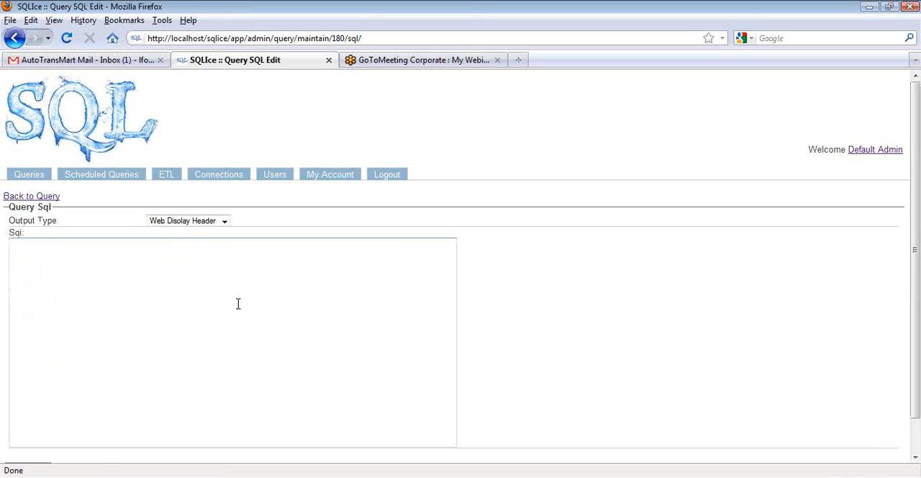
left_click(237, 303)
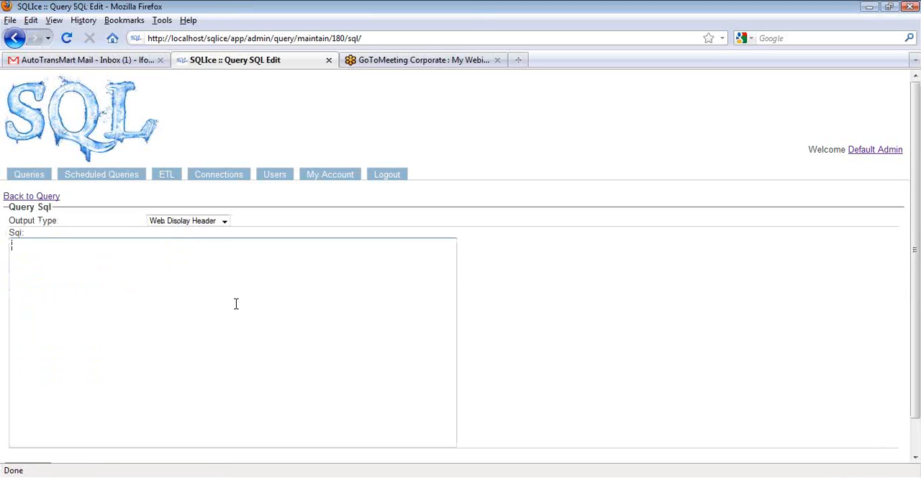
left_click(224, 222)
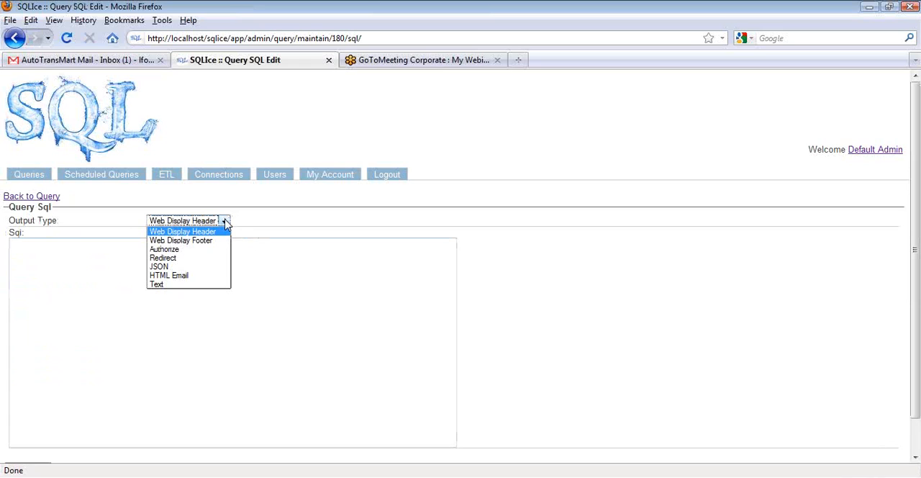
left_click(271, 226)
left_click(224, 222)
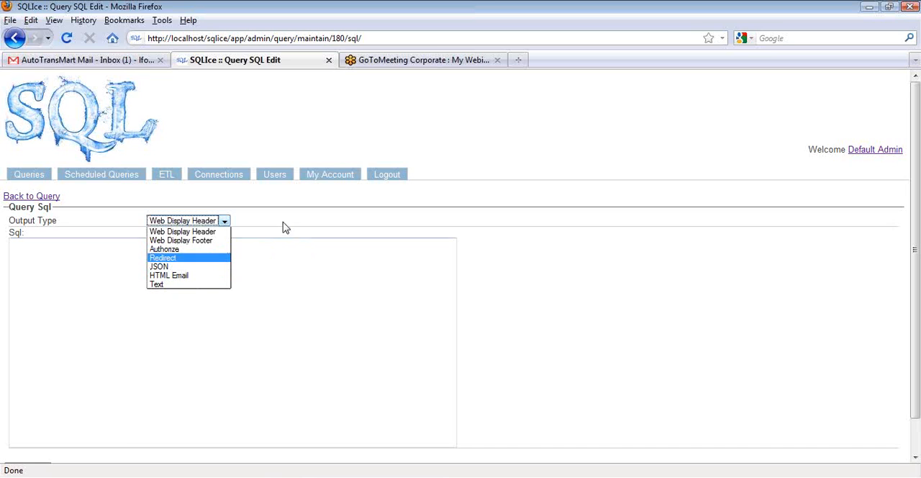
left_click(27, 196)
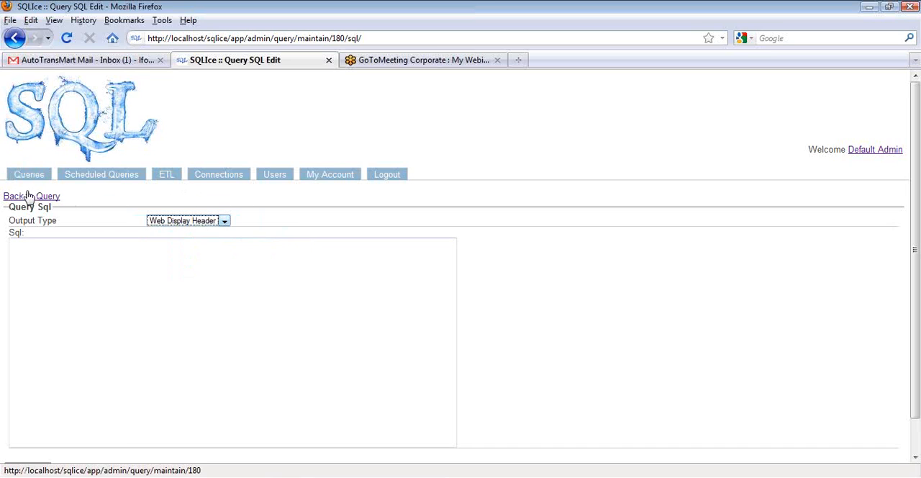
left_click(29, 195)
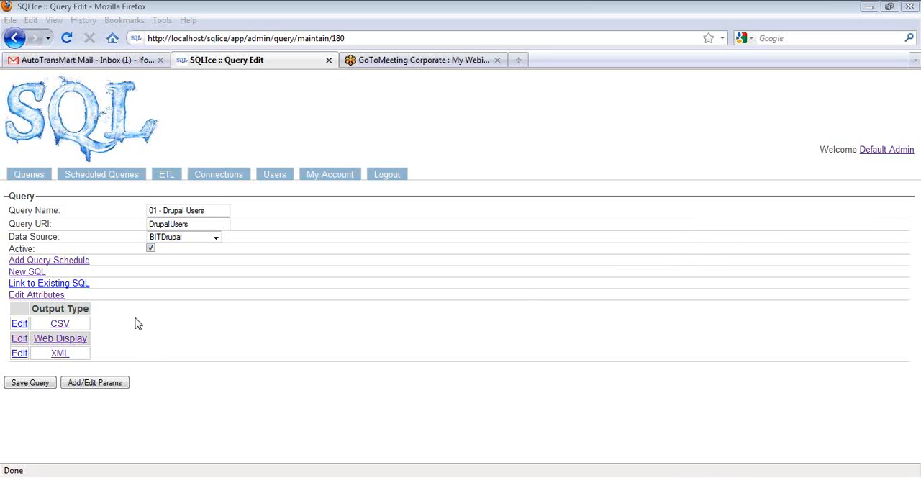
Examine the list of existing SQL statements that can be linked to the query, and return to its definition without linking any
left_click(77, 285)
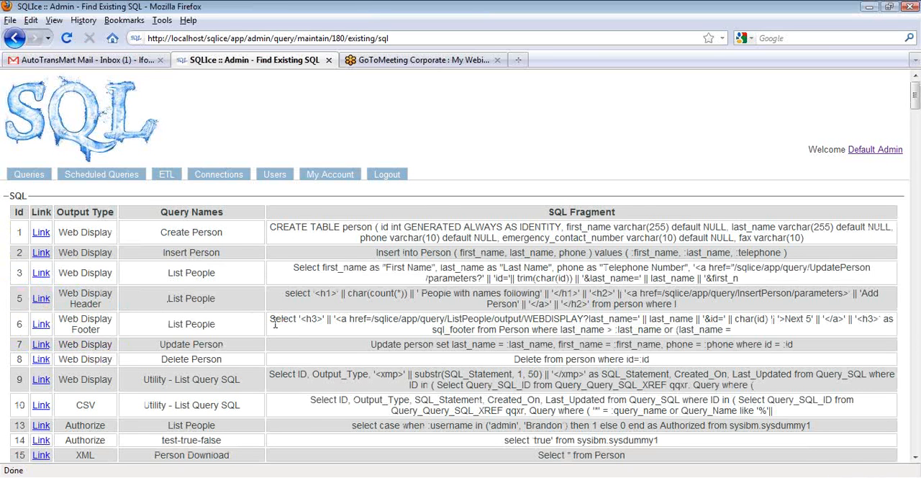
scroll(298, 320, "down", 4)
scroll(461, 267, "down", 5)
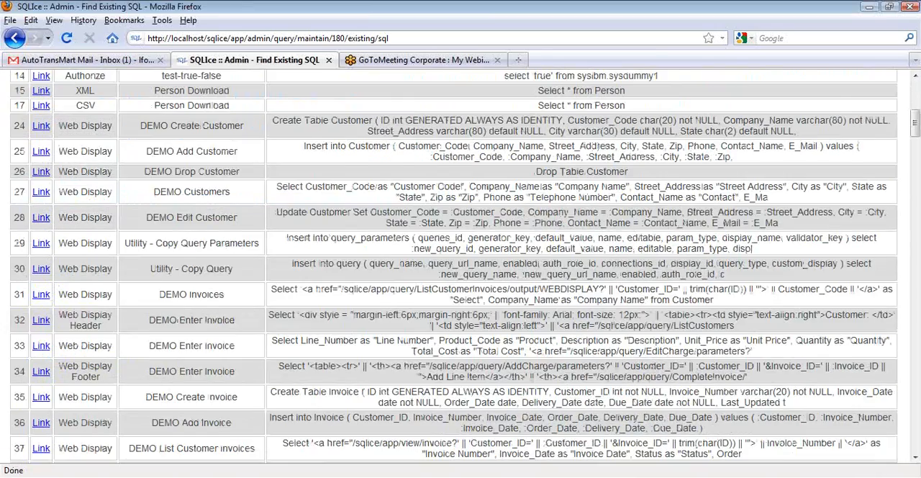
scroll(460, 266, "down", 7)
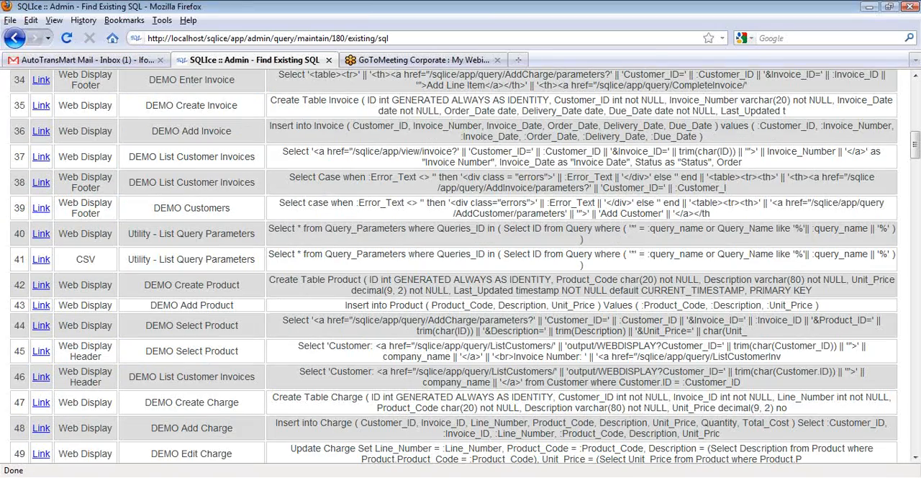
scroll(461, 266, "up", 15)
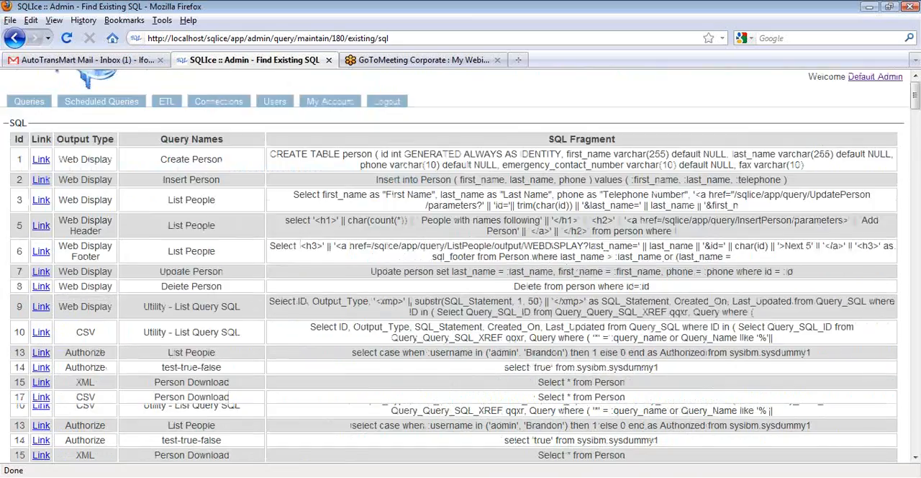
scroll(461, 266, "down", 8)
scroll(461, 266, "down", 5)
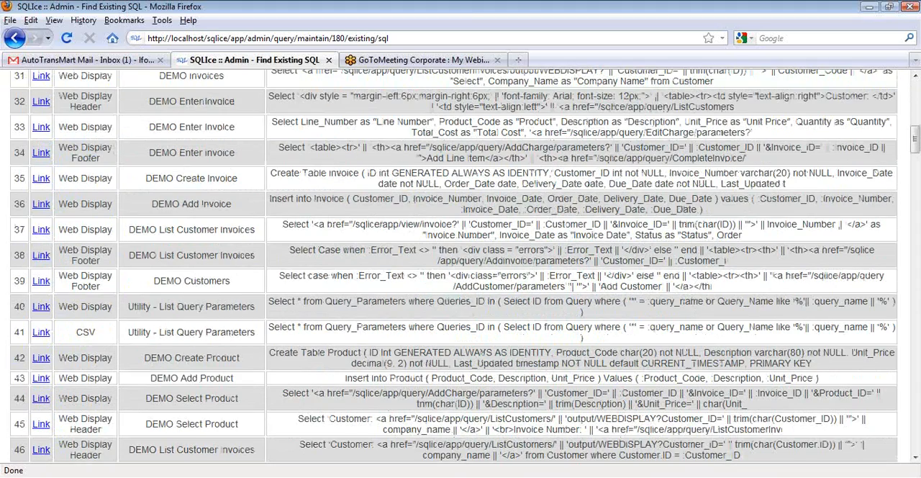
scroll(248, 245, "up", 10)
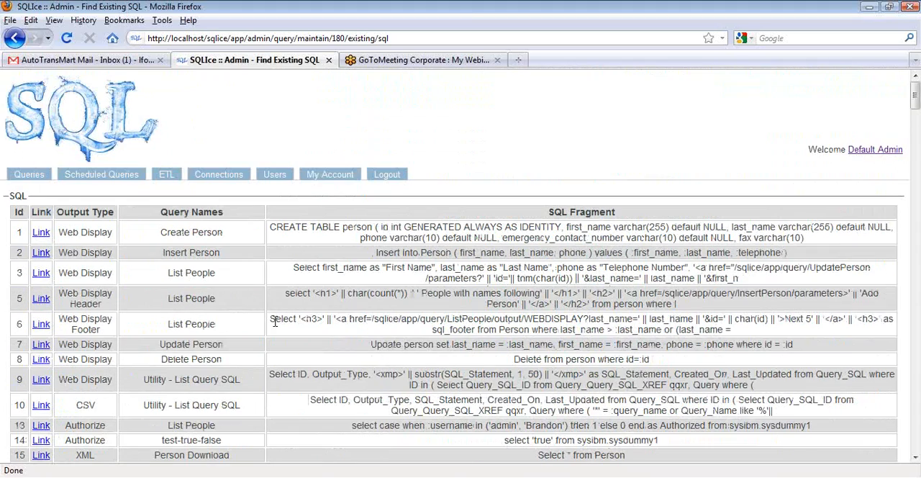
left_click(13, 40)
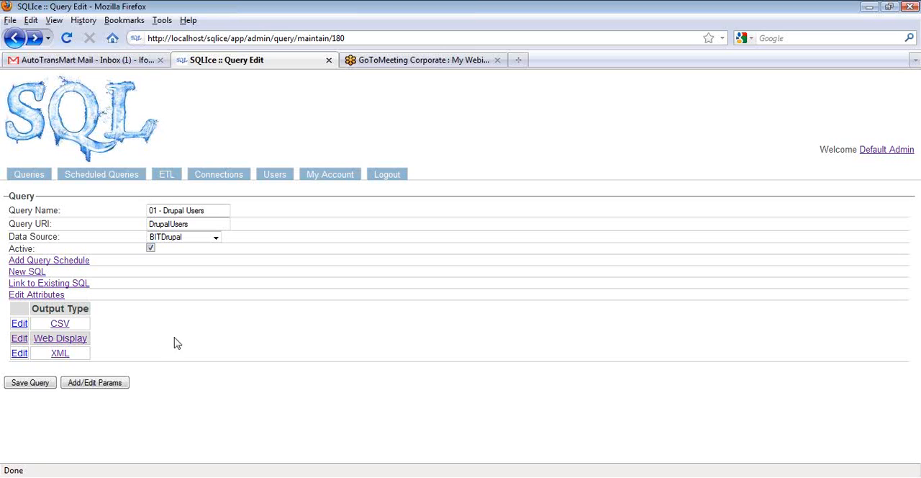
Check the attributes and the parameters page of the 01 - Drupal Users query, returning to its definition
left_click(47, 296)
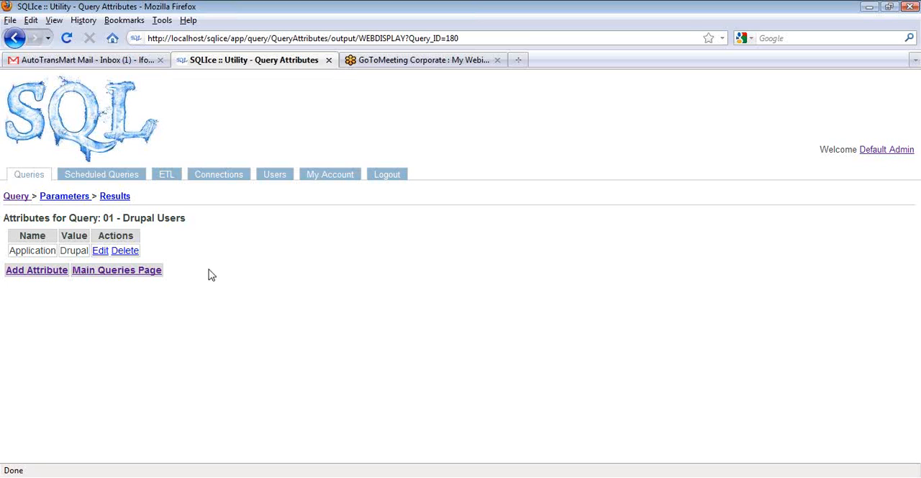
left_click(14, 38)
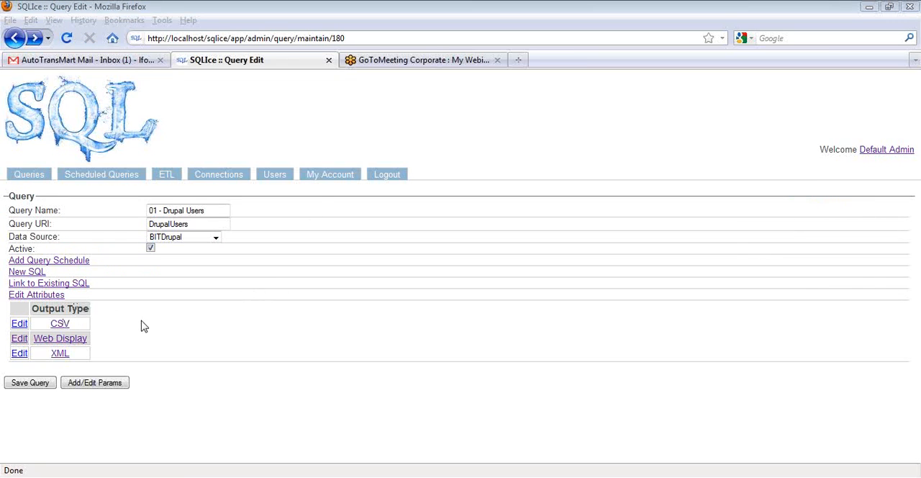
left_click(92, 386)
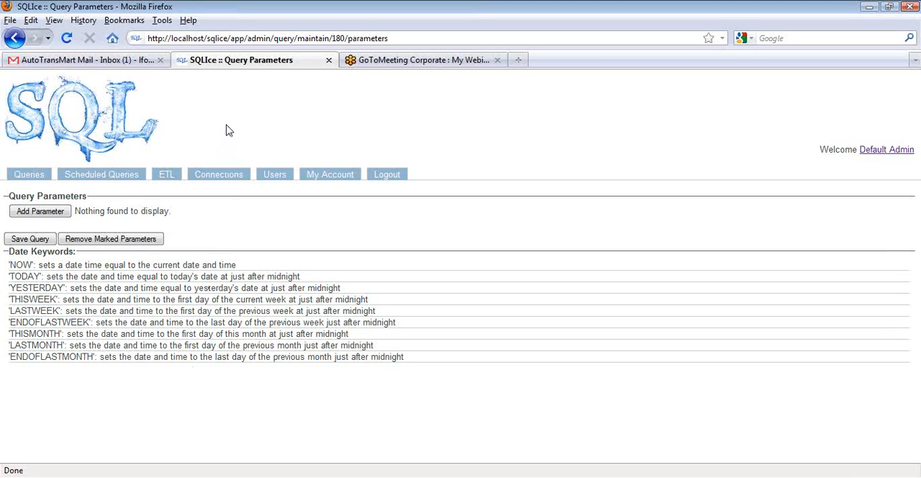
left_click(14, 39)
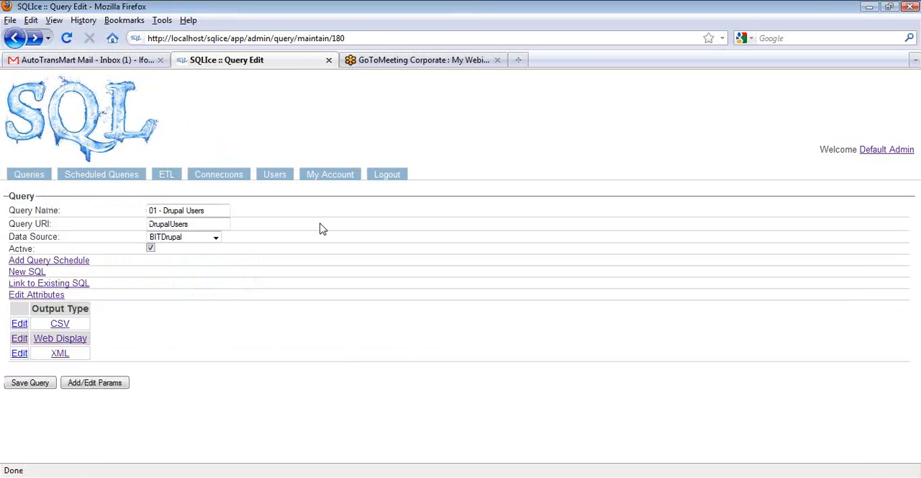
Run the 02 - Drupal User Profile Fields query of the Drupal application as web output and examine its field names and categories
left_click(41, 177)
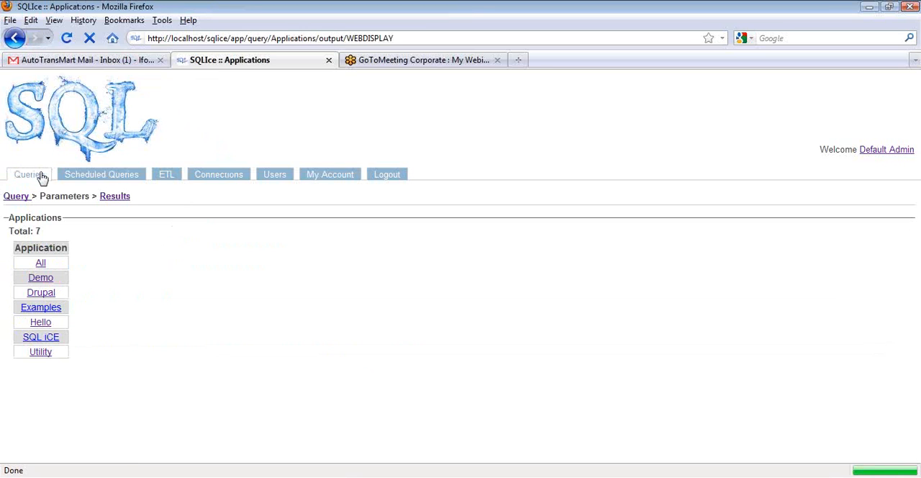
left_click(41, 293)
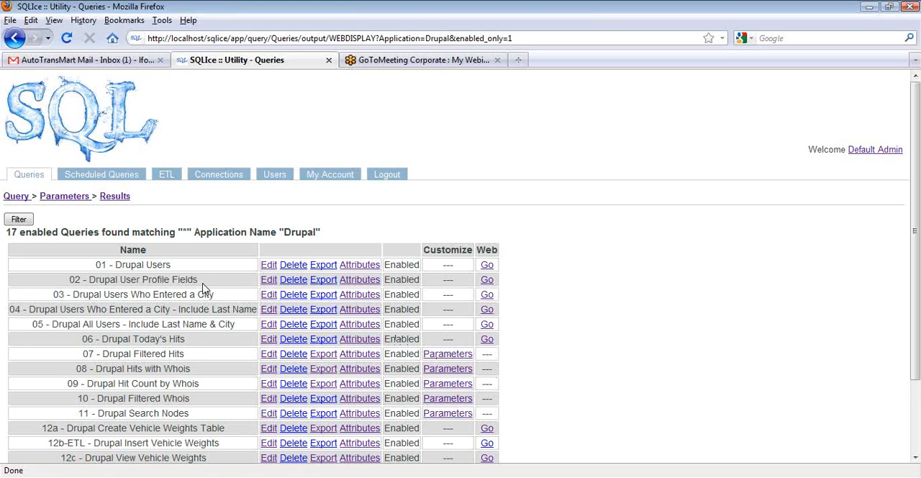
left_click(488, 279)
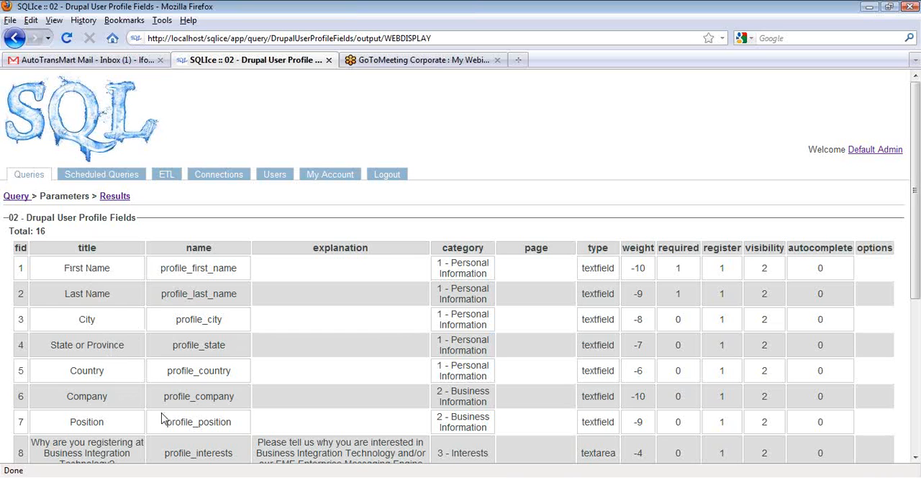
scroll(247, 417, "down", 6)
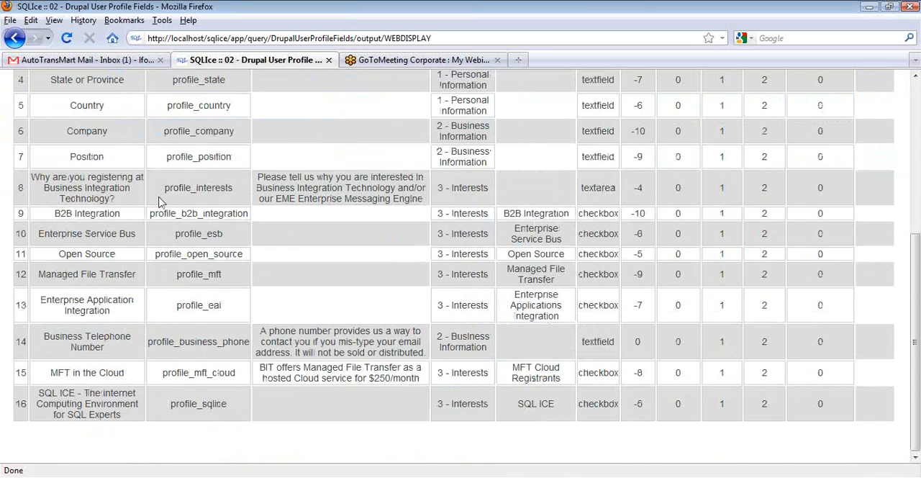
scroll(383, 395, "up", 5)
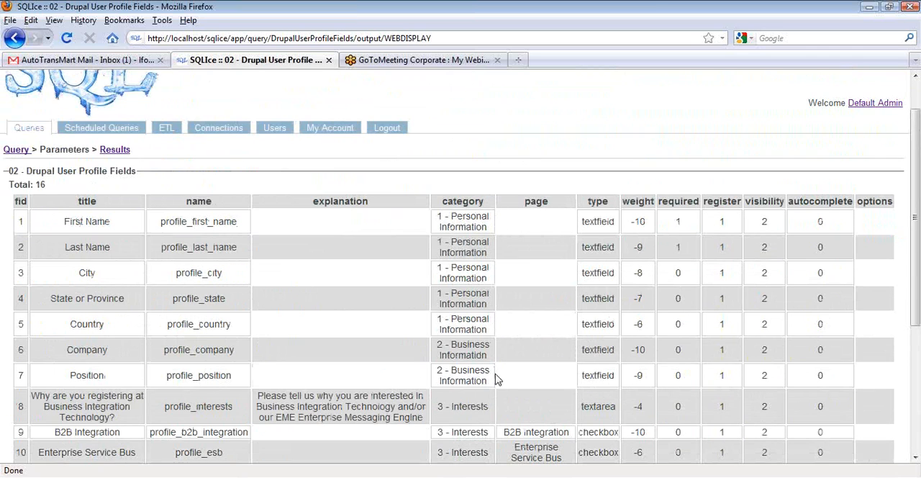
scroll(481, 247, "down", 2)
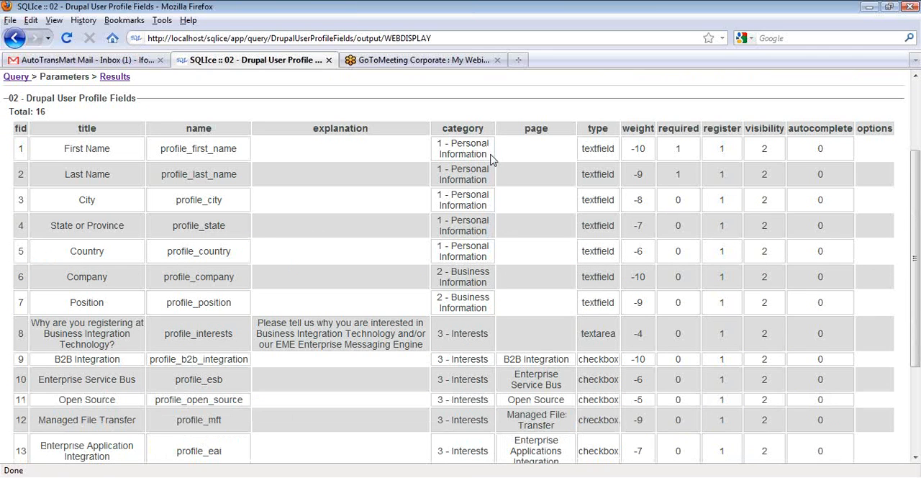
scroll(531, 328, "down", 2)
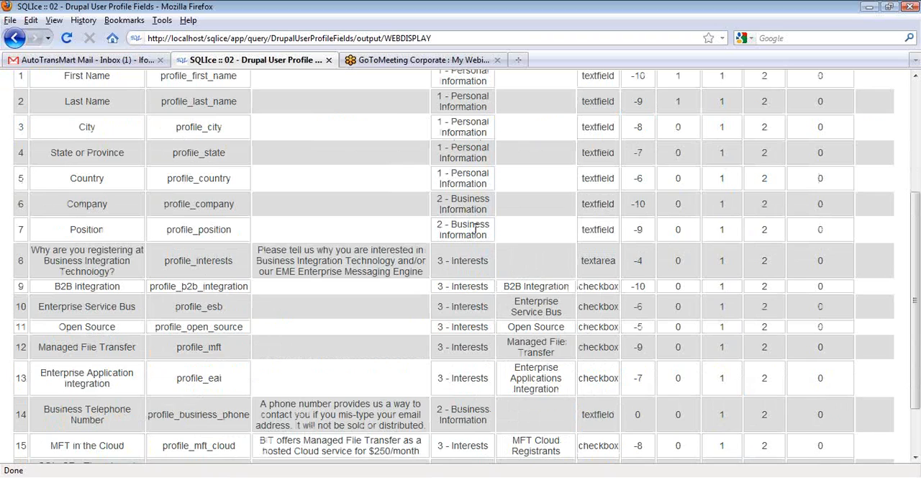
scroll(534, 268, "down", 2)
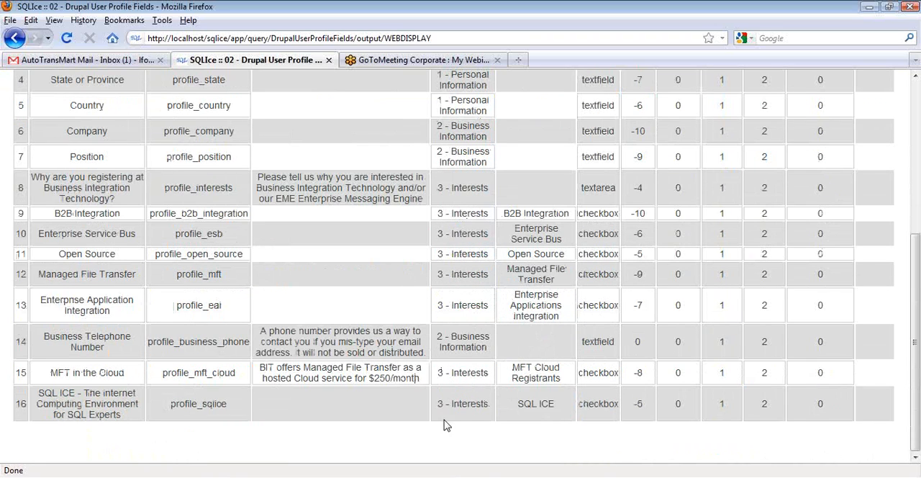
scroll(171, 292, "up", 7)
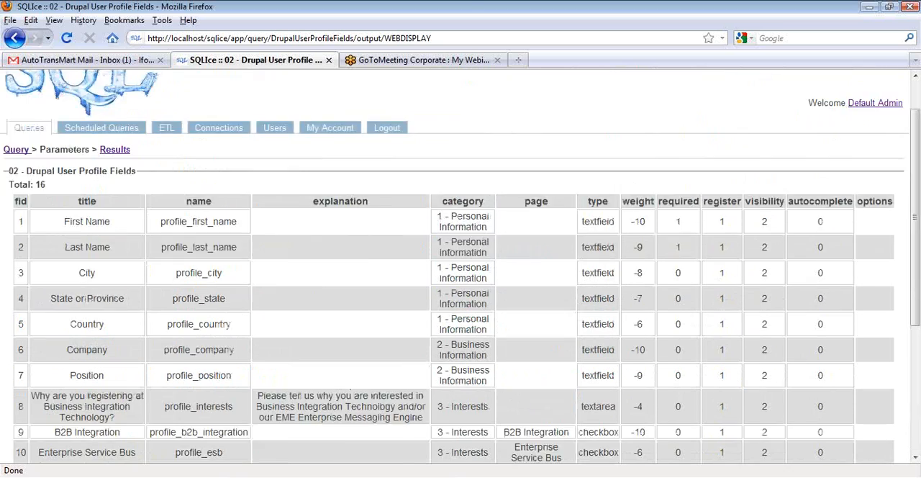
Examine the SQL behind the Web Display output of 02 - Drupal User Profile Fields and return to its results
left_click(16, 197)
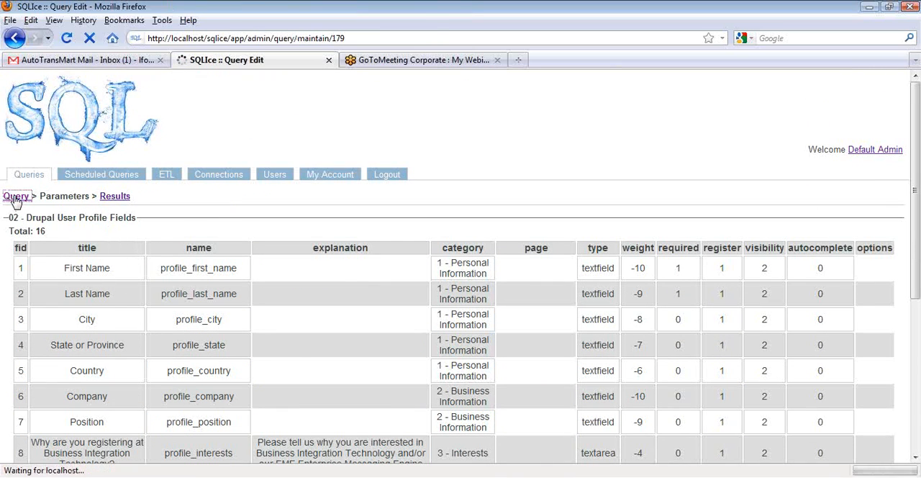
left_click(17, 330)
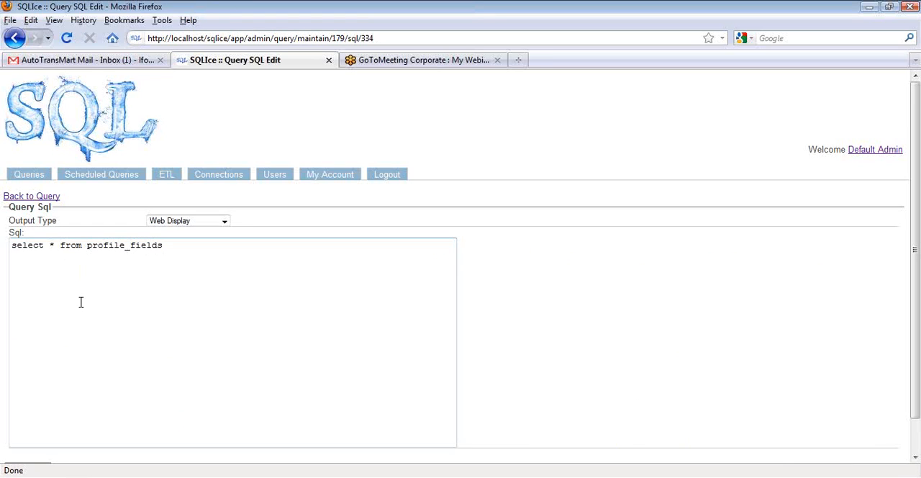
left_click(16, 38)
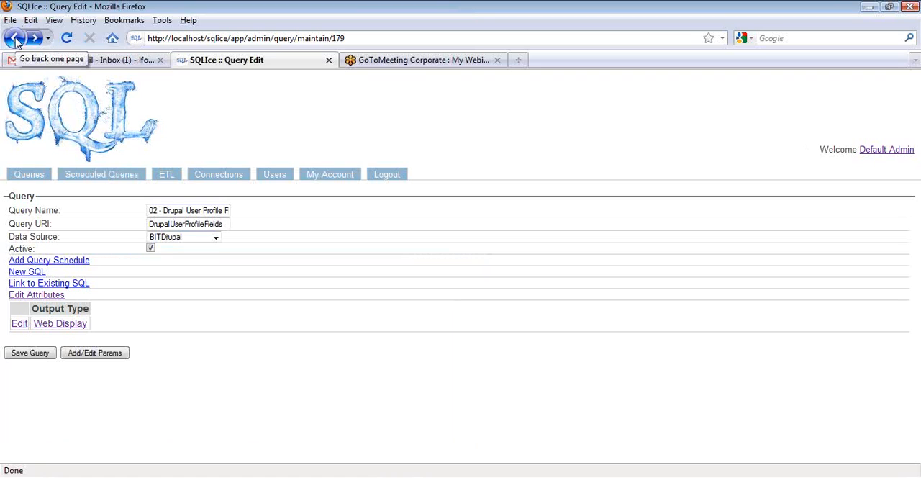
left_click(15, 40)
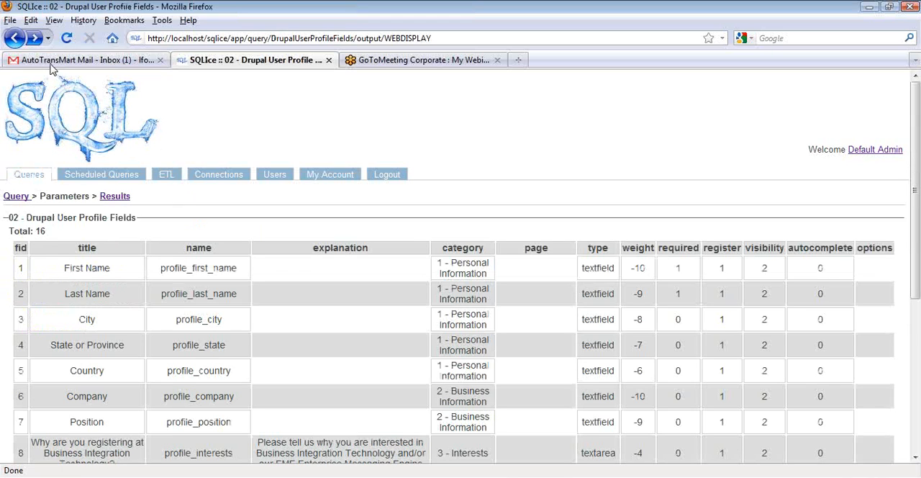
Run the Drupal application's 03 - Drupal Users Who Entered a City query as web output and open its query definition
left_click(29, 178)
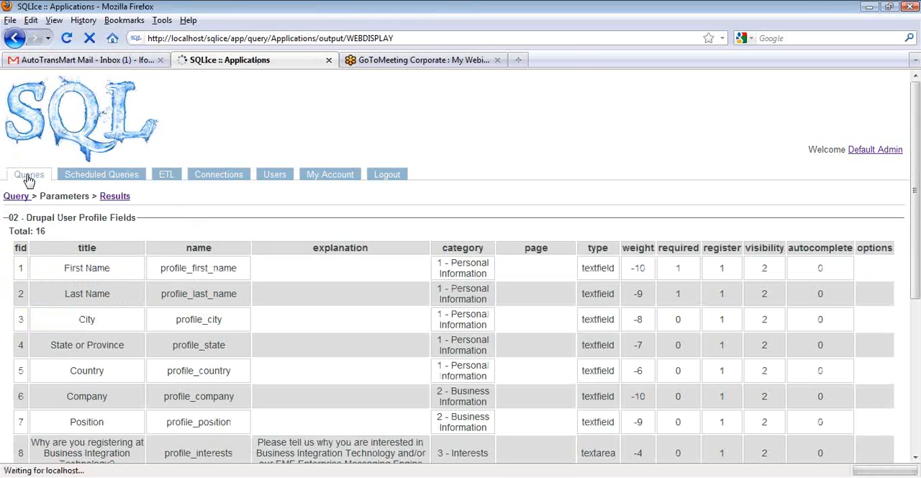
left_click(36, 292)
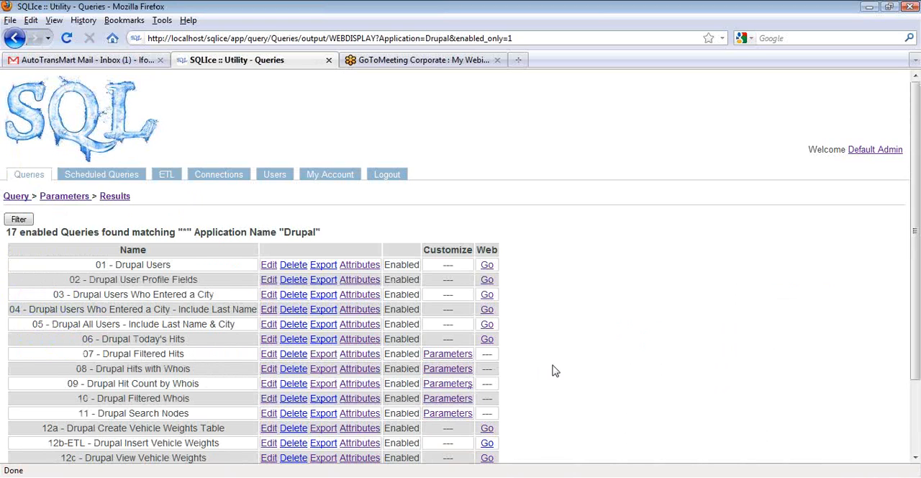
scroll(555, 370, "down", 3)
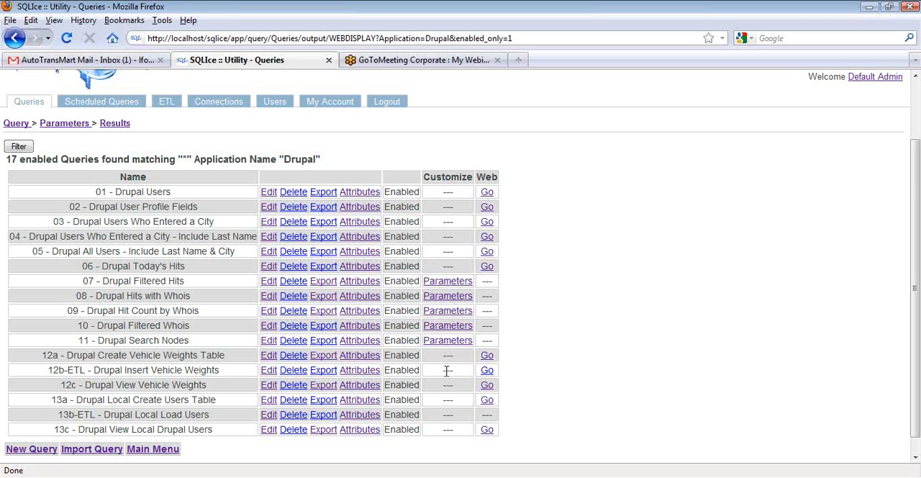
left_click(486, 221)
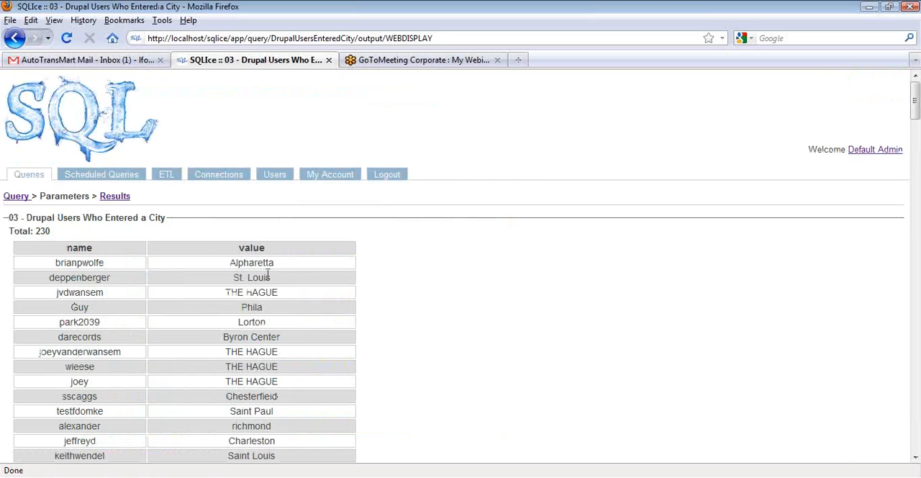
left_click(14, 198)
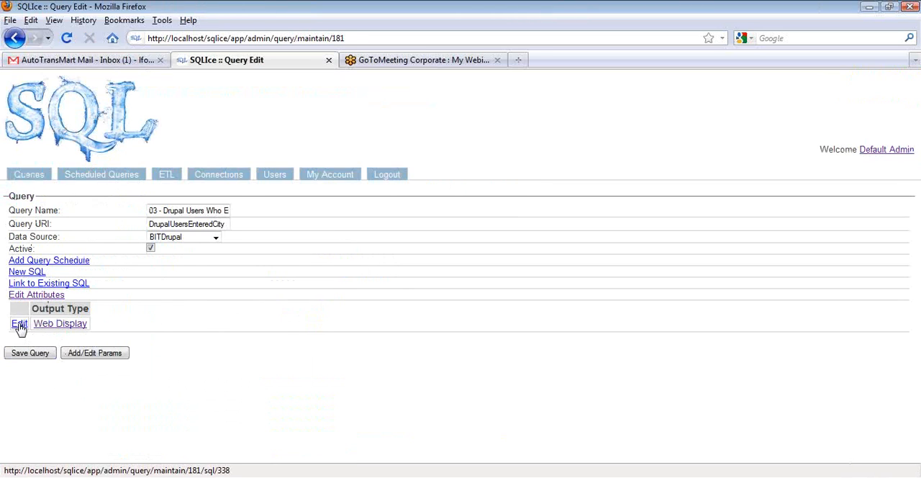
Examine the SQL behind the Web Display output of 03 - Drupal Users Who Entered a City and return to the Drupal queries
left_click(19, 324)
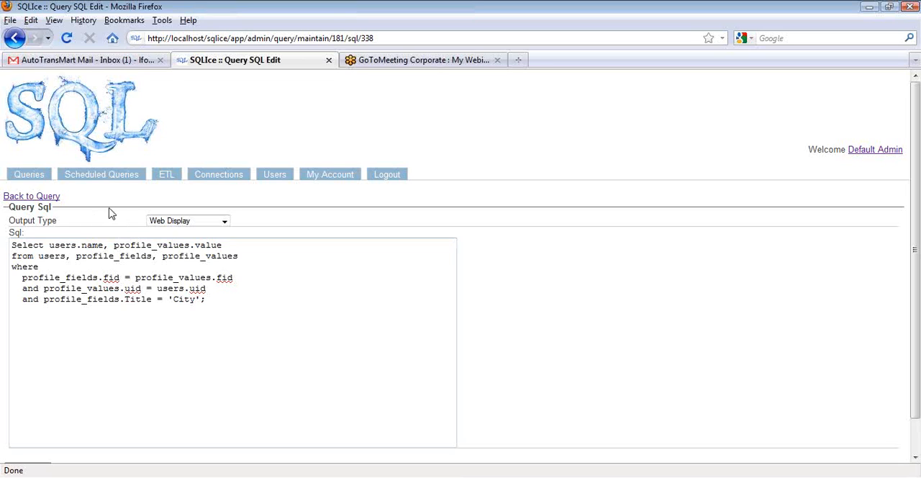
left_click(30, 176)
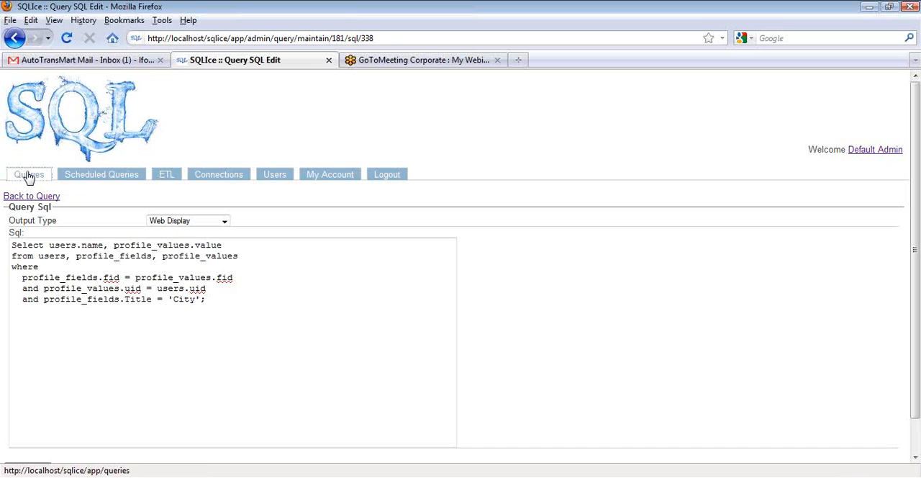
left_click(35, 293)
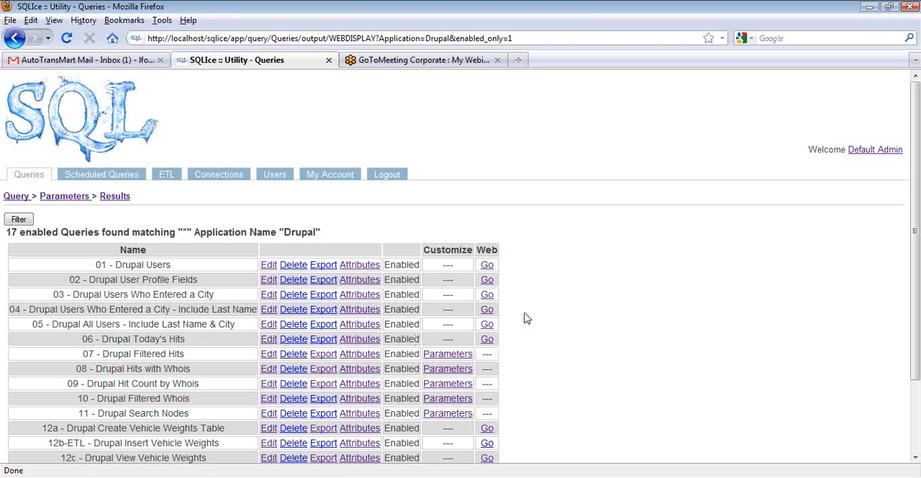
Run the 04 - Drupal Users Who Entered a City - Include Last Name query as web output and look through its results
left_click(486, 309)
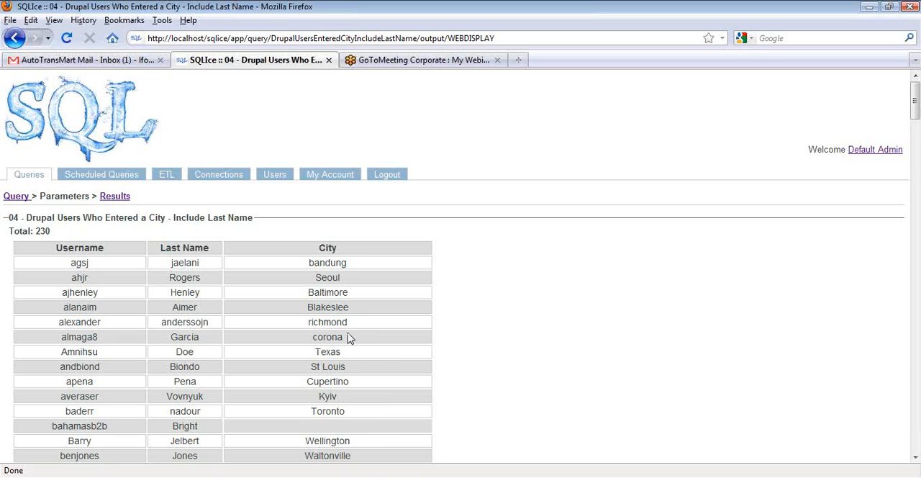
scroll(359, 433, "down", 2)
scroll(362, 432, "up", 2)
Run the Drupal application's 05 - Drupal All Users - Include Last Name & City query as web output
left_click(27, 177)
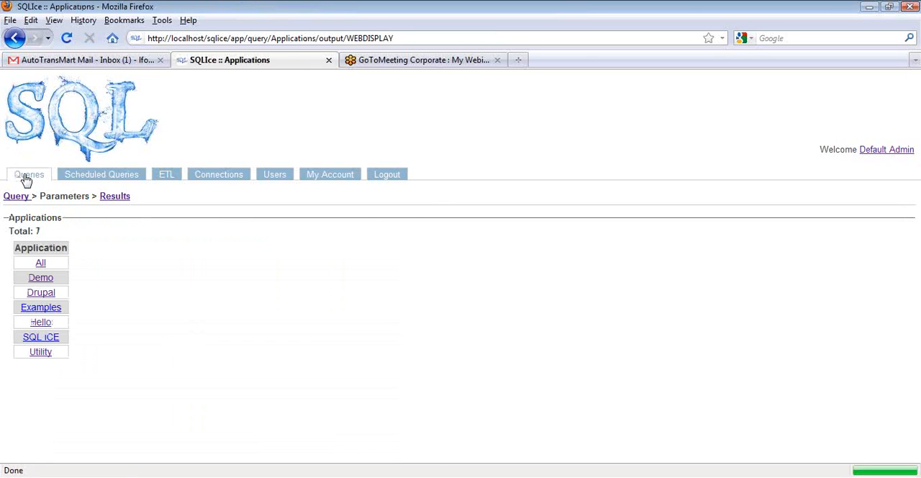
left_click(41, 293)
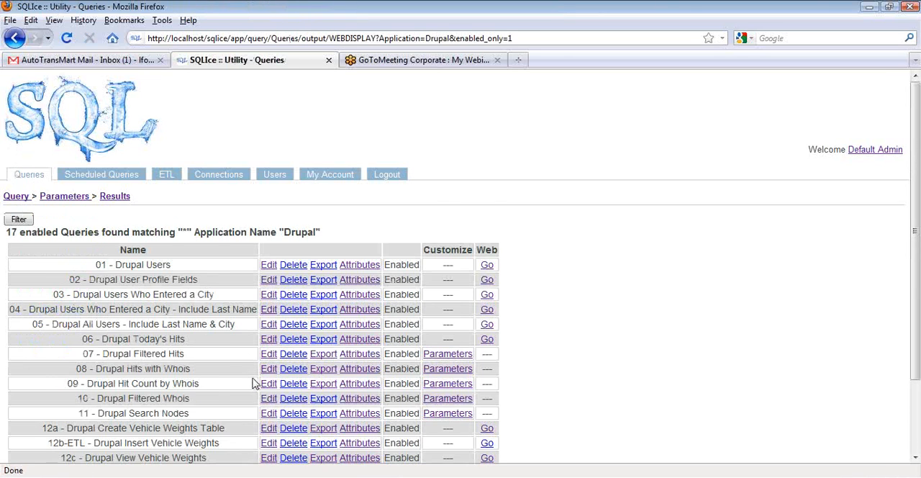
scroll(252, 383, "down", 2)
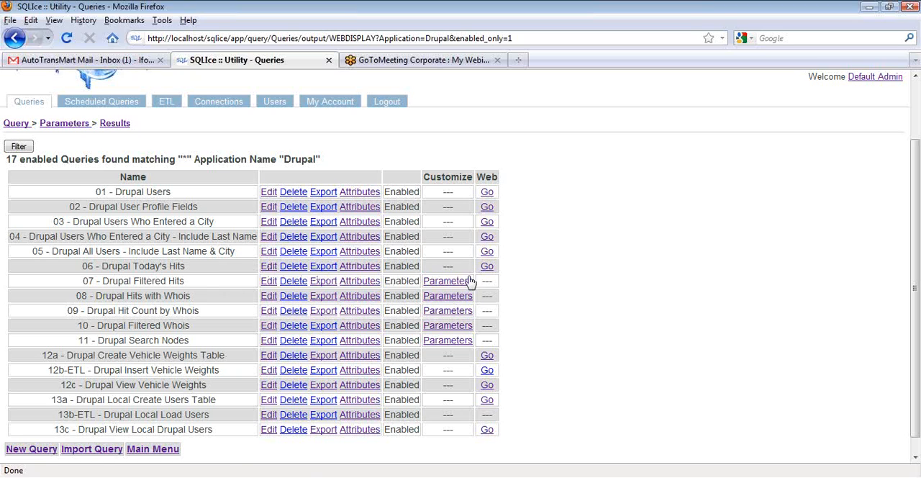
left_click(487, 253)
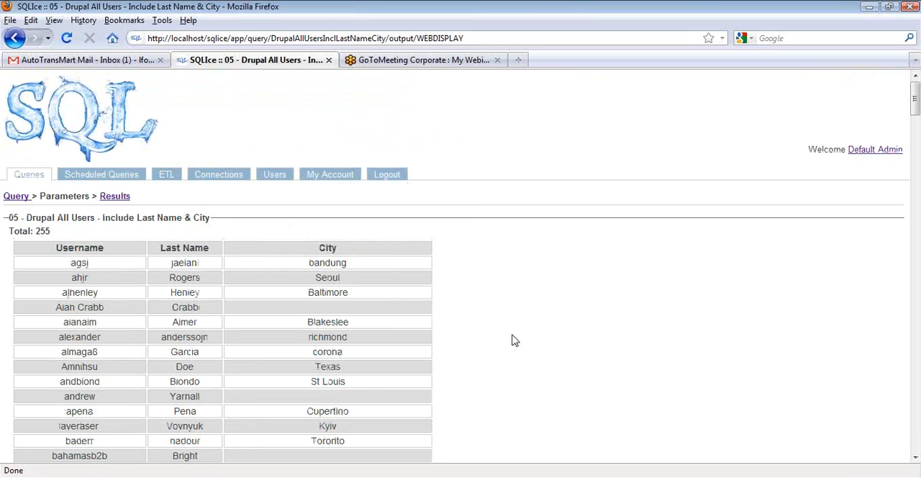
Run the Drupal application's 06 - Drupal Today's Hits query as web output and reduce the page zoom one level to examine its columns
left_click(28, 177)
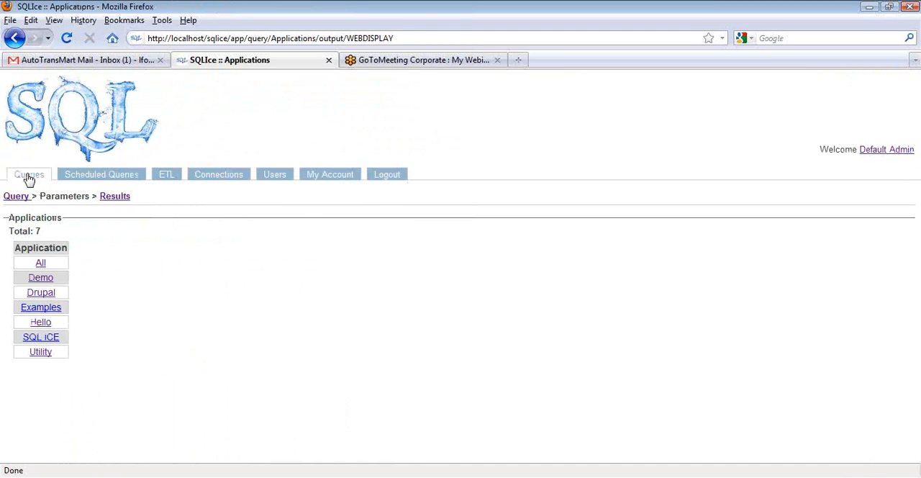
left_click(43, 295)
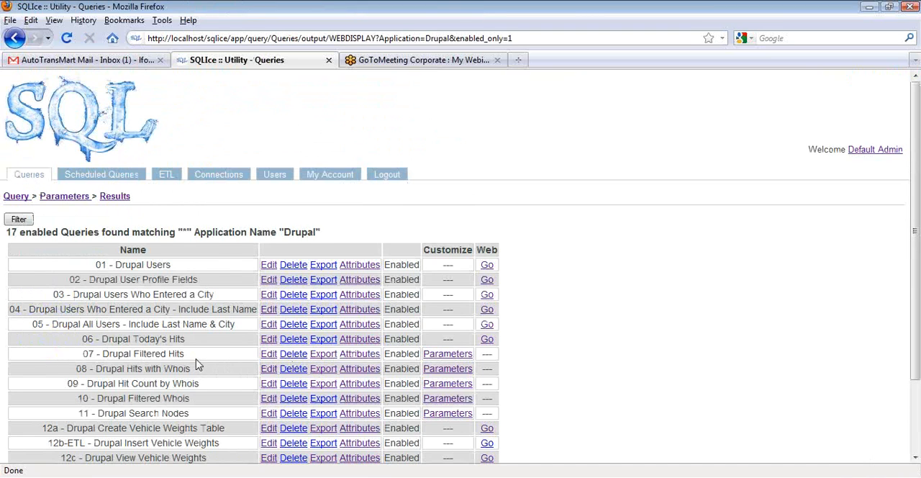
scroll(197, 365, "down", 2)
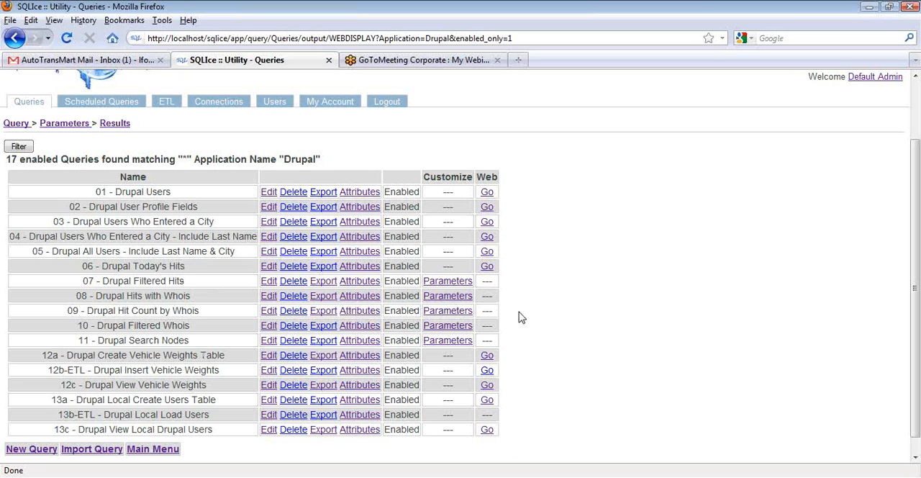
left_click(487, 267)
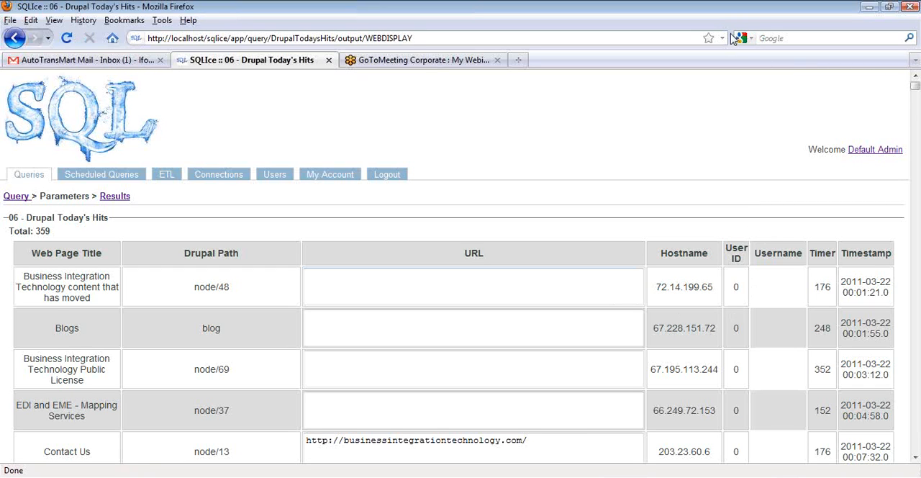
left_click(728, 36)
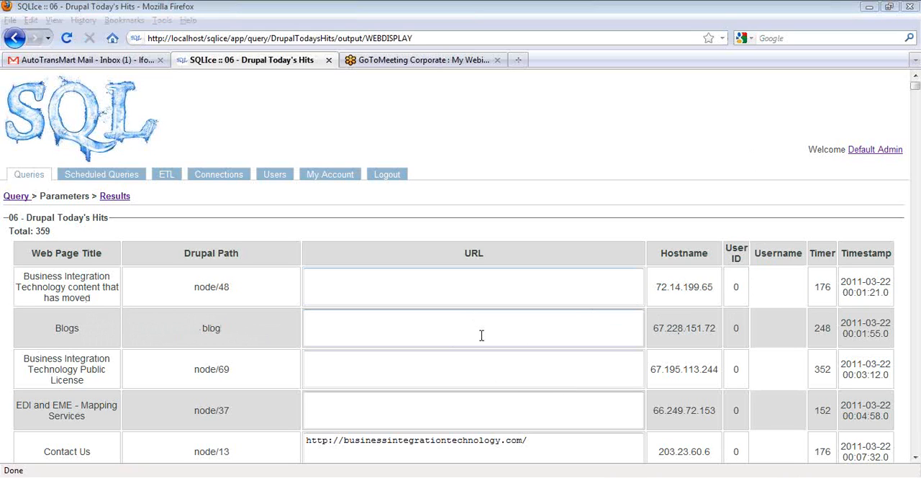
left_click(522, 166)
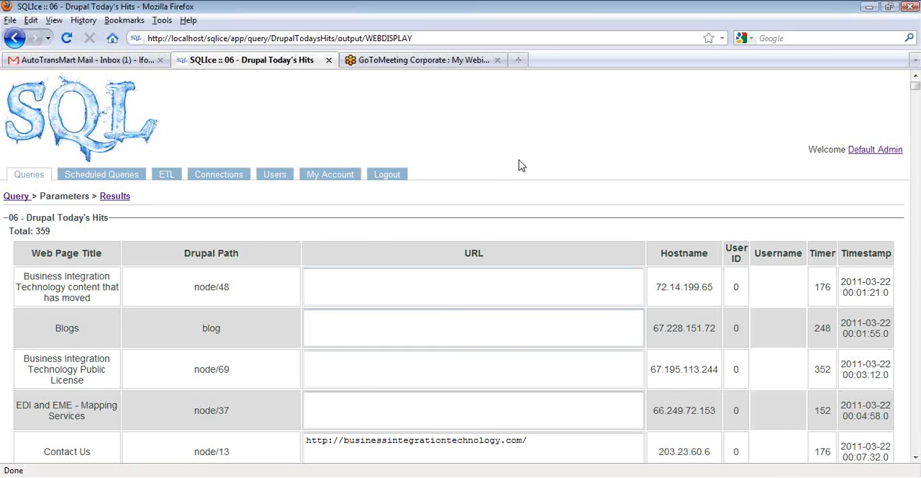
key("ctrl+minus")
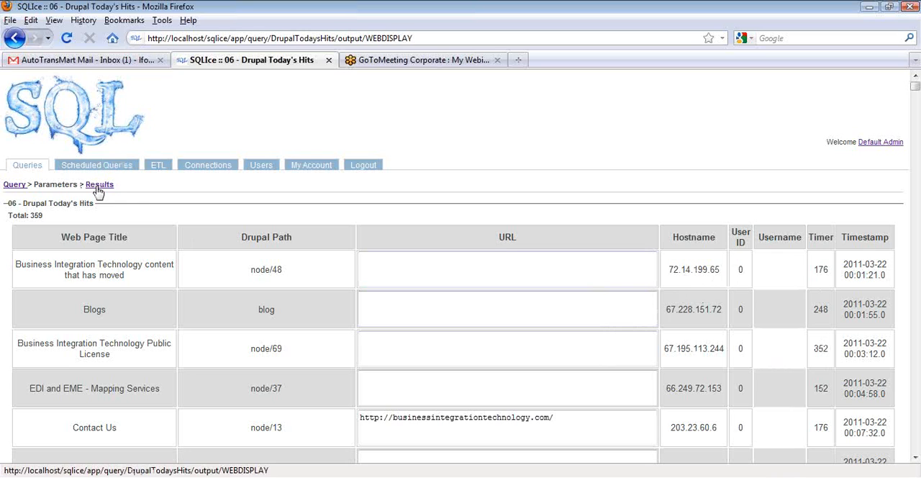
Examine the SQL behind the Web Display output of the Drupal application's 06 - Drupal Today's Hits query
left_click(31, 167)
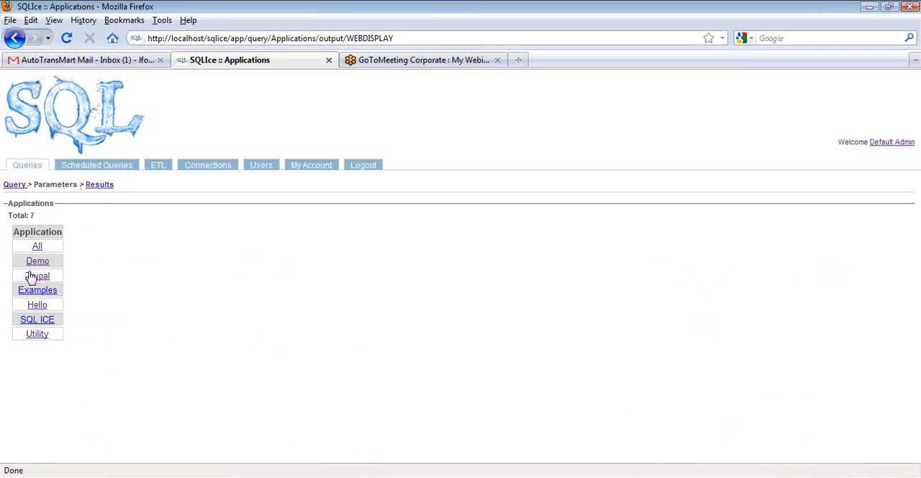
left_click(34, 278)
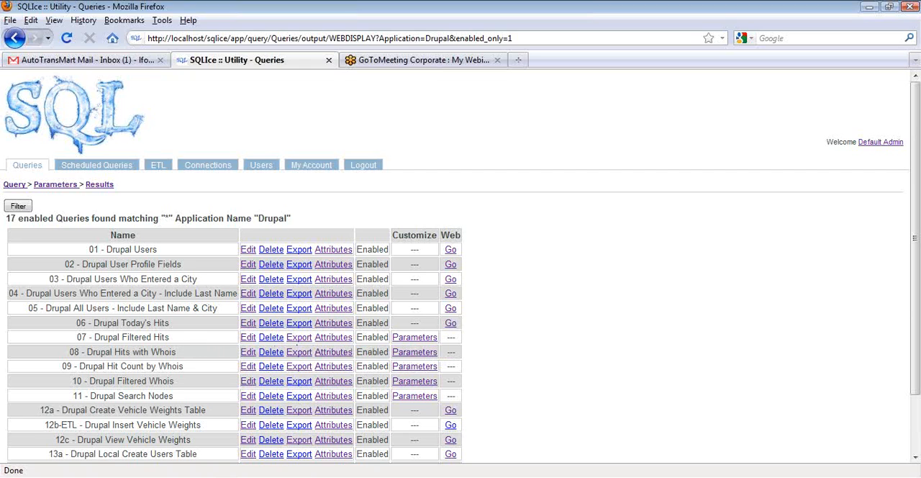
left_click(247, 326)
left_click(17, 306)
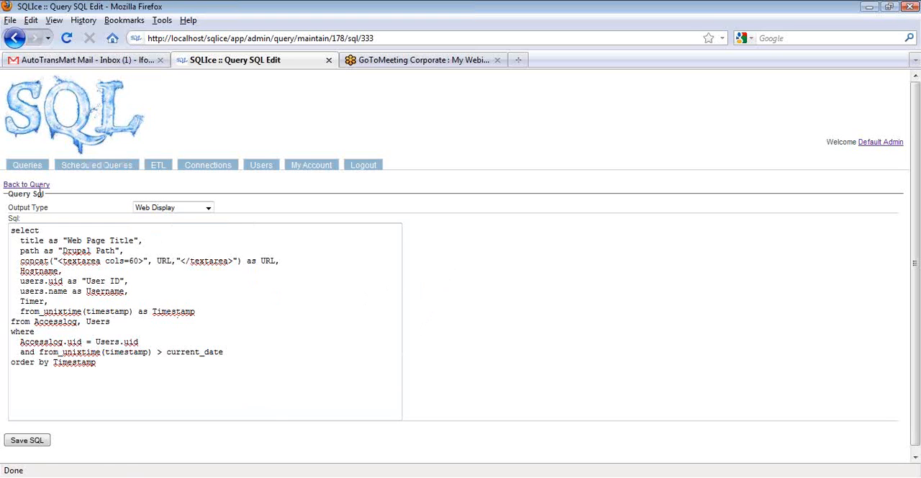
Run the Drupal application's 07 - Drupal Filtered Hits query as web output with the URL or Fragment parameter set to sqlice
left_click(29, 168)
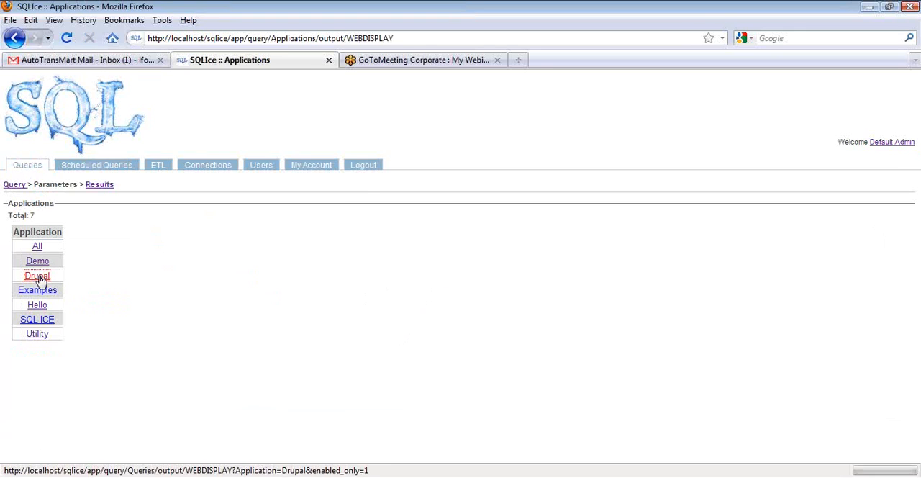
left_click(40, 276)
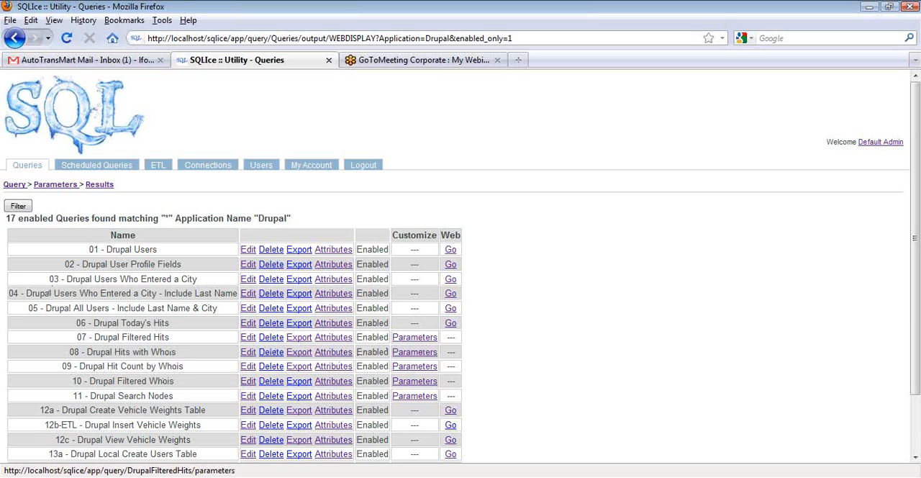
left_click(415, 338)
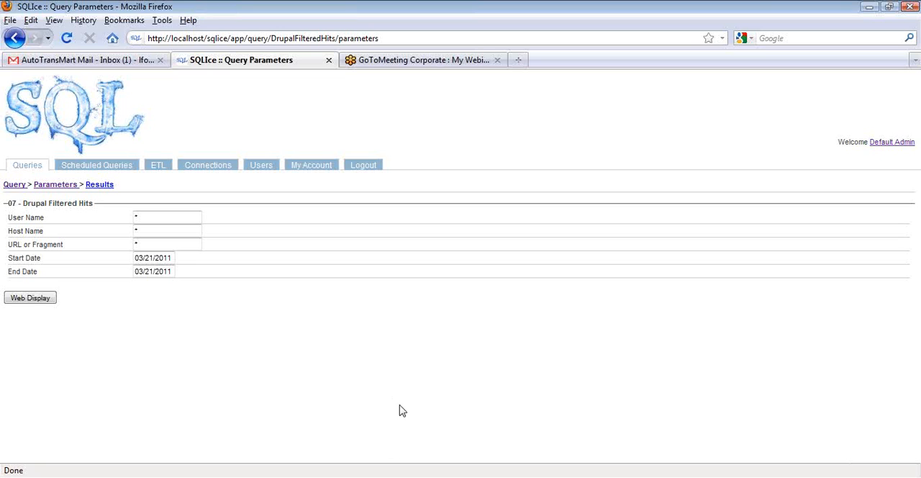
double_click(162, 243)
type("s")
left_click(148, 258)
left_click(29, 299)
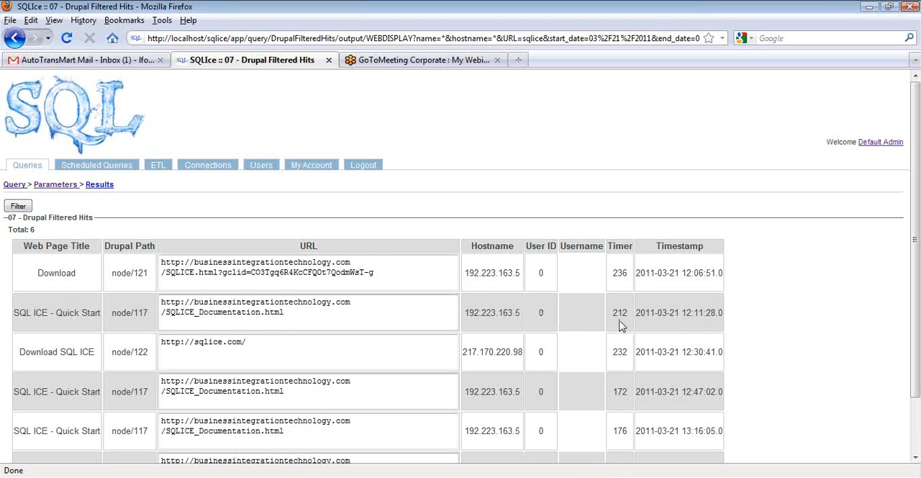
Examine the parameter definitions of 07 - Drupal Filtered Hits, including names, display names and the parameter types available for User Name
left_click(26, 168)
left_click(33, 278)
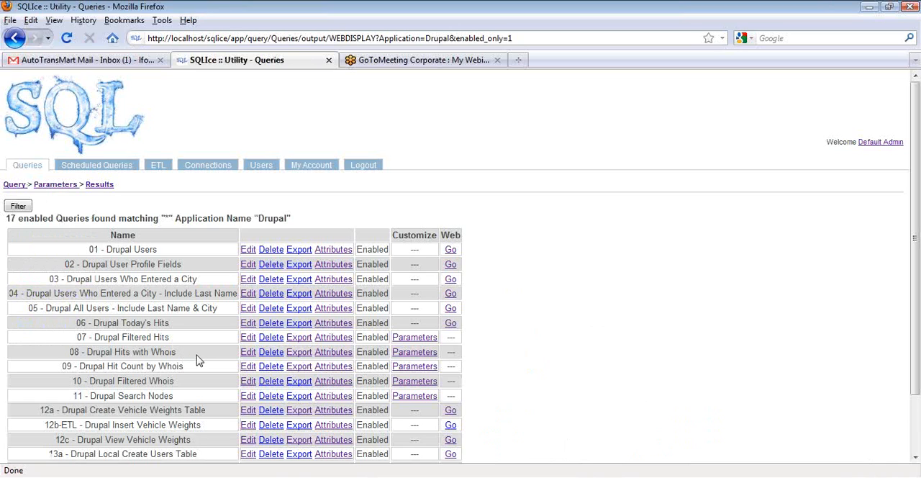
left_click(246, 340)
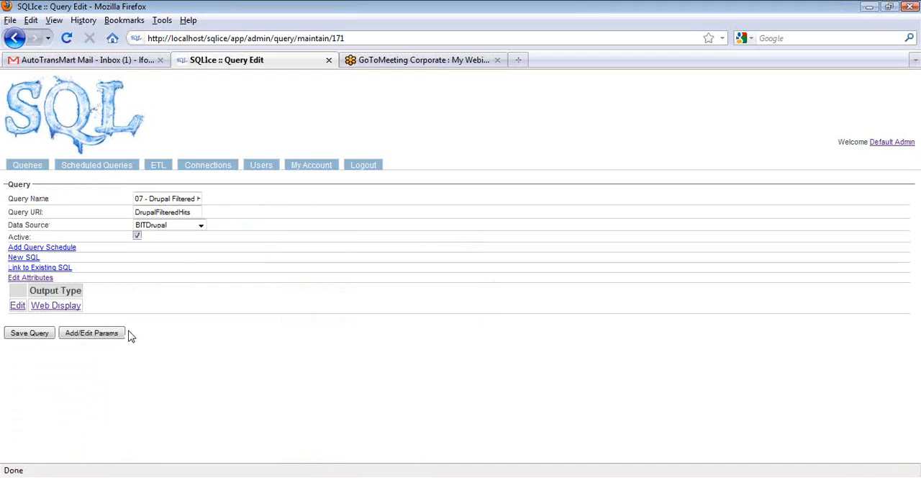
left_click(90, 337)
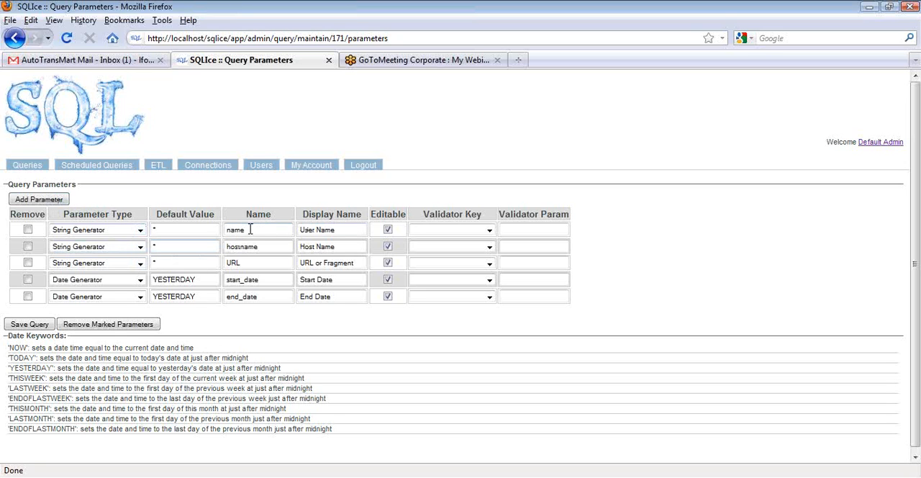
left_click(278, 246)
left_click(335, 246)
left_click(250, 263)
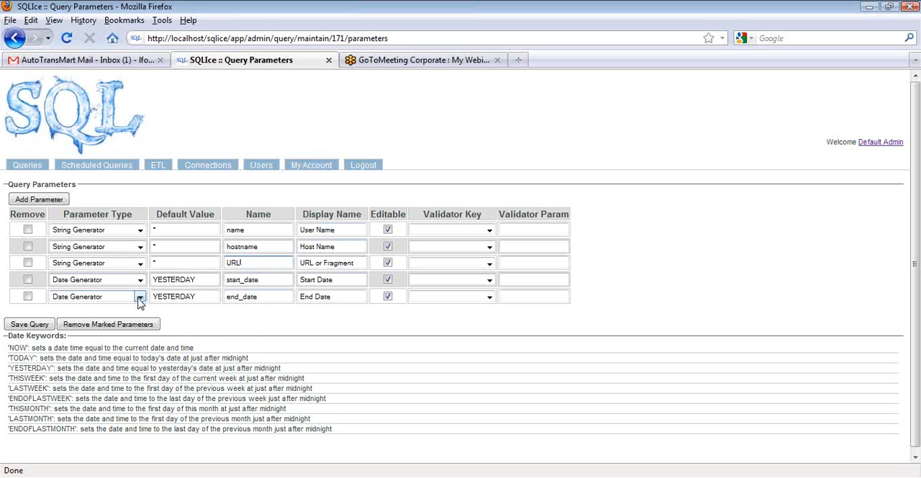
left_click(141, 231)
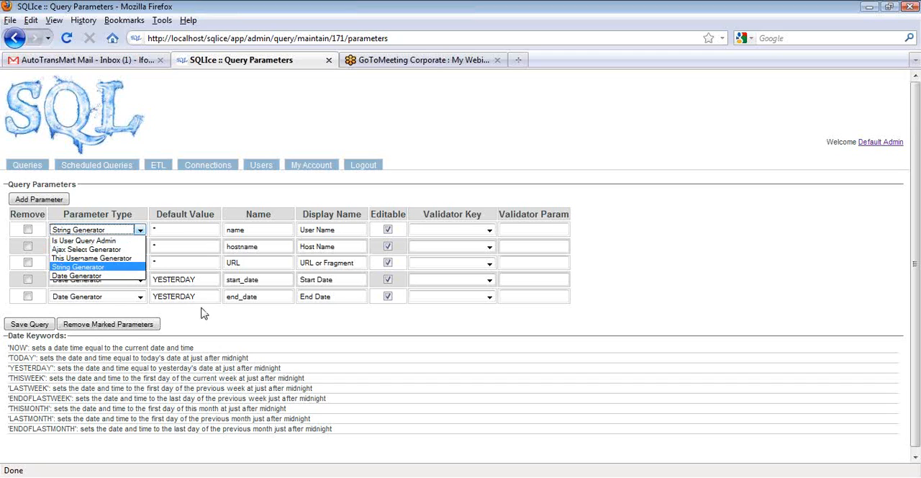
left_click(306, 329)
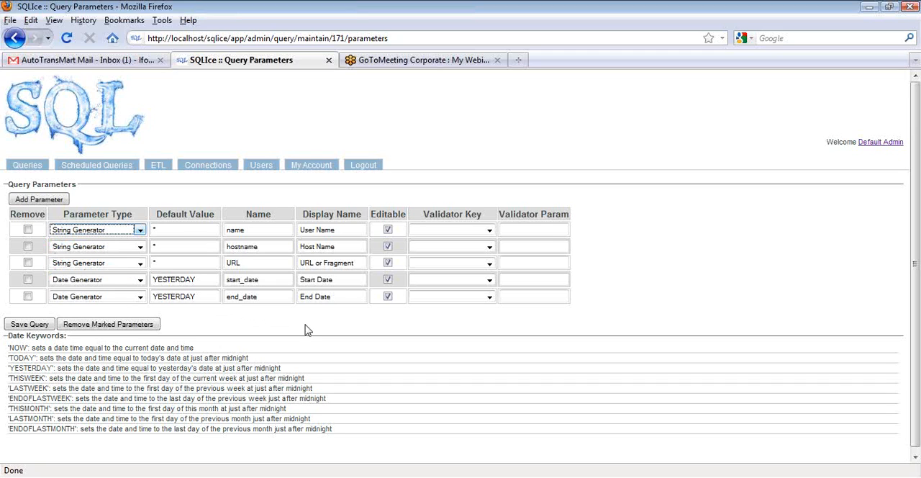
Examine how the where clause in the Web Display SQL of 07 - Drupal Filtered Hits uses the parameters, and return to its definition
left_click(14, 38)
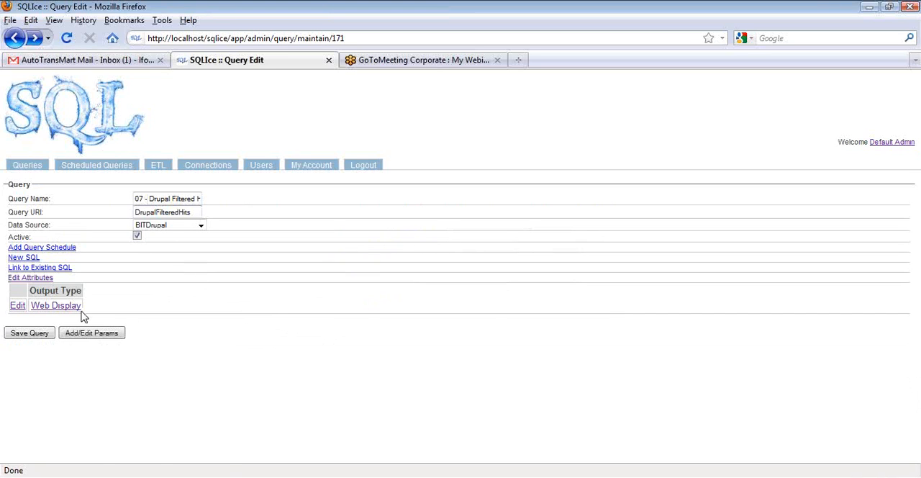
left_click(18, 306)
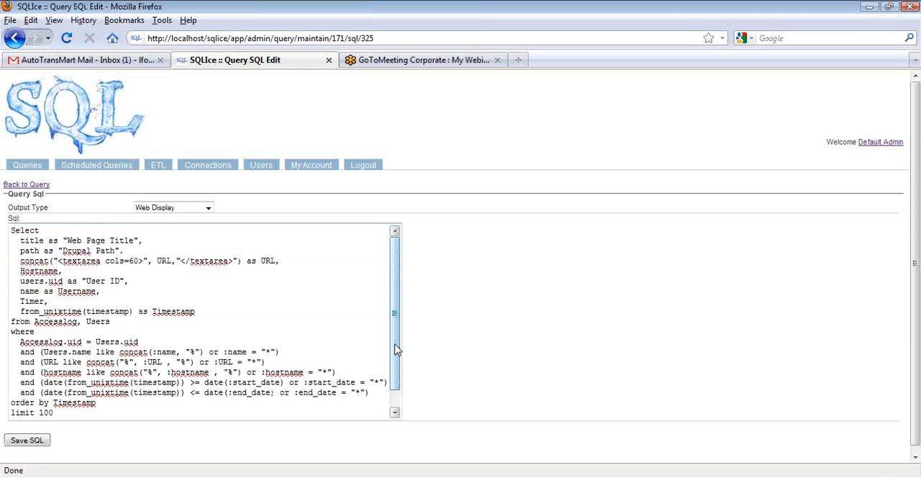
left_click_drag(398, 345, 398, 382)
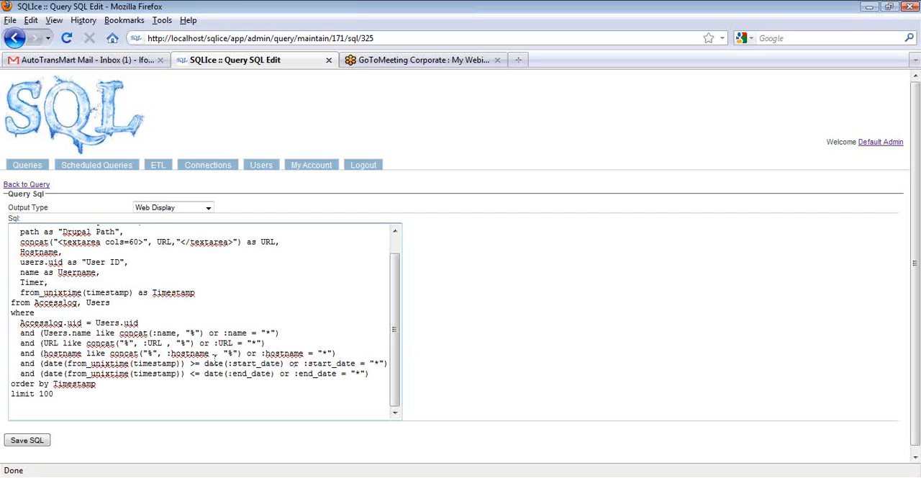
left_click_drag(11, 312, 386, 377)
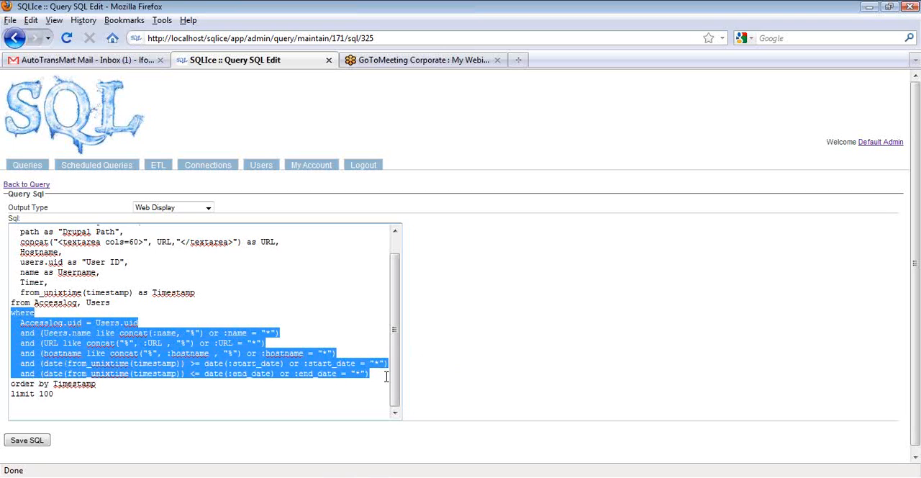
left_click(298, 333)
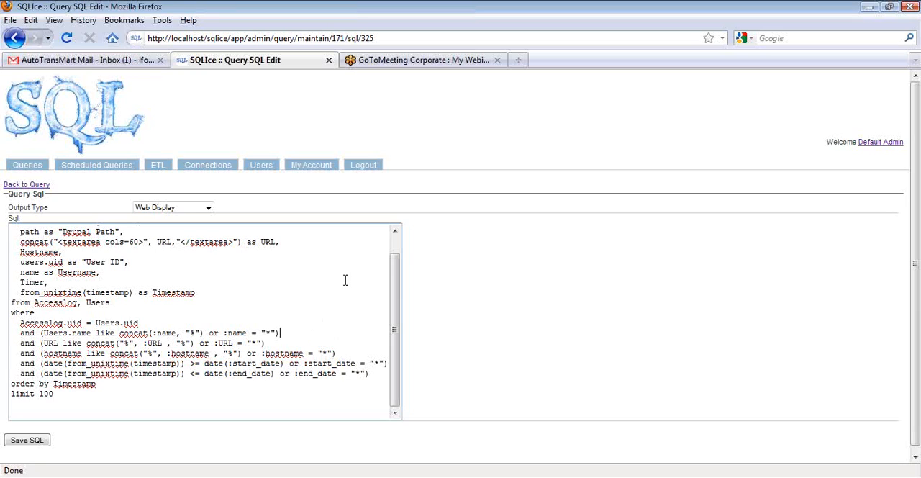
left_click(16, 39)
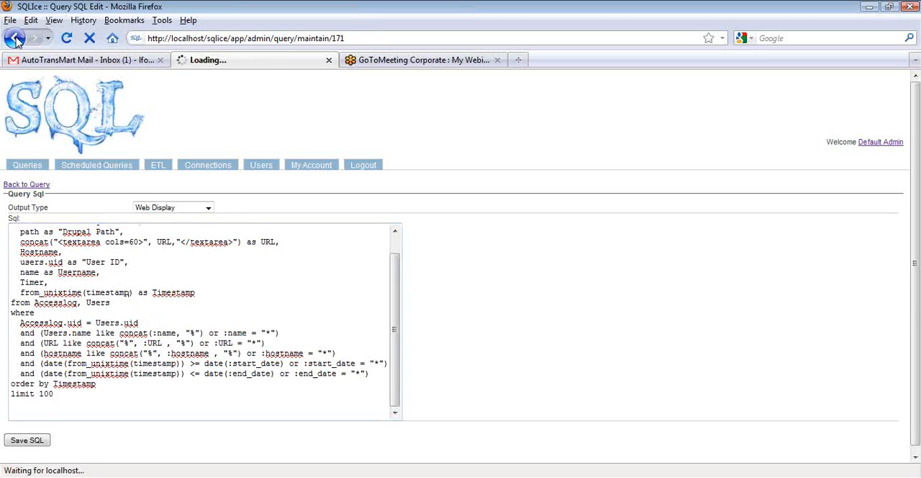
Examine the default values and date keywords in the parameter definitions of 07 - Drupal Filtered Hits
left_click(105, 335)
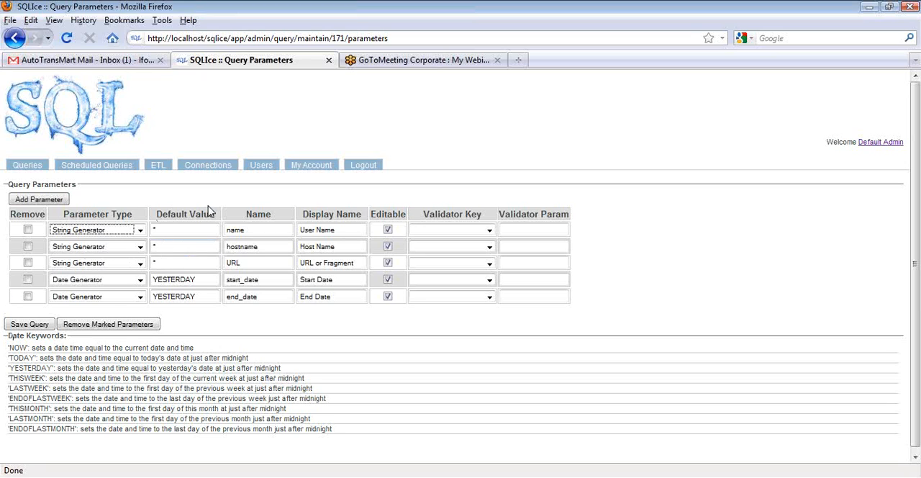
Run the Drupal application's 08 - Drupal Hits with Whois query as web output with Include ISPs set to True
left_click(27, 167)
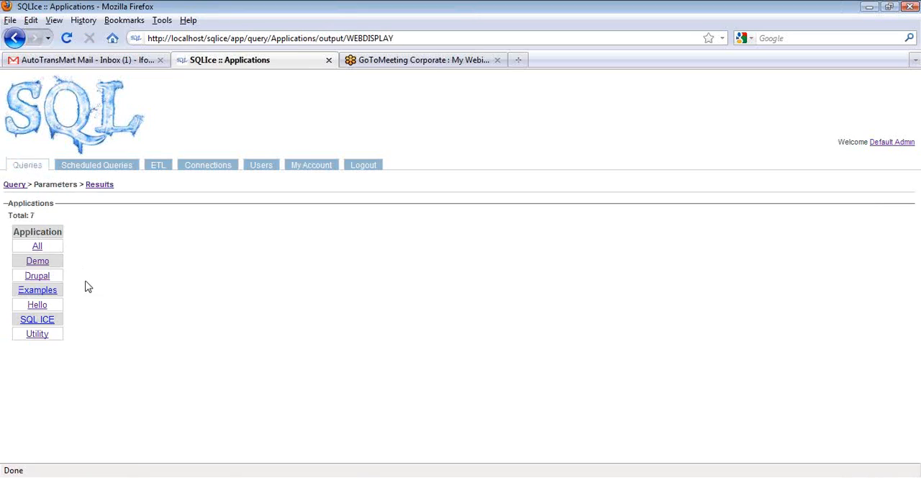
left_click(37, 277)
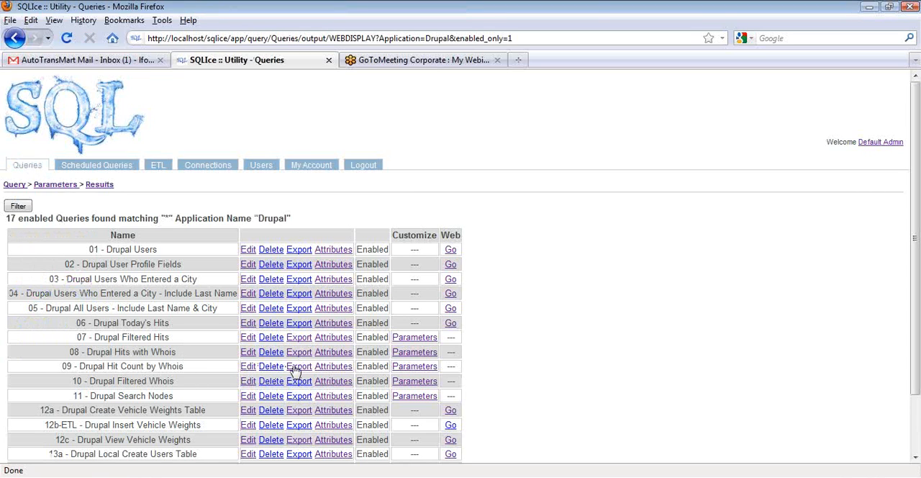
left_click(415, 352)
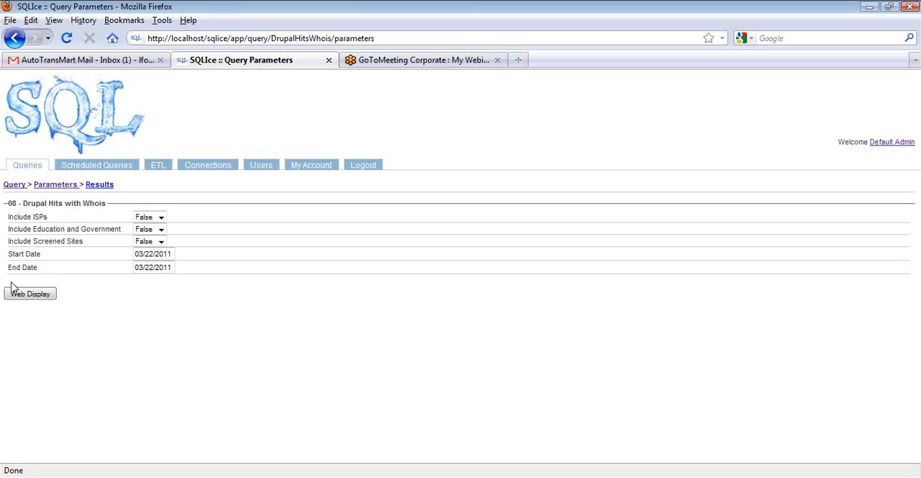
left_click(160, 217)
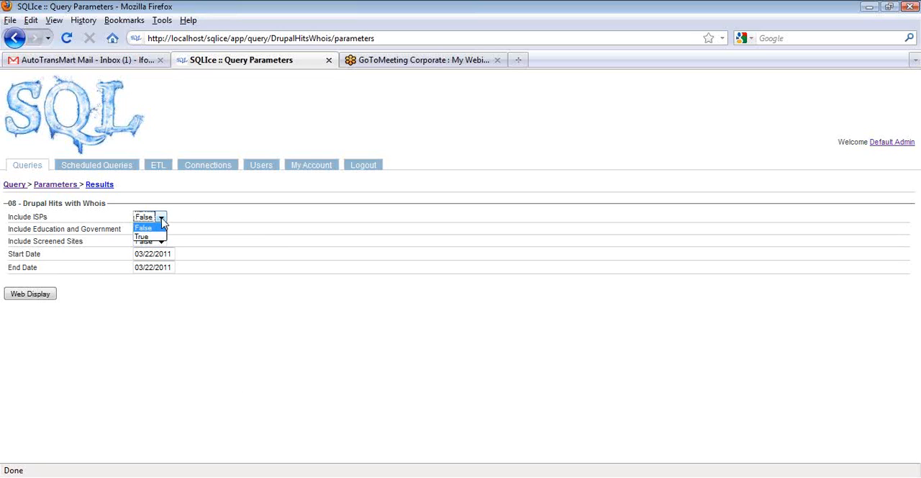
left_click(159, 239)
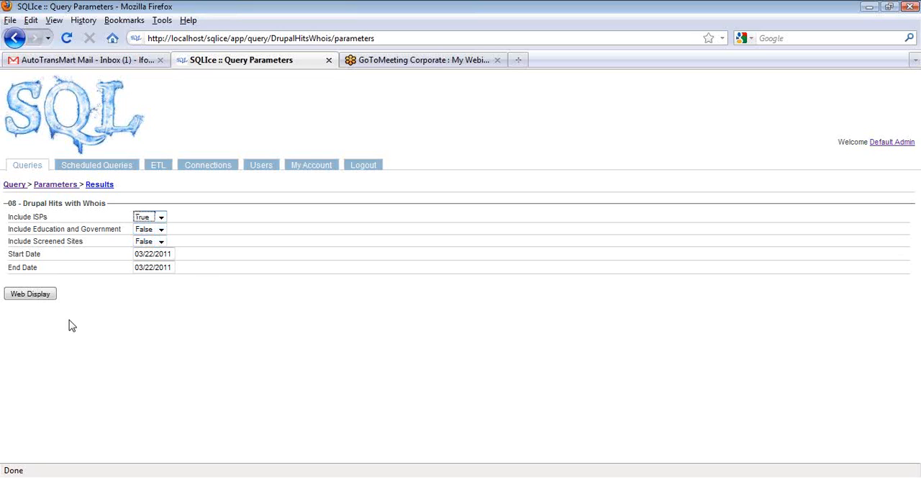
left_click(29, 295)
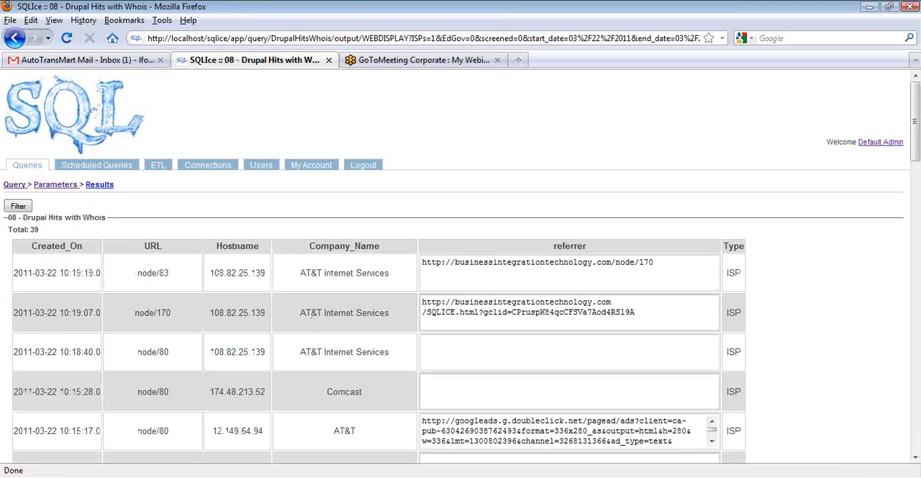
Rerun 08 - Drupal Hits with Whois as web output with Include ISPs, Include Education and Government, and Include Screened Sites all set to True
left_click(18, 206)
left_click(160, 217)
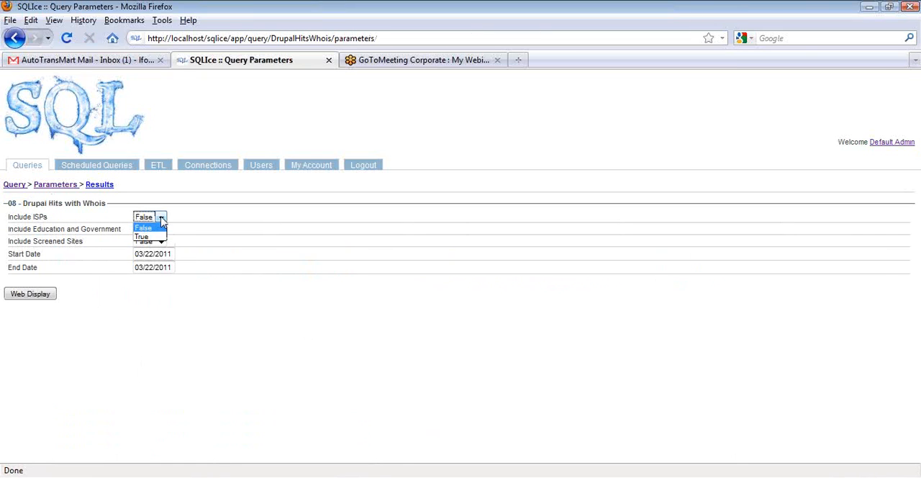
left_click(144, 238)
left_click(161, 229)
left_click(158, 249)
left_click(160, 241)
left_click(151, 260)
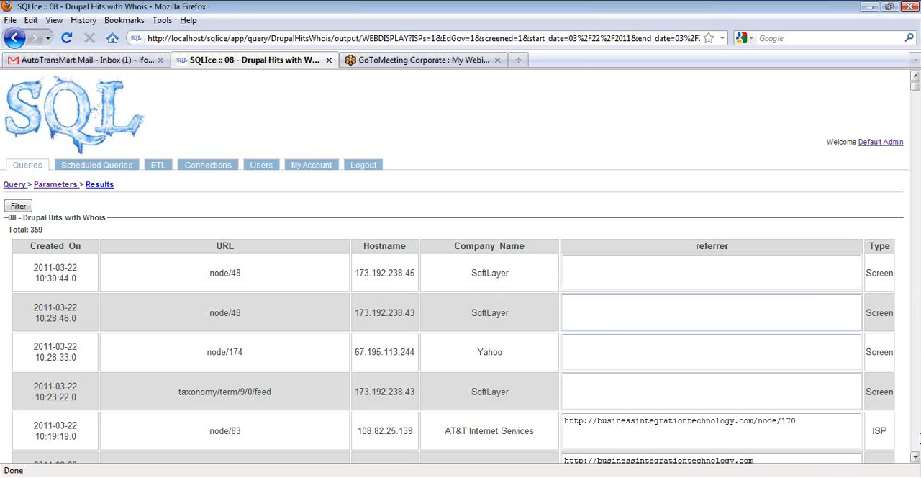
Browse the web output of 08 - Drupal Hits with Whois, examining the company names, referrers and hit types
scroll(918, 439, "down", 10)
scroll(917, 437, "down", 20)
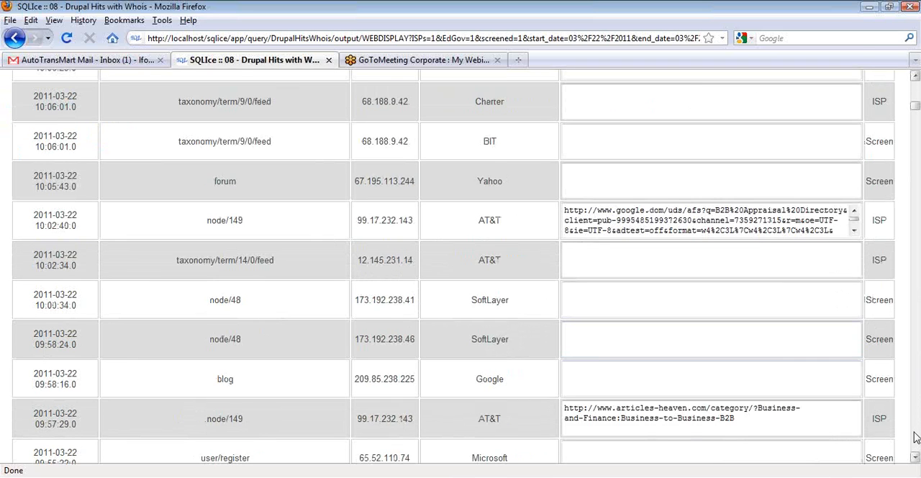
scroll(915, 437, "down", 20)
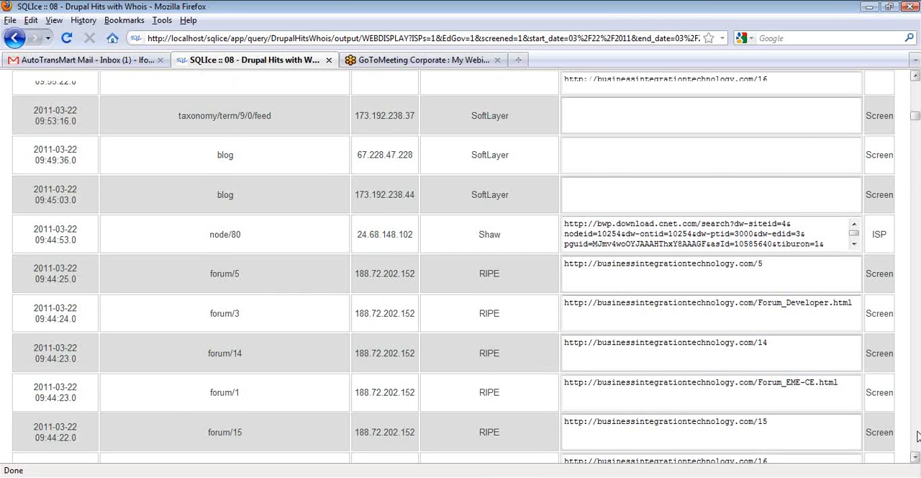
scroll(918, 437, "down", 10)
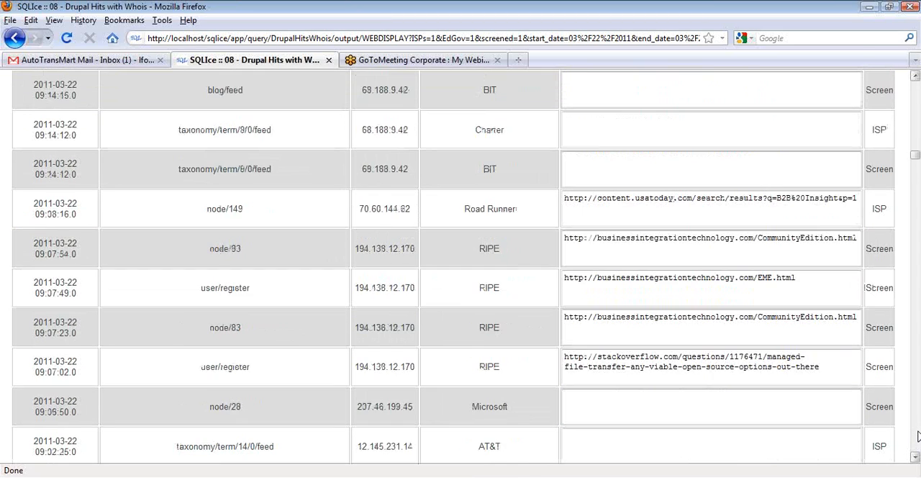
scroll(916, 435, "down", 20)
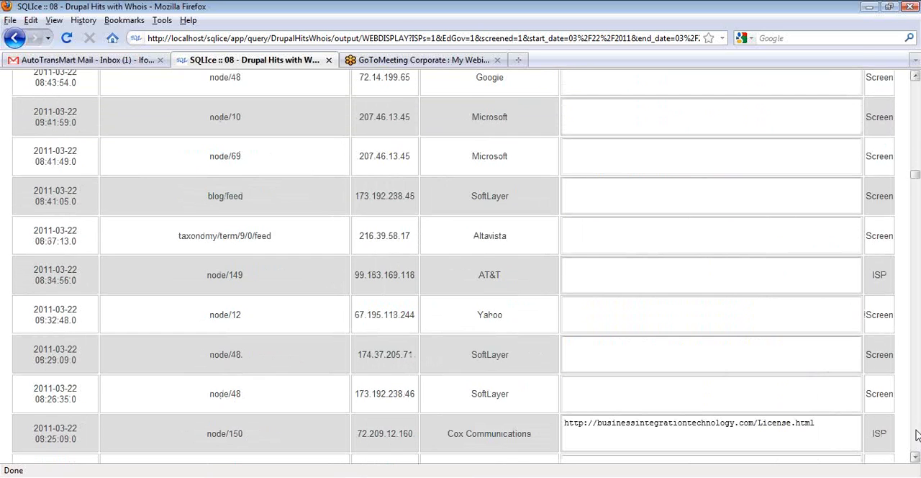
scroll(916, 435, "down", 10)
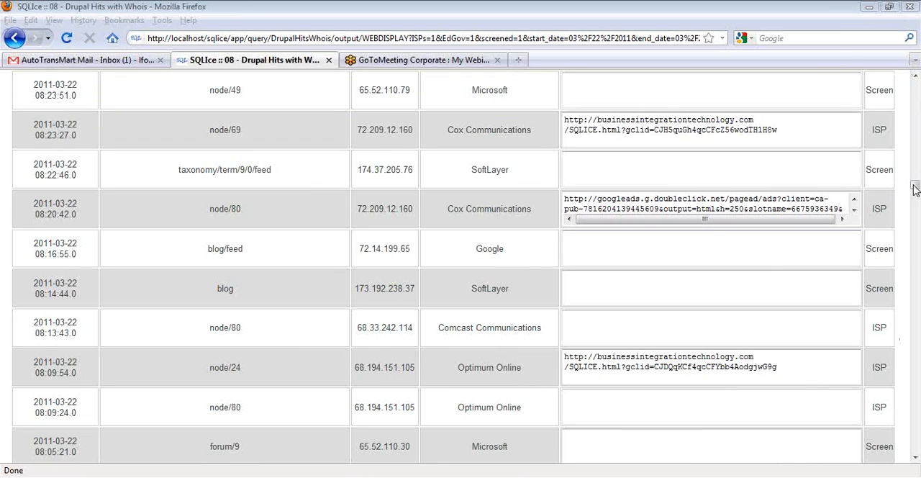
left_click_drag(916, 186, 915, 80)
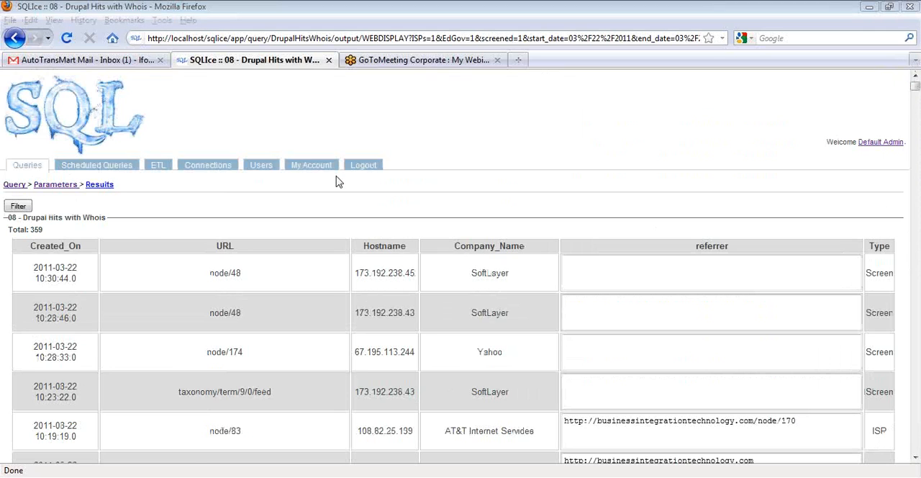
Examine the Web Display SQL of 08 - Drupal Hits with Whois, including its case expression and parameterized where clause
left_click(14, 184)
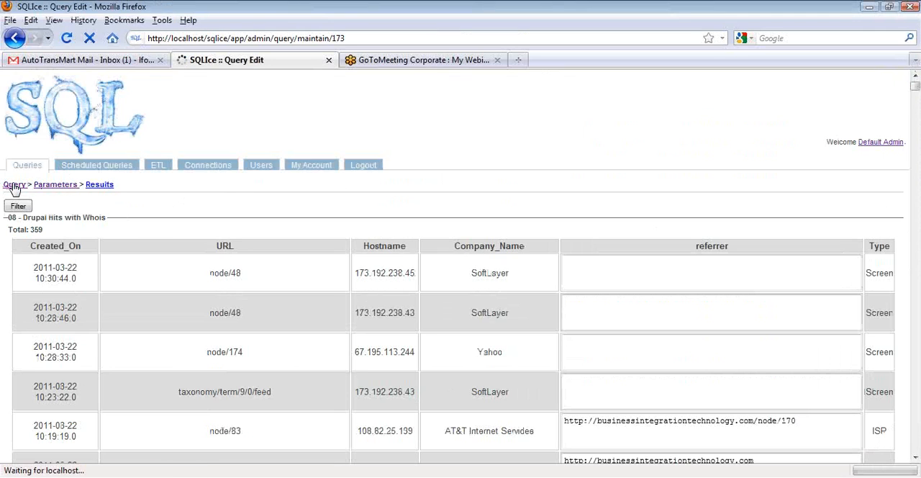
left_click(17, 307)
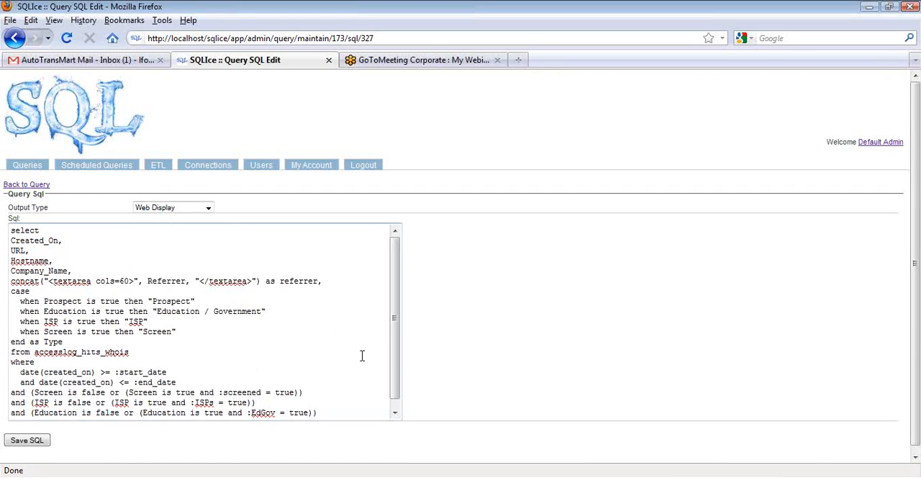
scroll(394, 356, "down", 1)
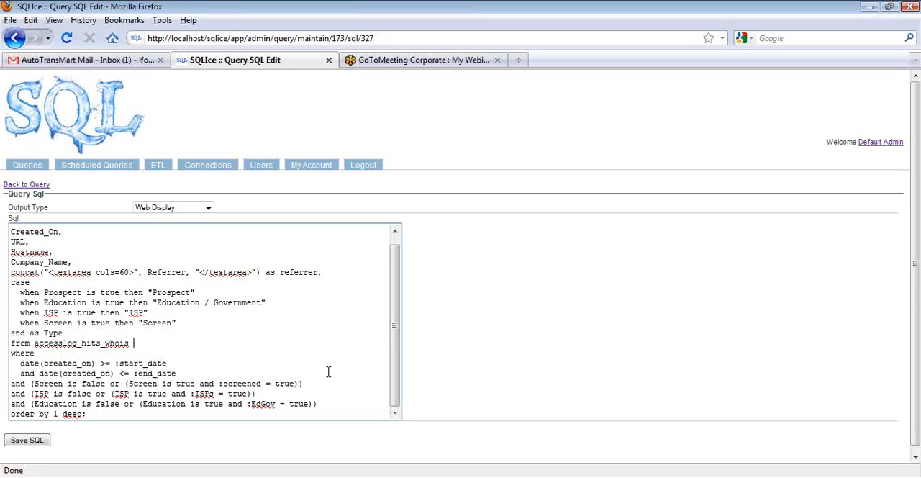
mouse_move(396, 304)
left_mouse_down()
mouse_move(395, 296)
mouse_move(398, 318)
mouse_move(398, 296)
left_mouse_up()
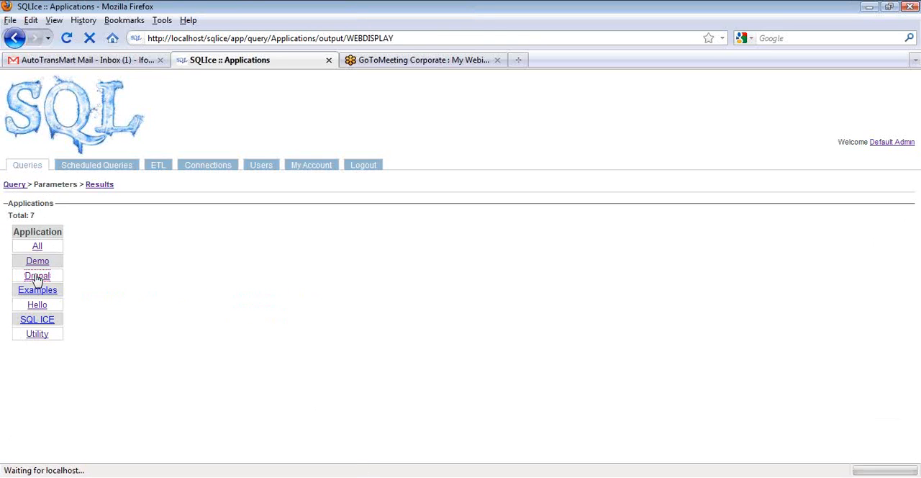
Run the Drupal application's 09 - Drupal Hit Count by Whois query with Include ISPs set to True and review the hits per company
left_click(37, 277)
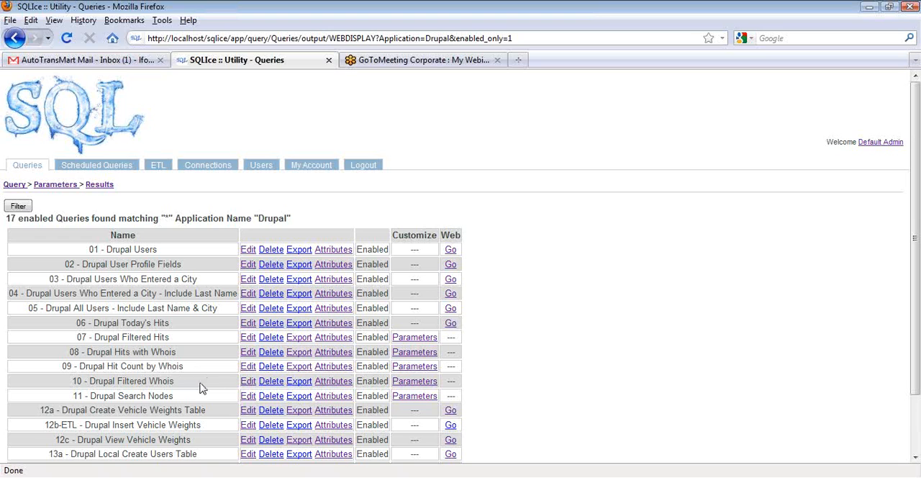
left_click(417, 367)
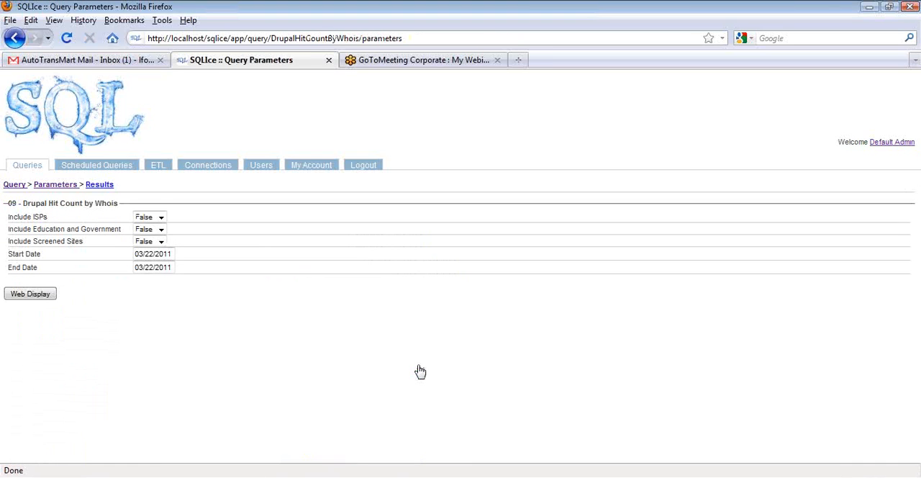
left_click(162, 218)
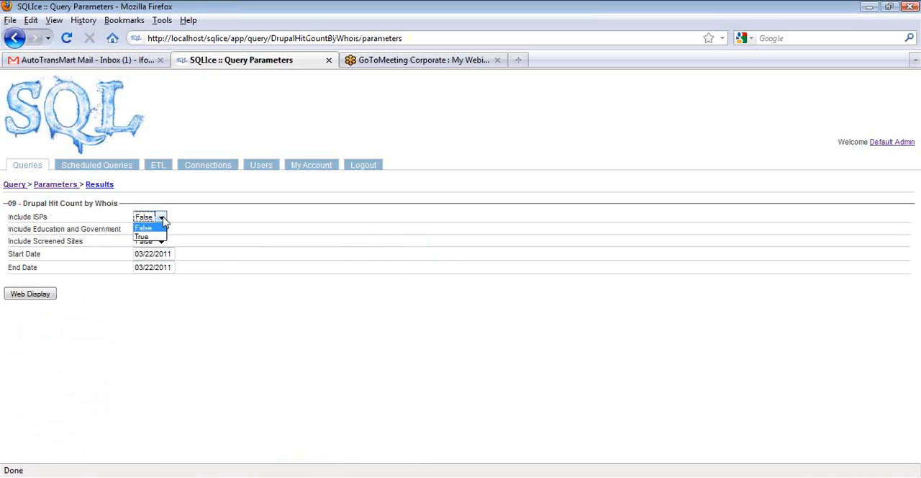
left_click(146, 237)
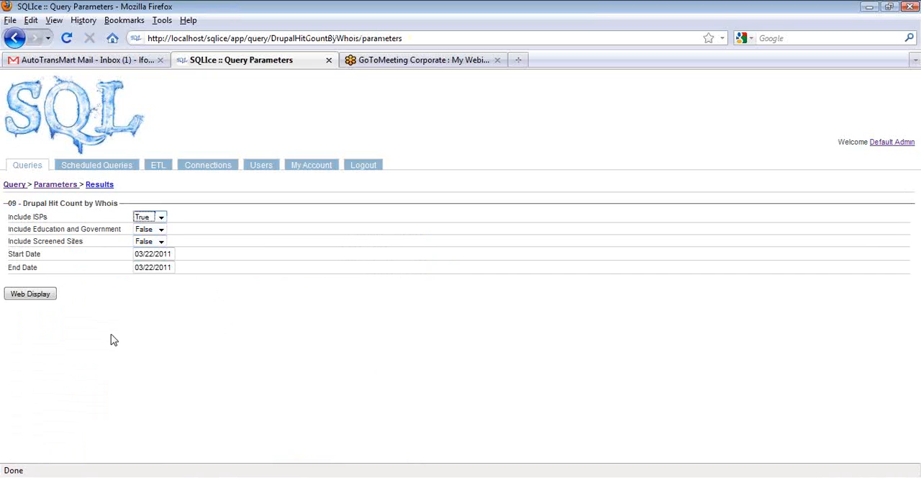
left_click(27, 296)
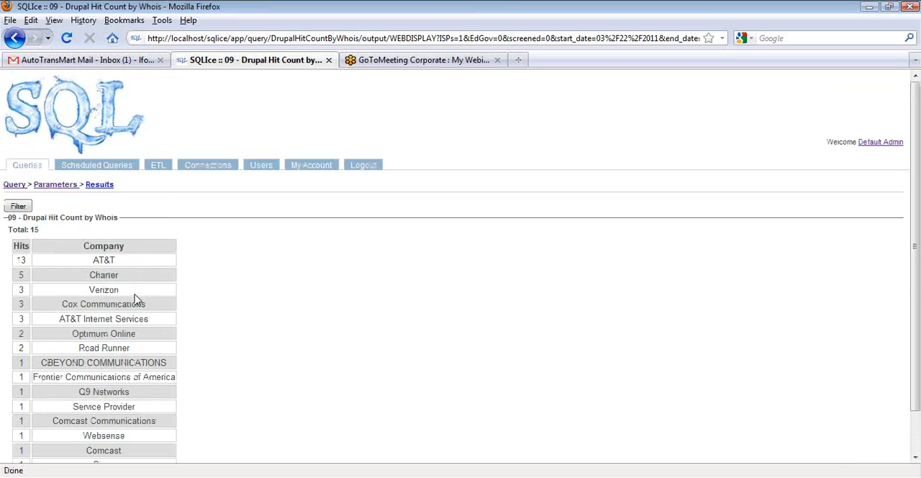
scroll(136, 301, "down", 1)
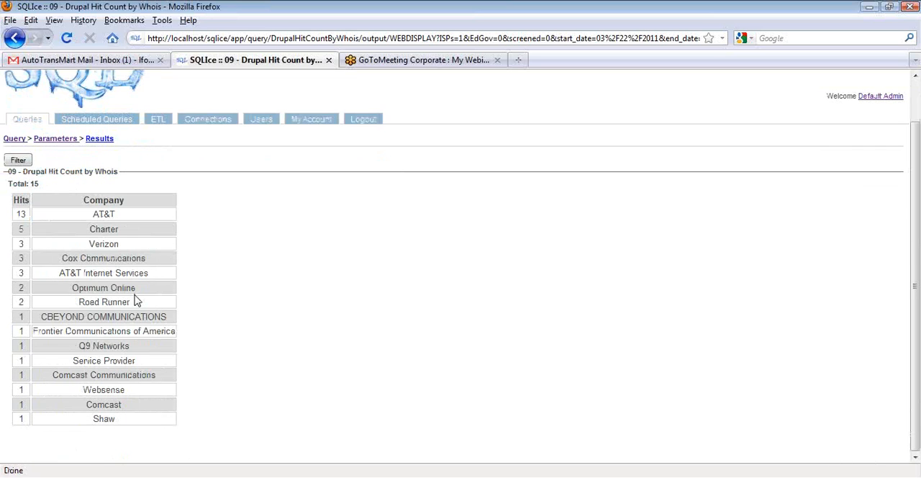
scroll(136, 301, "up", 1)
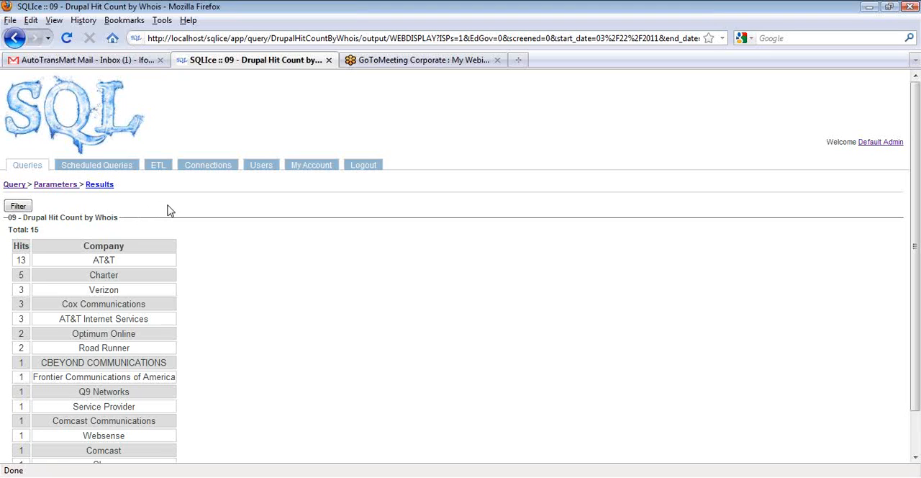
Examine the Web Display SQL of 09 - Drupal Hit Count by Whois, including its count and grouping by company name
left_click(31, 167)
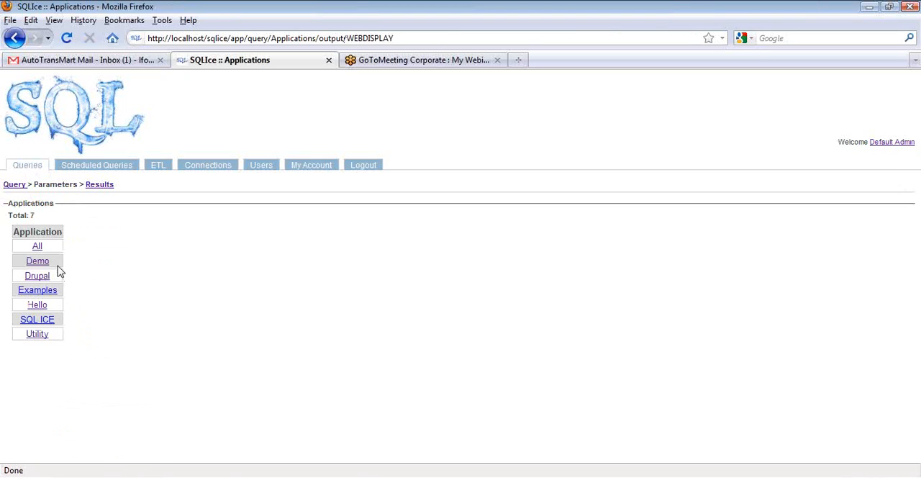
left_click(15, 40)
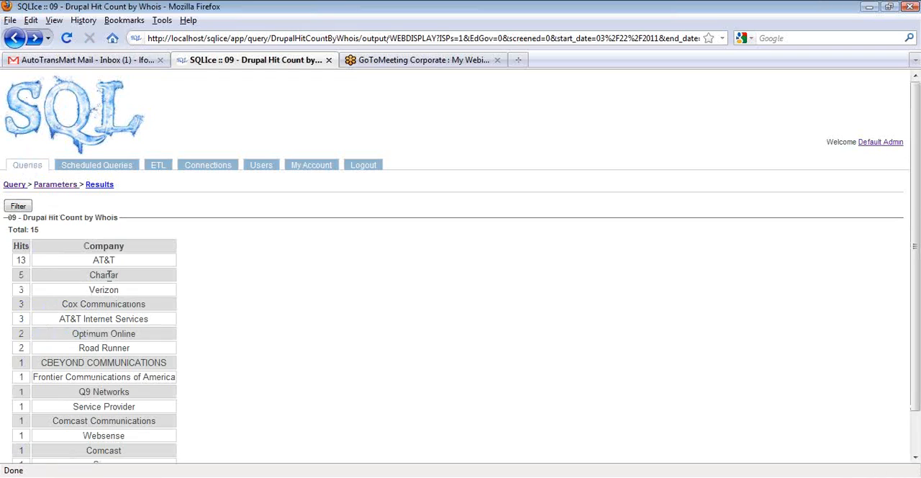
left_click(15, 185)
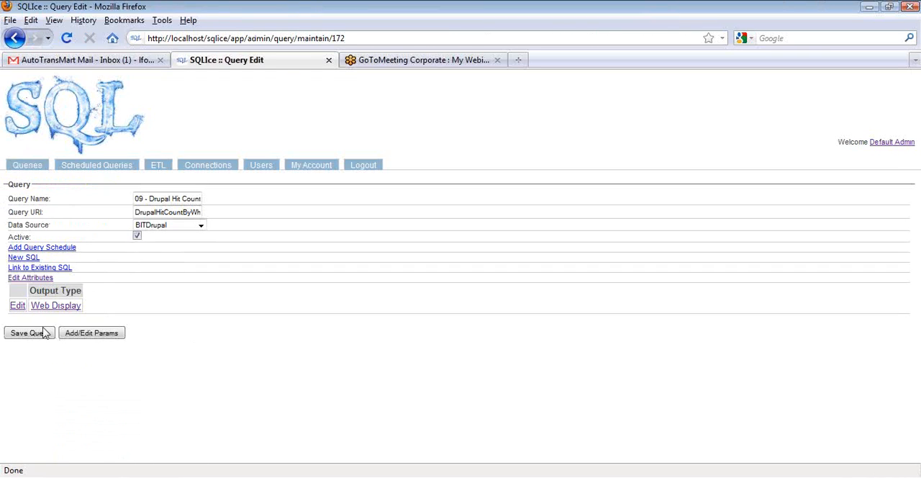
left_click(17, 305)
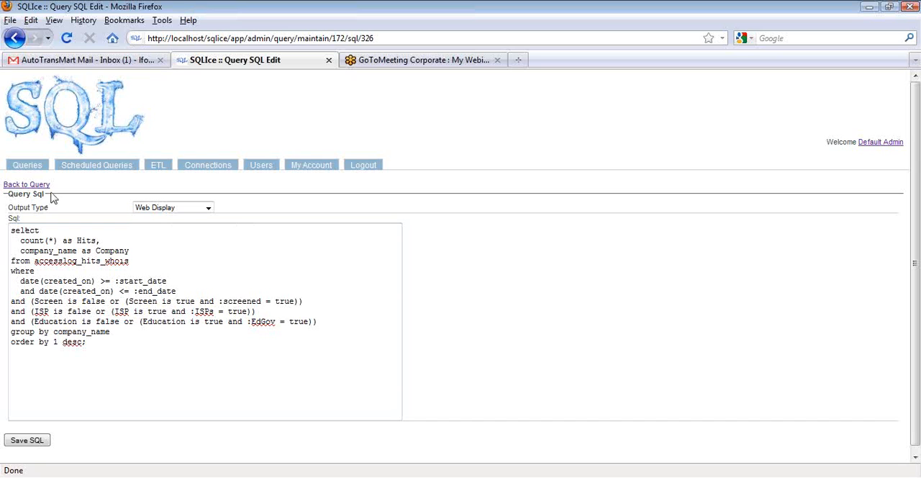
Open the parameters of the Drupal application's 10 - Drupal Filtered Whois query and set Title to download
left_click(27, 164)
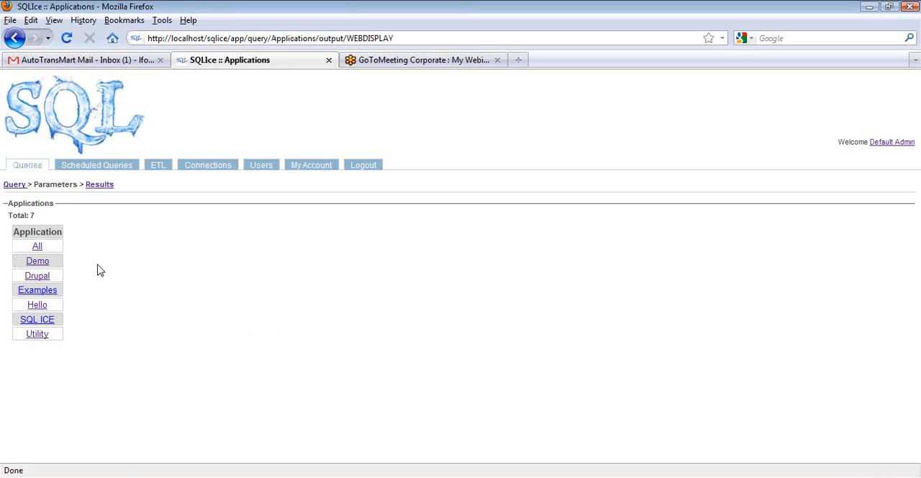
left_click(38, 276)
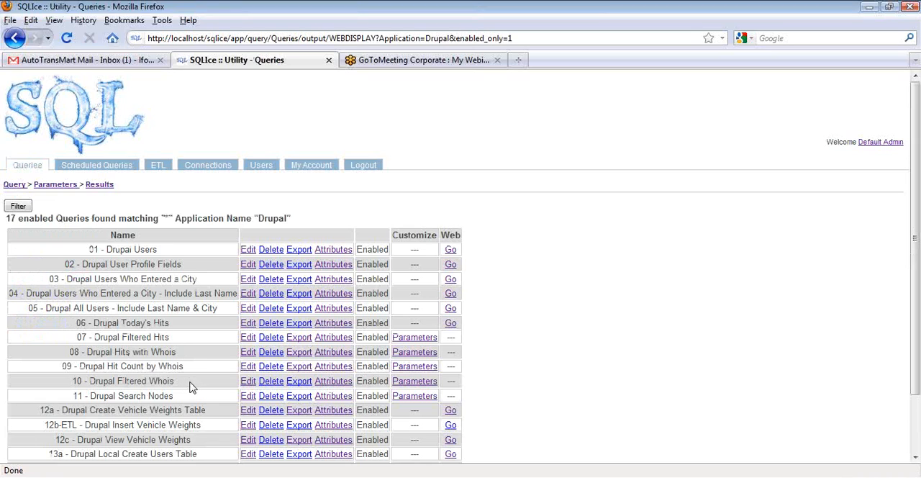
left_click(408, 388)
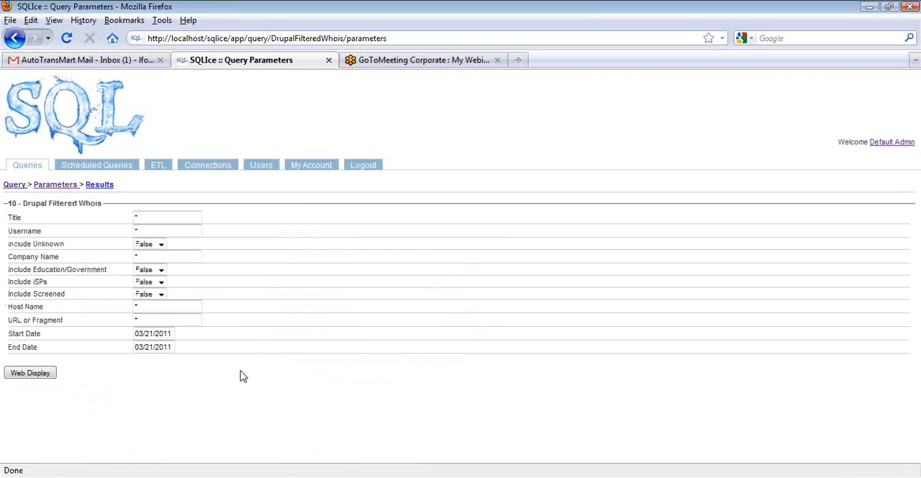
double_click(151, 217)
type("do")
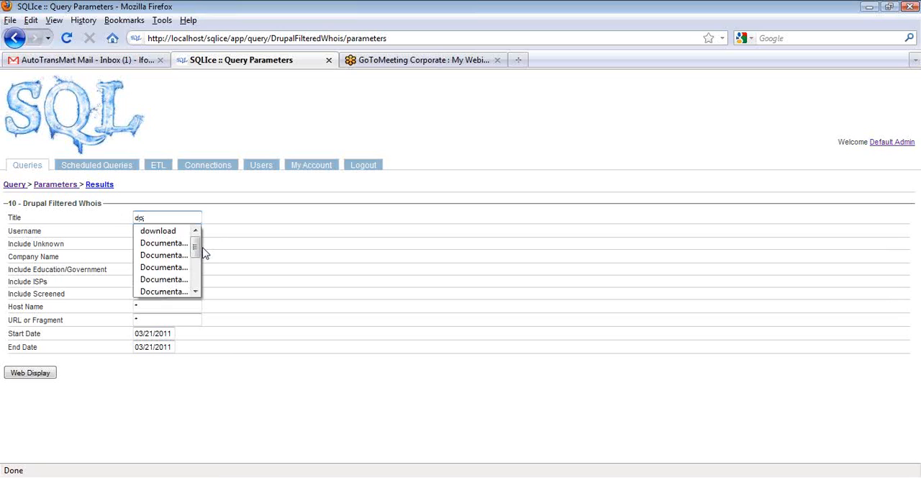
type("wnlo")
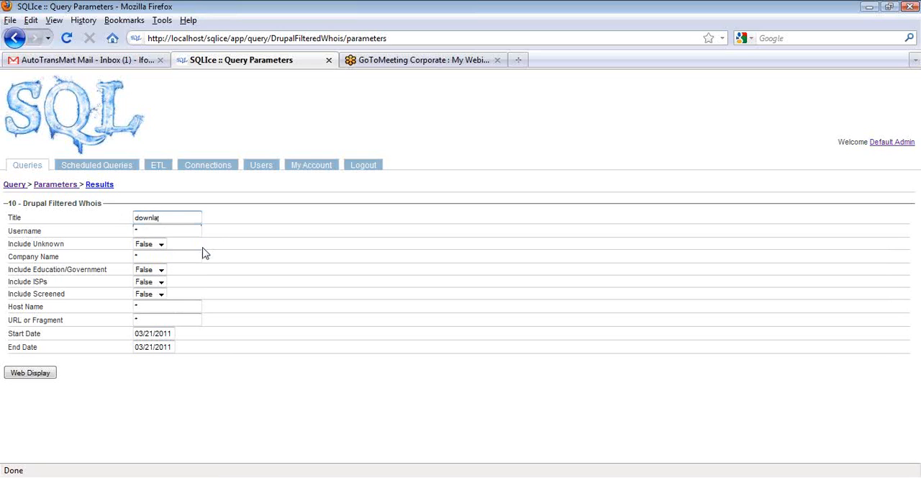
type("ad")
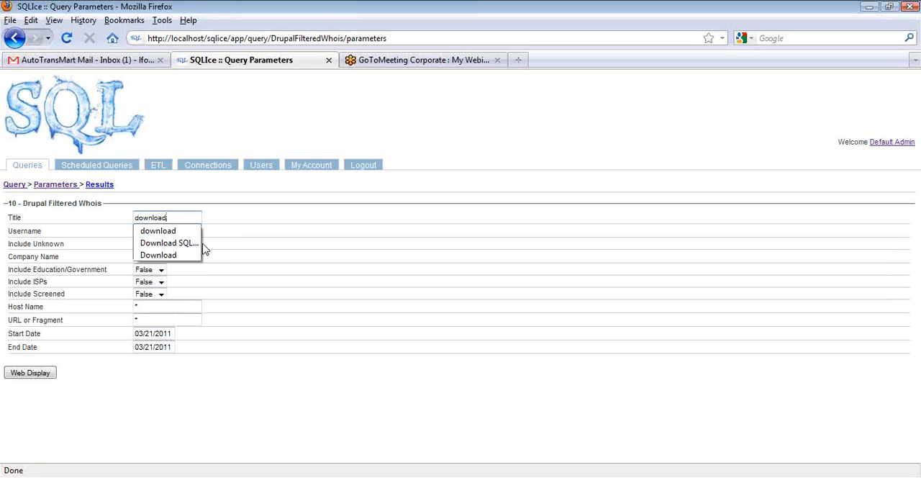
left_click(179, 234)
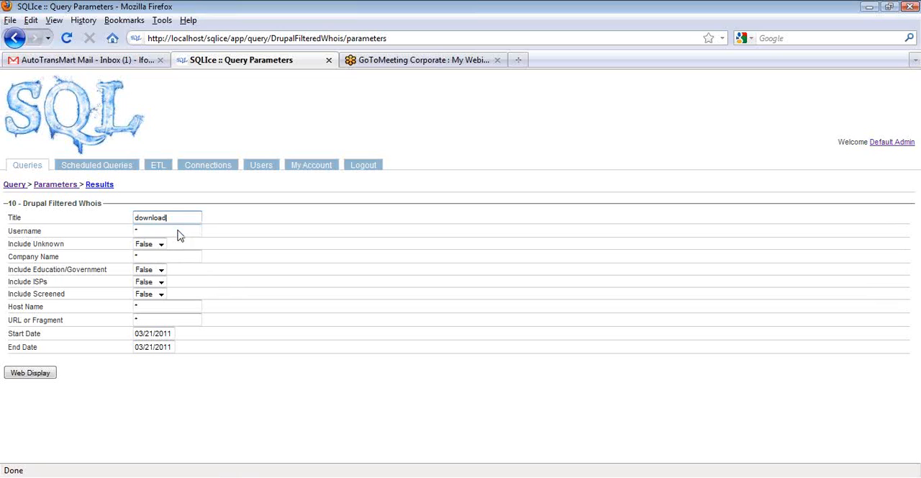
Set Include Unknown and Include Education/Government to True and Start Date to 03/01/2011, and run the query as web display
left_click(160, 244)
left_click(155, 259)
left_click(160, 270)
left_click(158, 291)
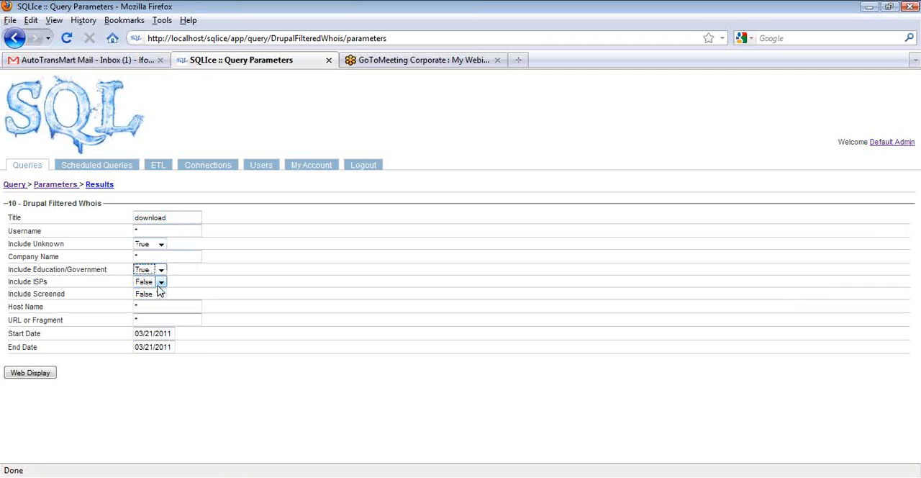
left_click(172, 333)
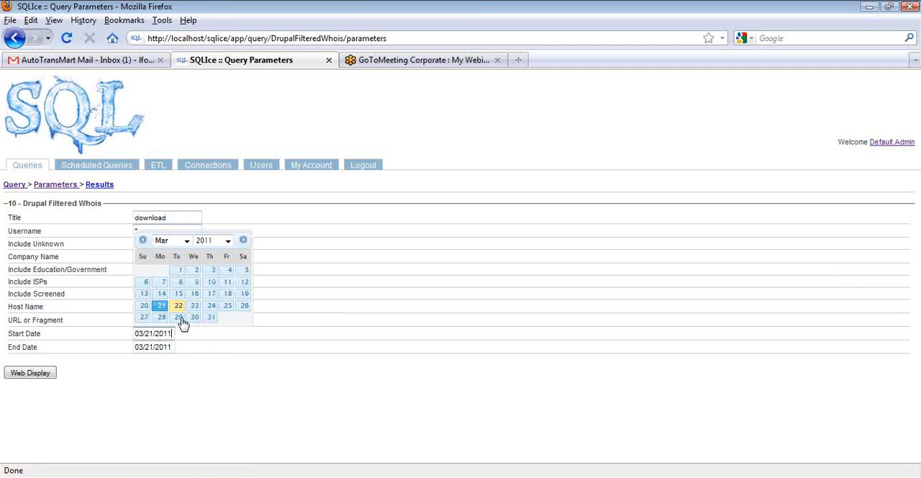
left_click(186, 277)
left_click(31, 373)
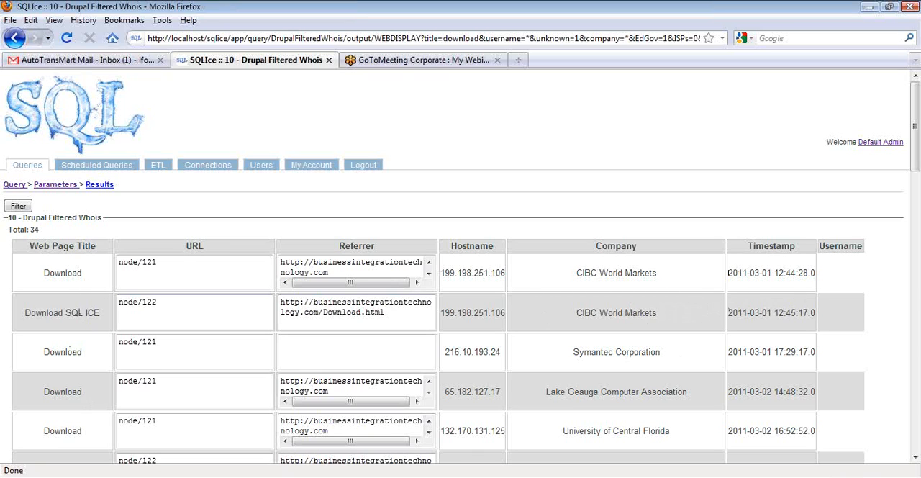
Examine the full referrer URLs, page titles and companies in the 10 - Drupal Filtered Whois results
left_click(429, 275)
left_click(428, 275)
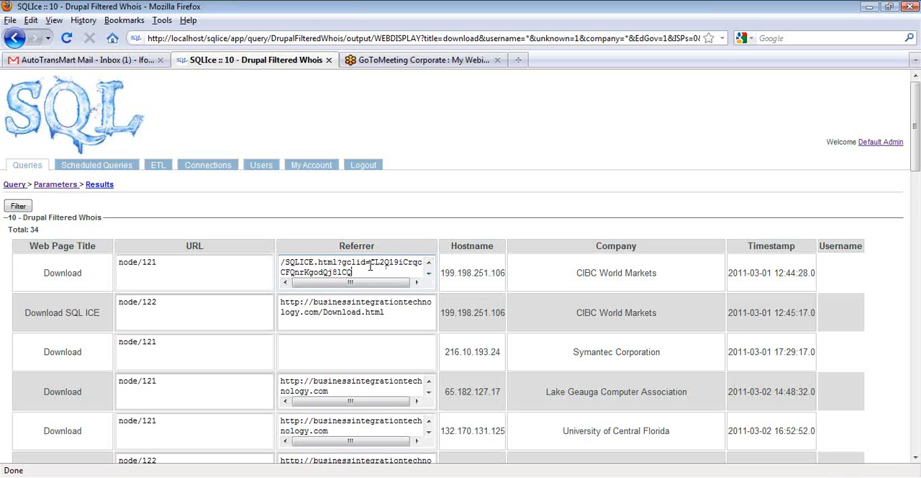
left_click(428, 393)
left_click(429, 393)
left_click(429, 431)
left_click(429, 432)
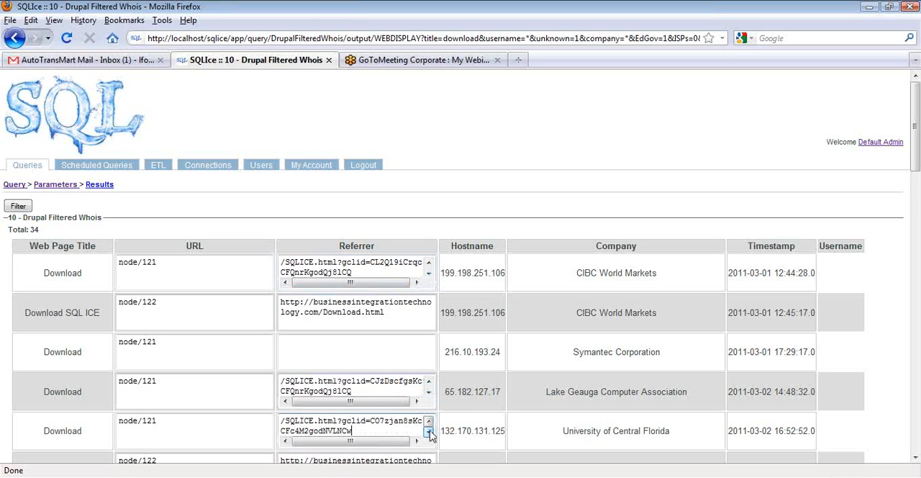
scroll(430, 428, "down", 2)
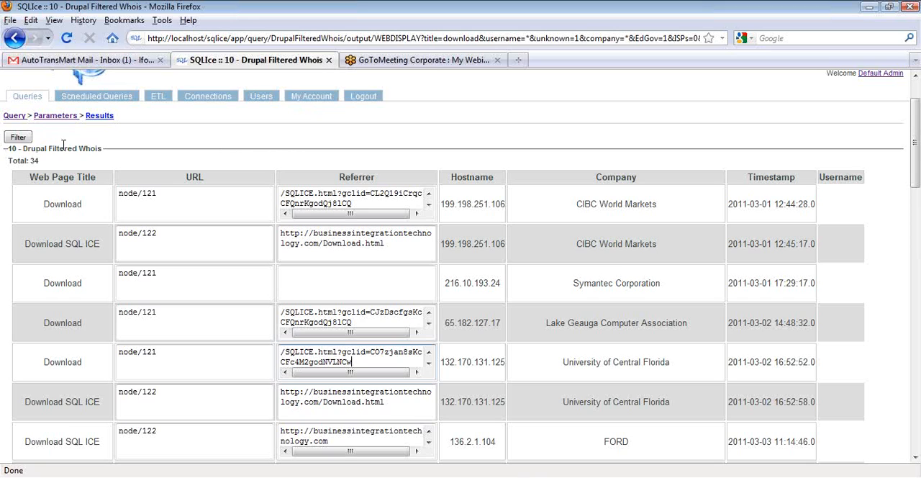
Run the Drupal application's 11 - Drupal Search Nodes query as web display with the Search String workflow
left_click(28, 99)
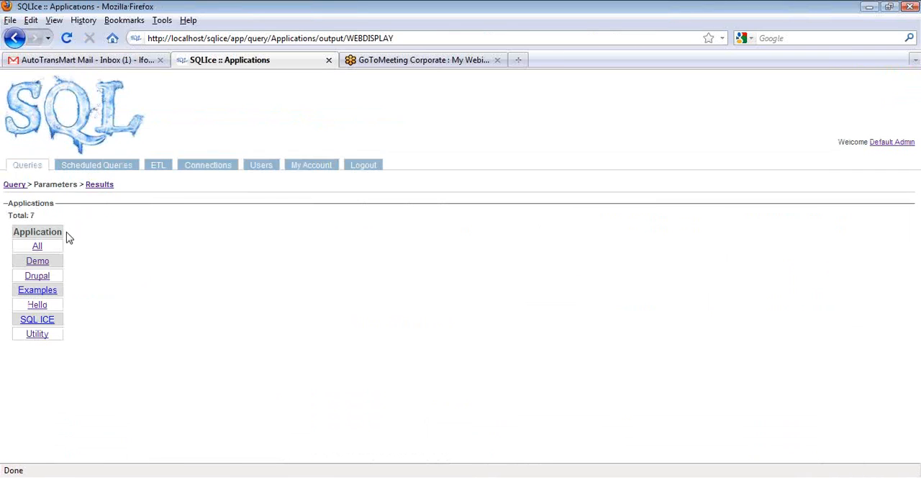
left_click(37, 277)
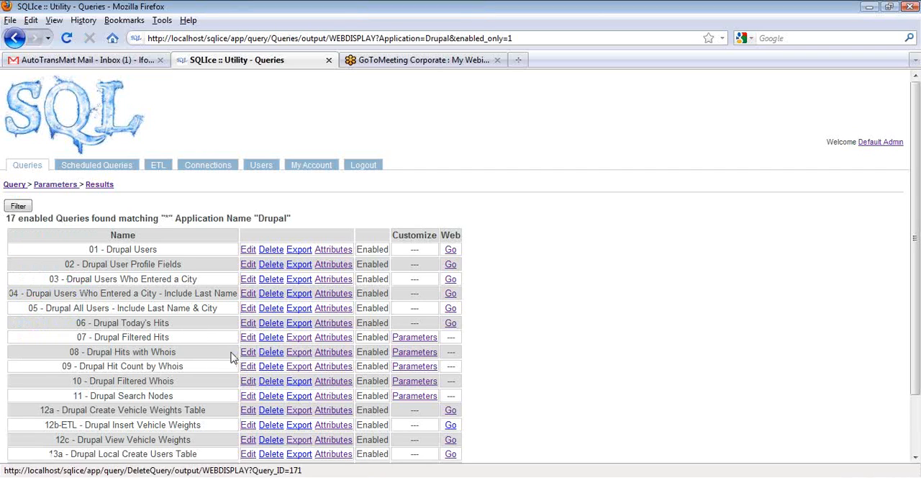
scroll(238, 353, "down", 2)
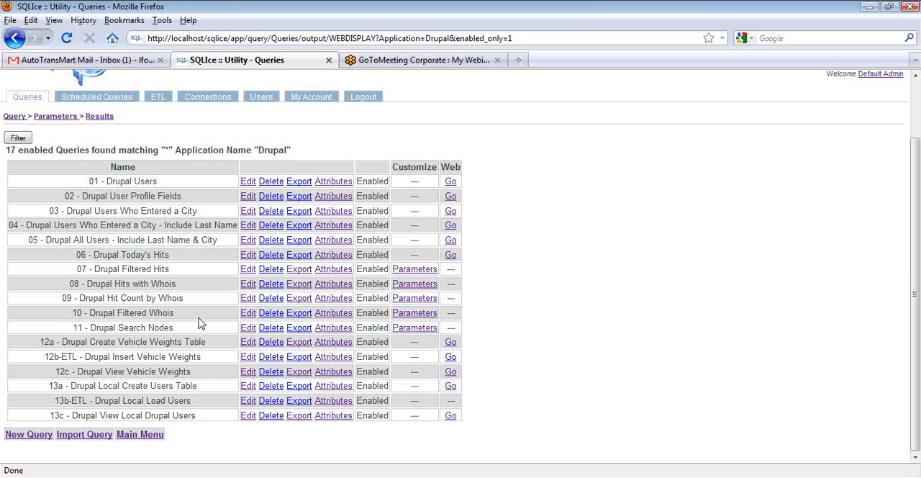
left_click(414, 328)
double_click(153, 217)
type("w")
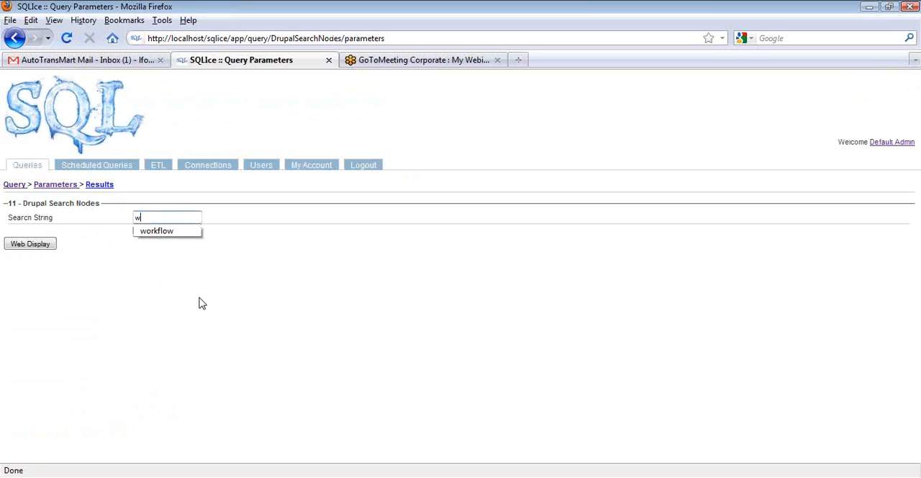
key("Down")
key("Return")
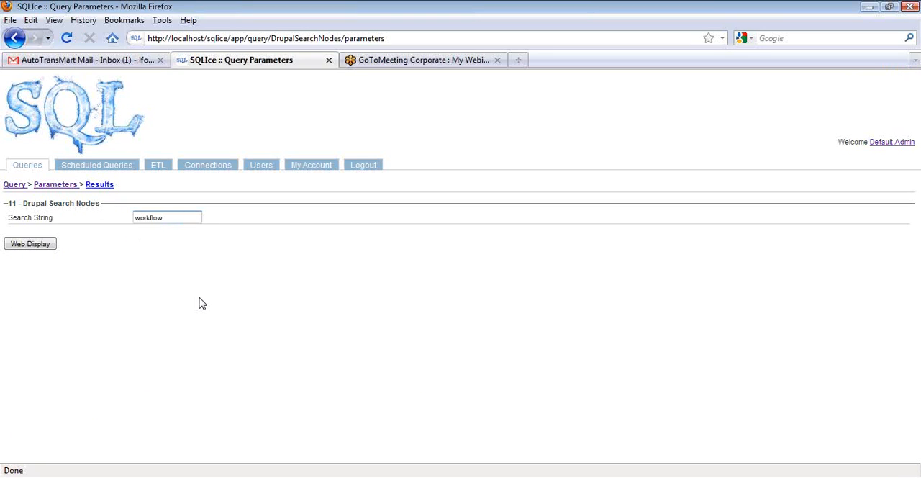
left_click(29, 246)
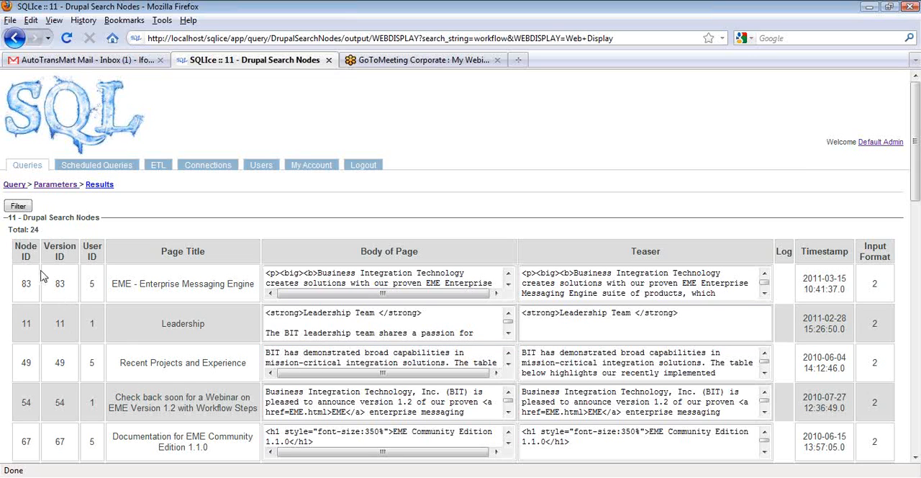
Examine the matching nodes, reading through the page body and teaser of the EME - Enterprise Messaging Engine page
scroll(54, 306, "down", 3)
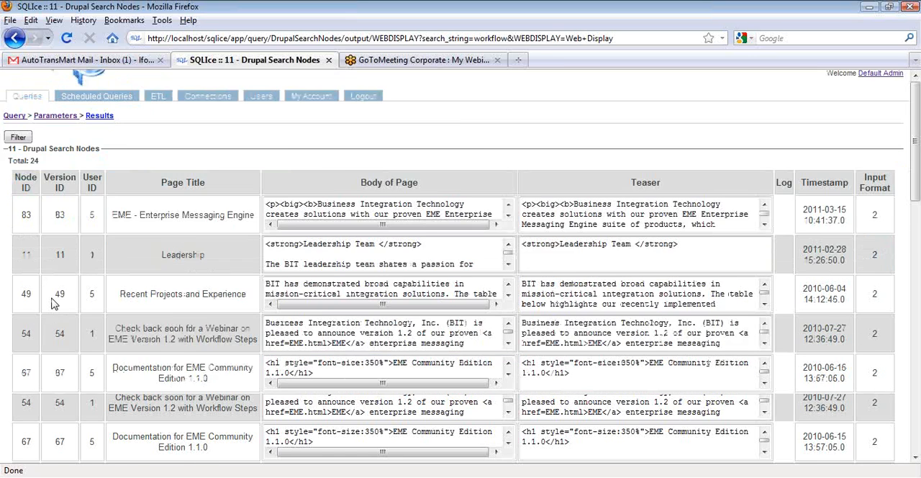
scroll(51, 304, "up", 3)
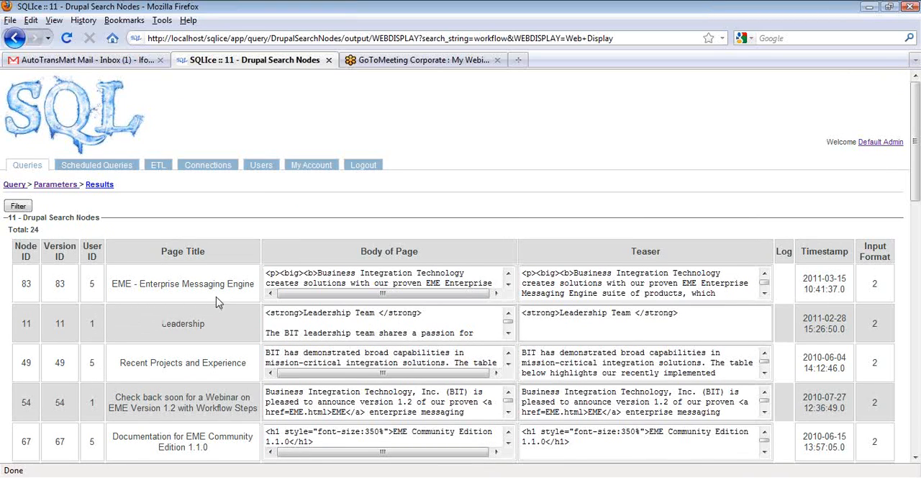
left_click(508, 285)
left_click(508, 285)
left_click(507, 285)
left_click(508, 285)
left_click(509, 285)
left_click(509, 274)
left_click(509, 274)
left_click(509, 274)
left_click(765, 274)
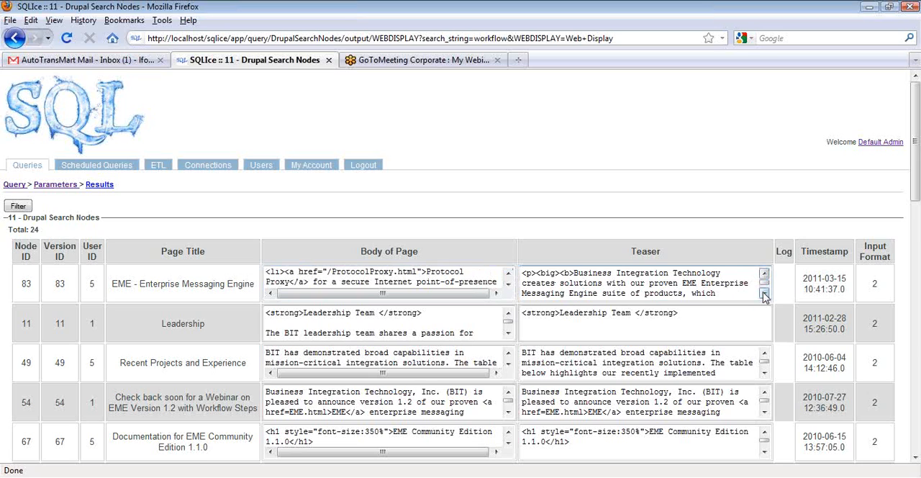
left_click(764, 294)
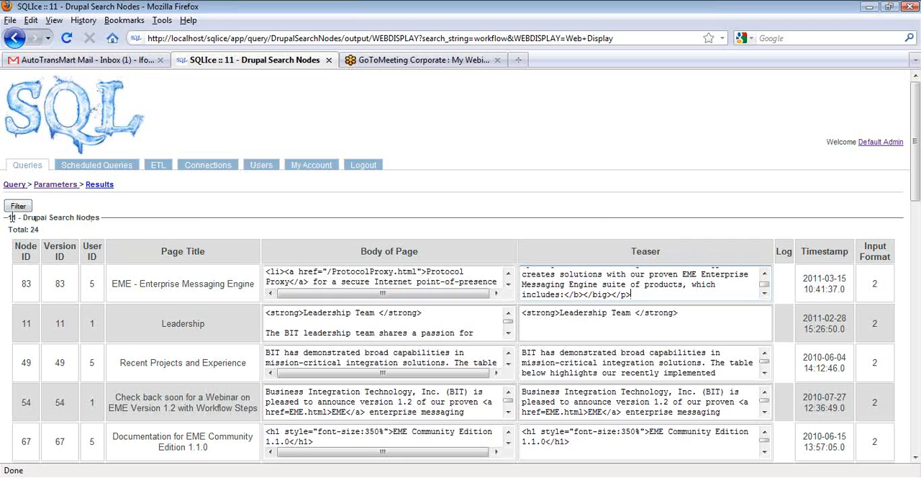
Examine the Web Display SQL of 11 - Drupal Search Nodes, including its search string condition, and return to the Drupal query list
left_click(16, 185)
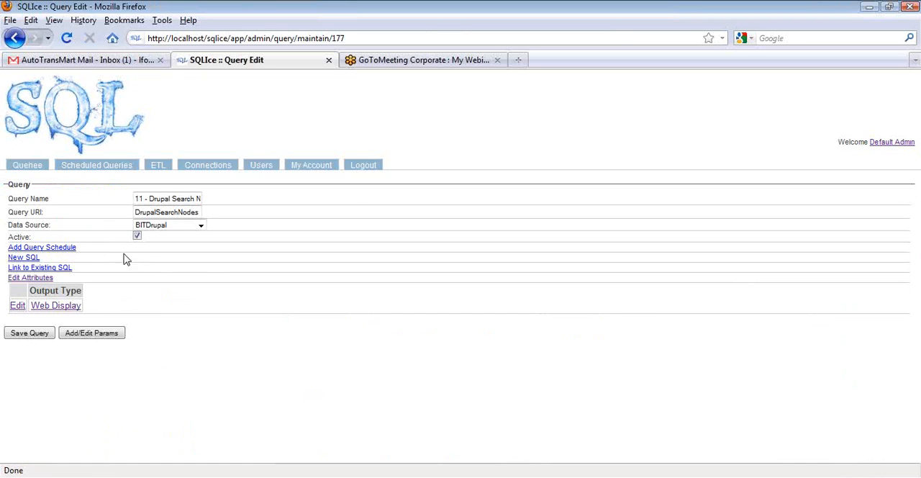
left_click(17, 305)
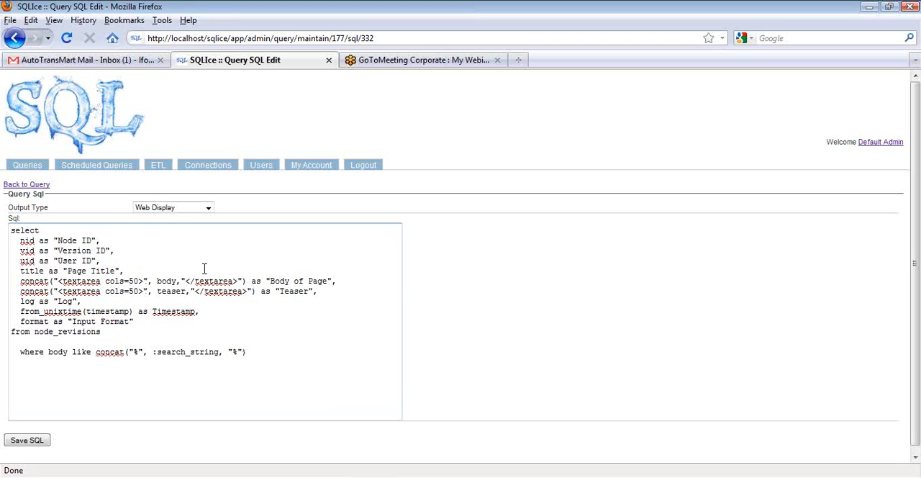
left_click(33, 168)
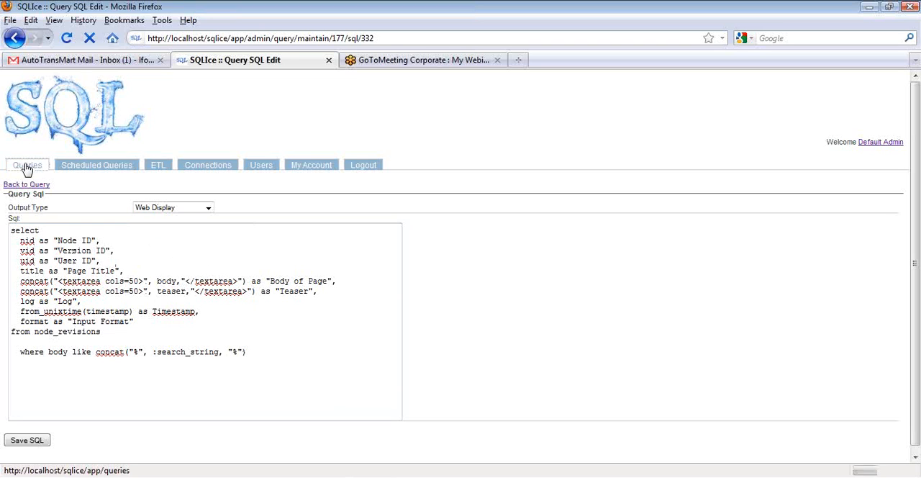
left_click(36, 275)
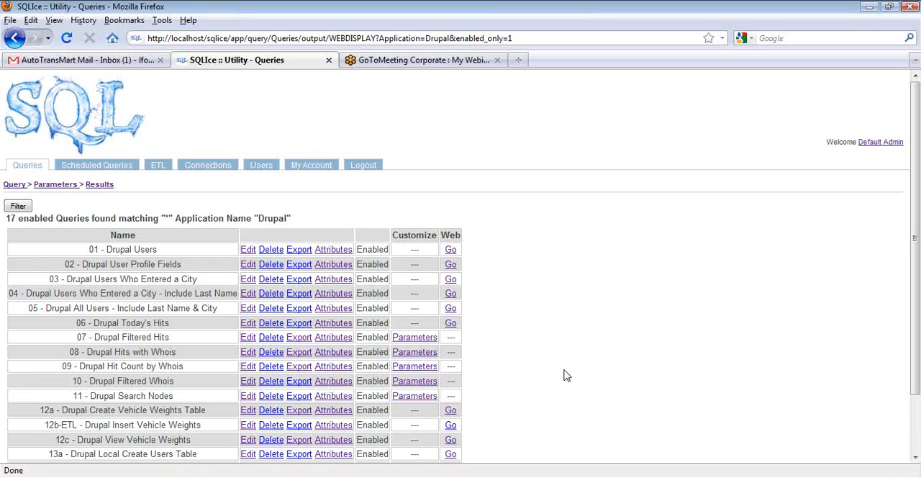
scroll(564, 376, "down", 2)
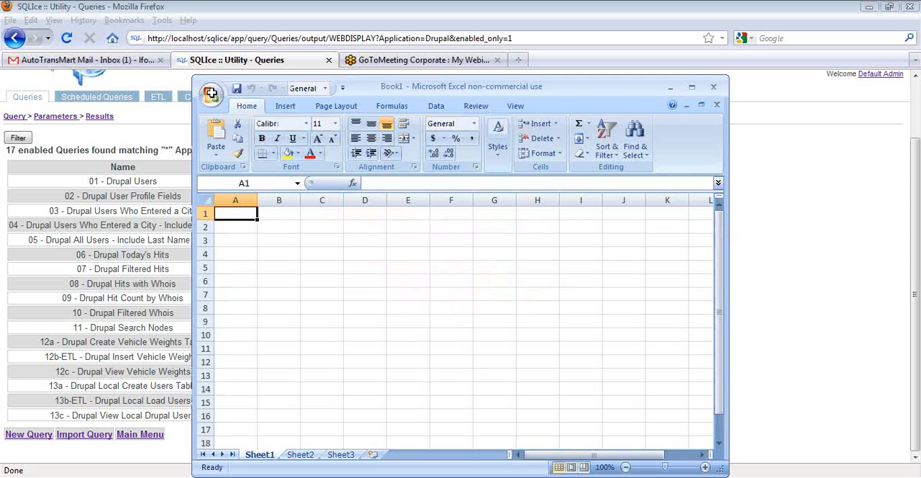
Open the recent file Upload CSV Example.csv in Excel, view its make, model and weight columns full screen, and minimize it
left_click(210, 92)
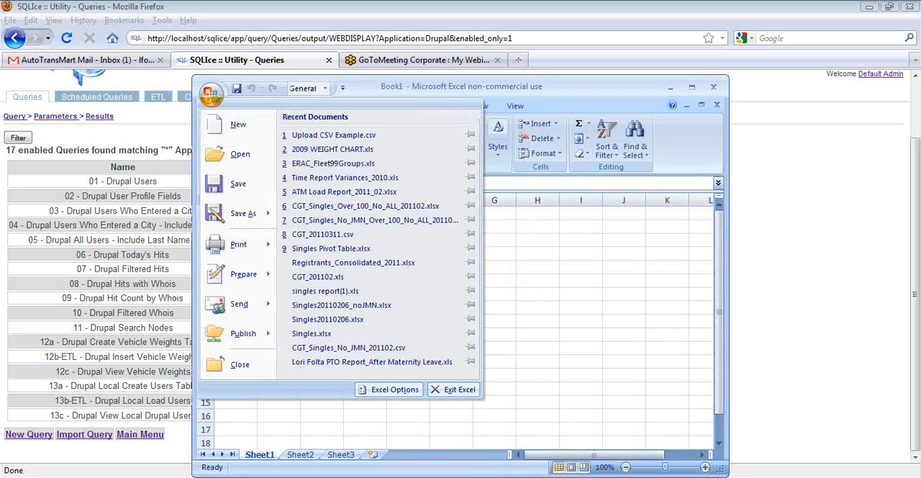
left_click(350, 137)
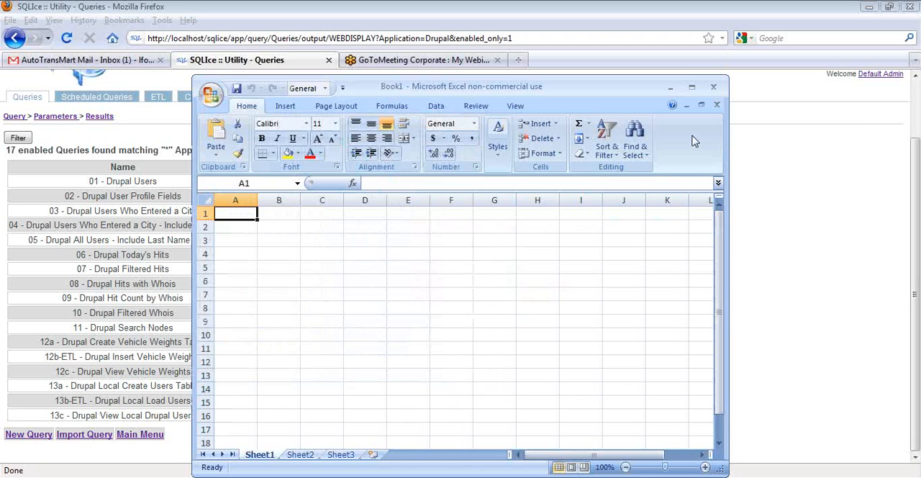
left_click(691, 87)
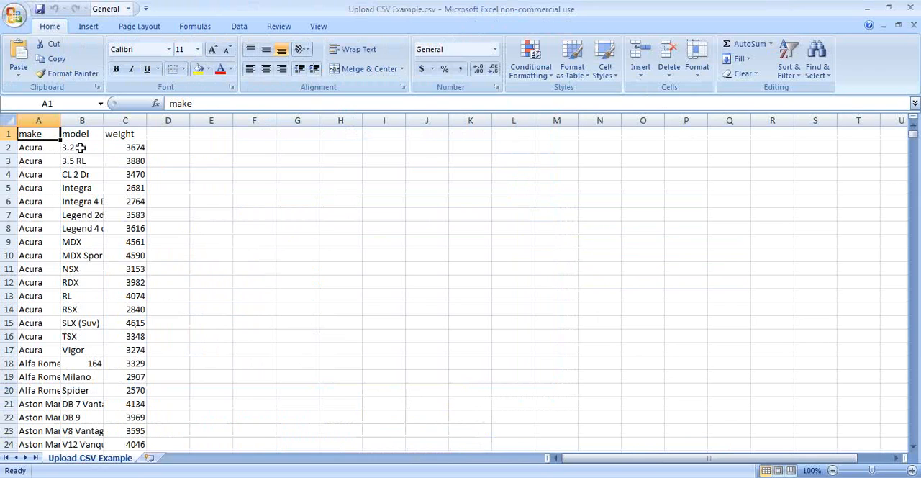
left_click(868, 8)
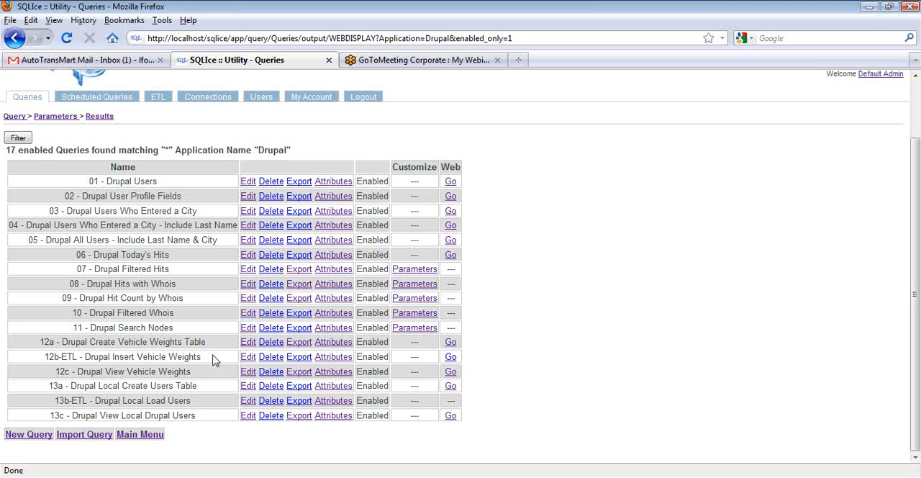
Run the 12a - Drupal Create Vehicle Weights Table query and examine its Web Display SQL
left_click(450, 343)
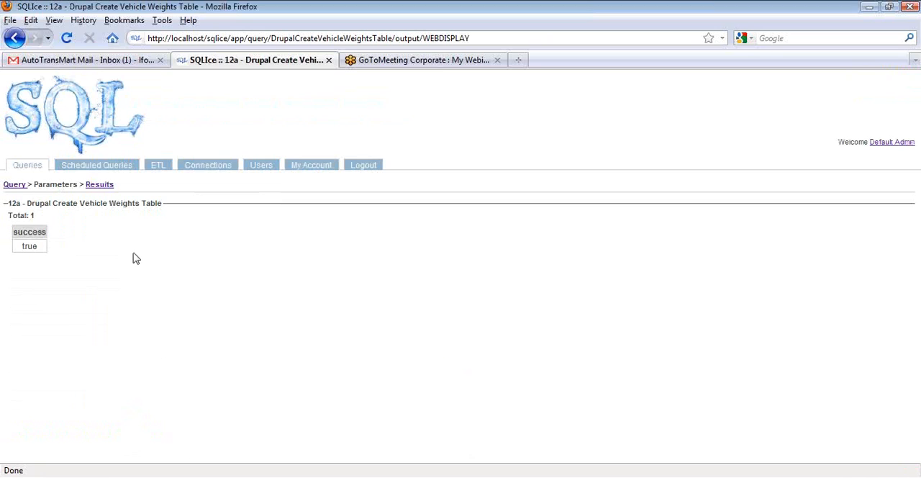
left_click(15, 186)
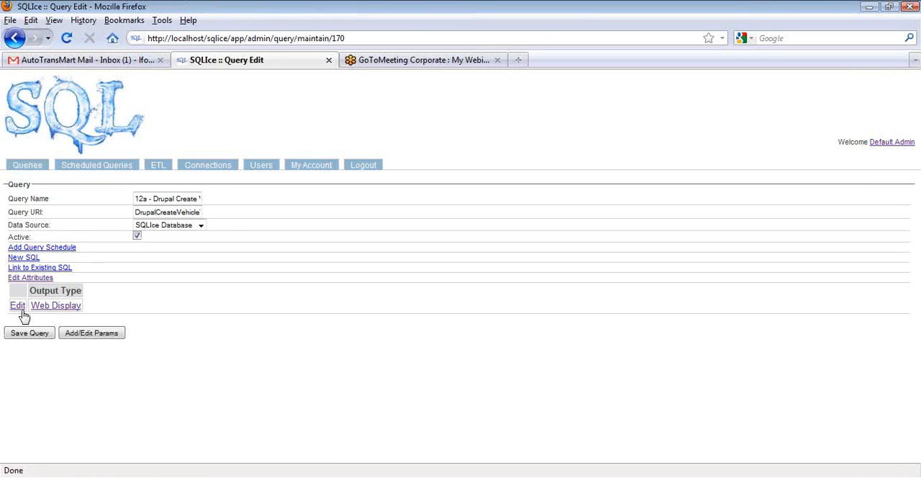
left_click(15, 304)
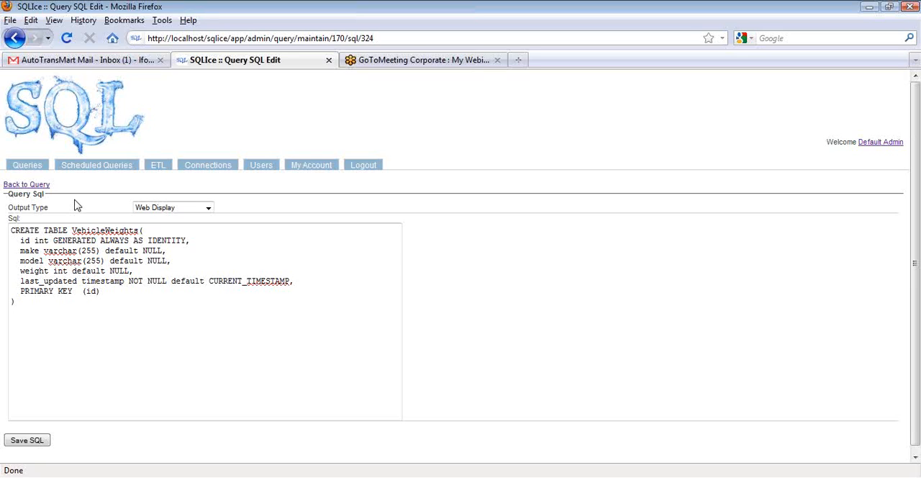
Upload Upload CSV Example.csv through the Drupal application's Drupal Load Vehicle Weights From CSV ETL
left_click(159, 170)
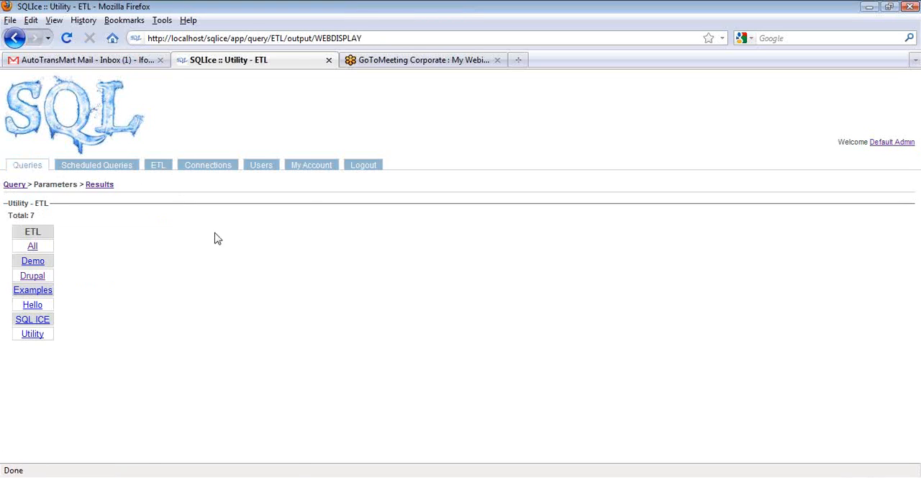
left_click(32, 277)
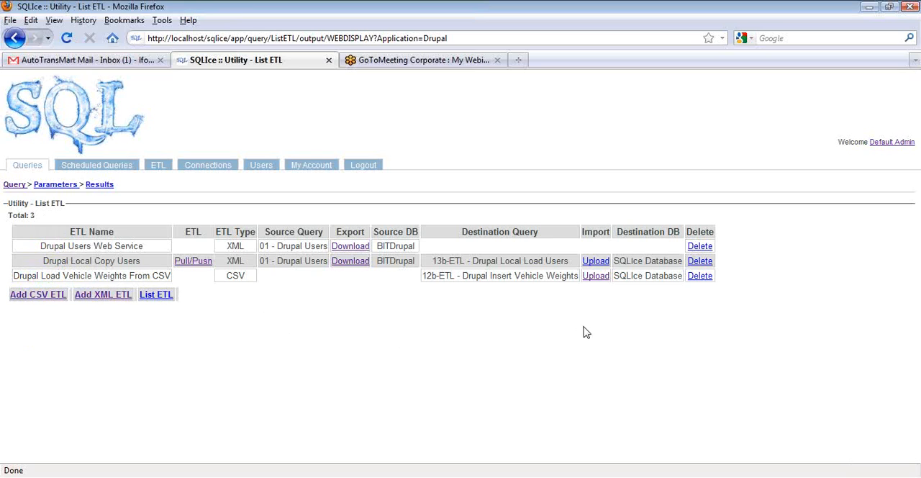
left_click(596, 277)
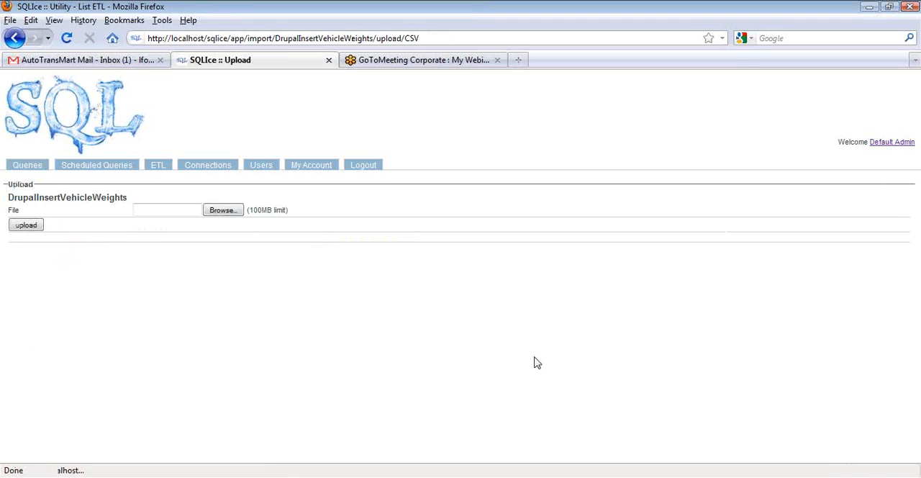
left_click(223, 210)
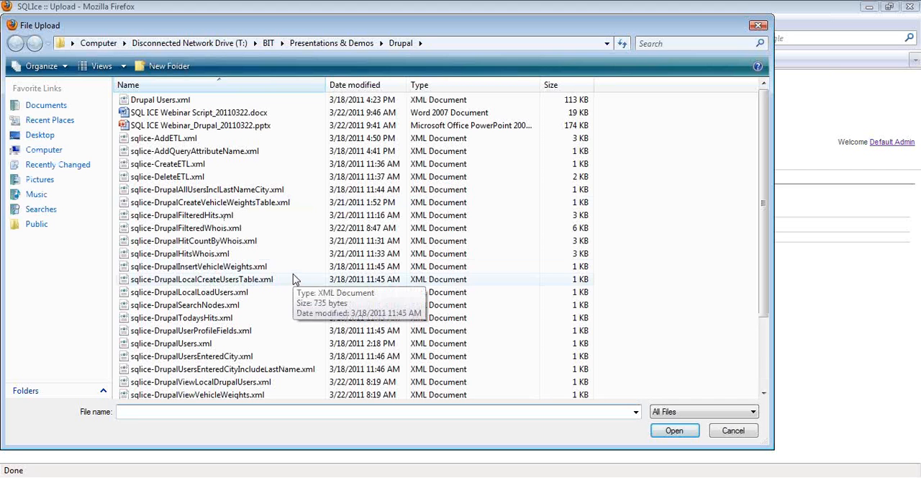
left_click_drag(764, 204, 765, 275)
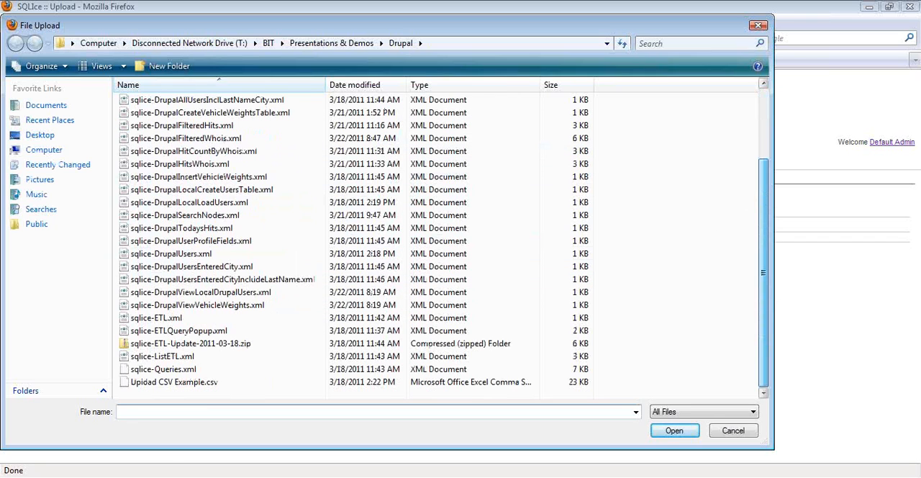
double_click(186, 382)
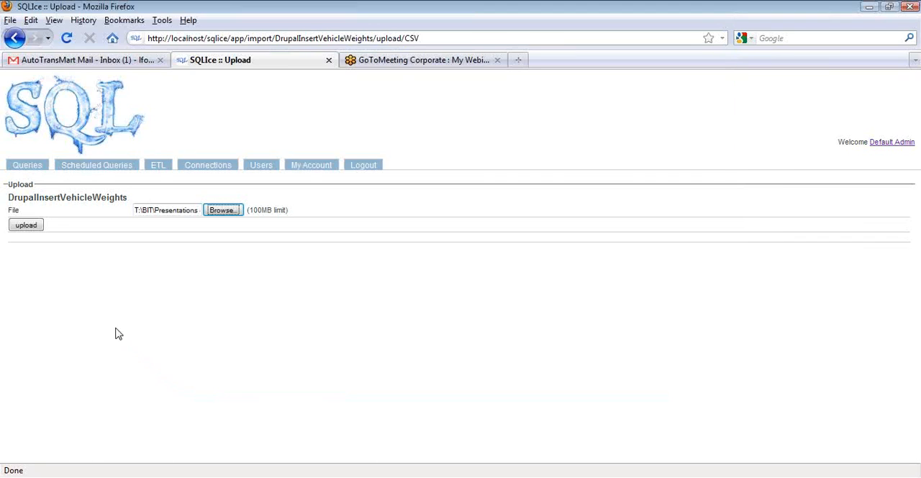
left_click(26, 226)
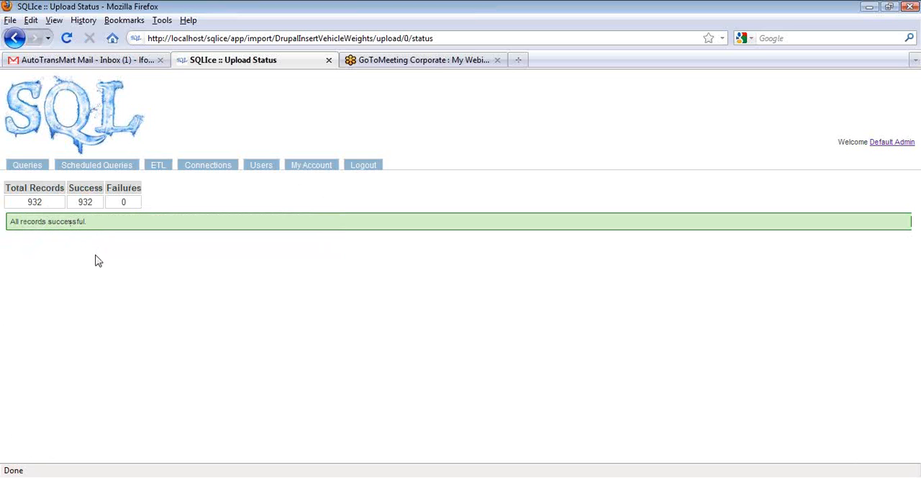
Run the Drupal application's 12c - Drupal View Vehicle Weights query and examine its rows and Web Display SQL
left_click(29, 167)
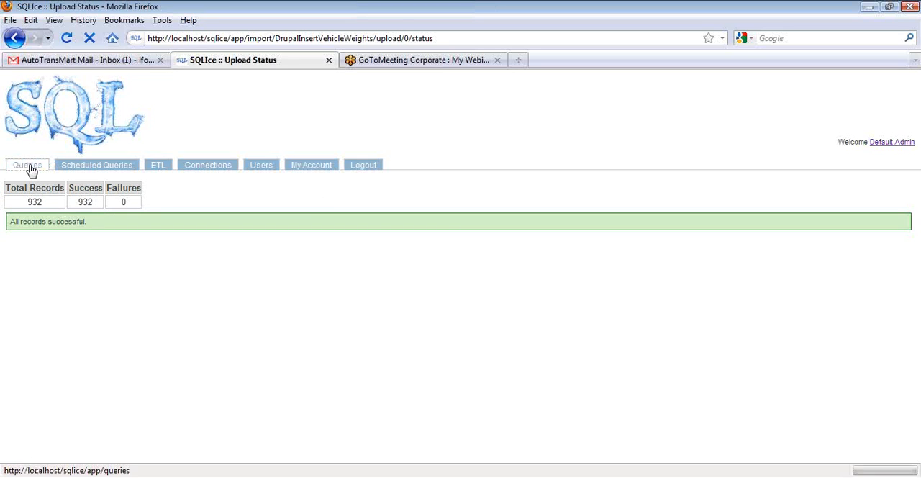
left_click(36, 274)
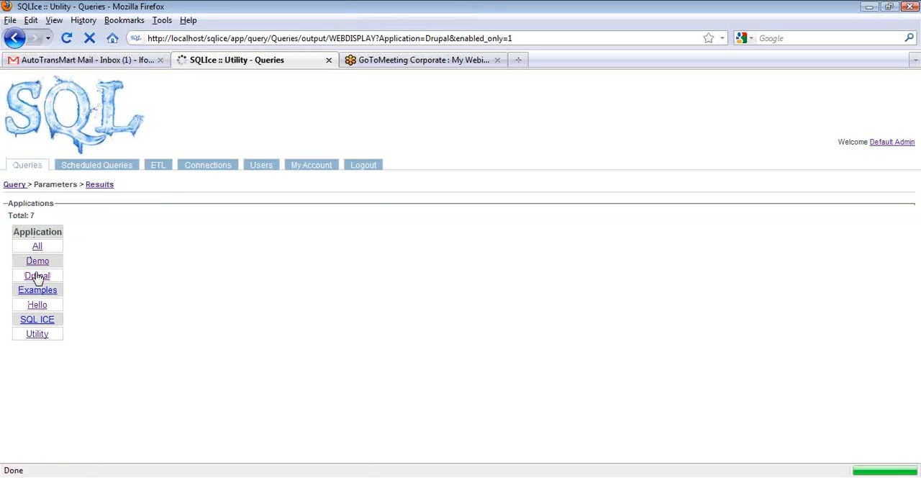
scroll(536, 371, "down", 3)
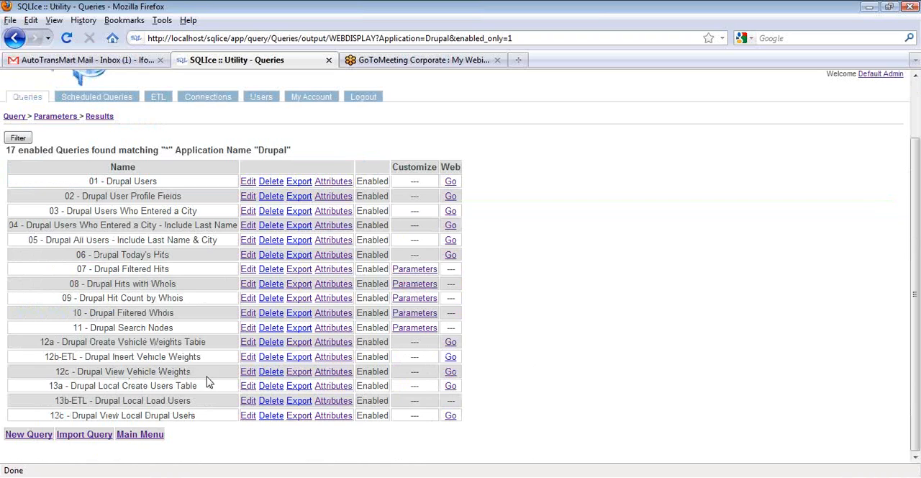
left_click(450, 372)
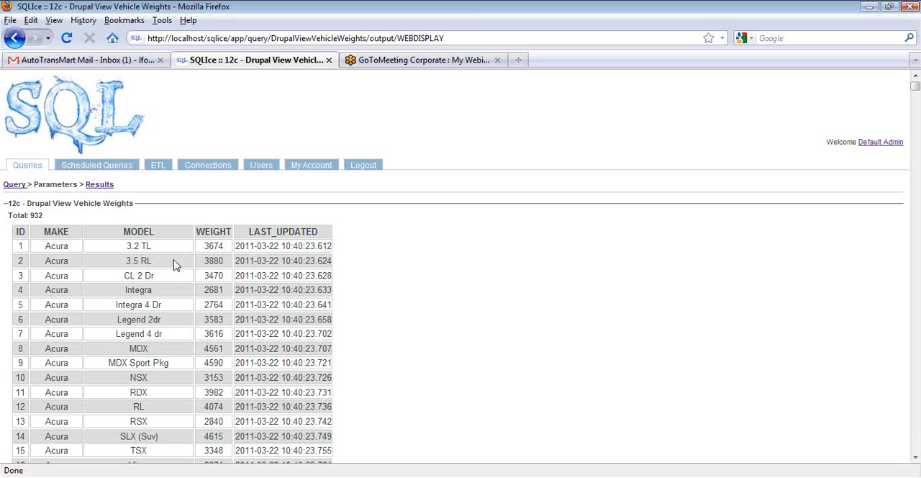
left_click(14, 184)
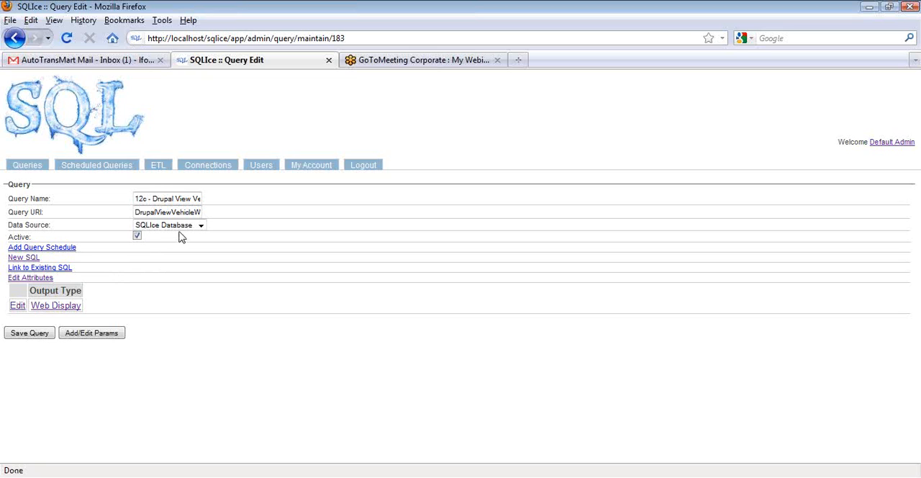
left_click(17, 305)
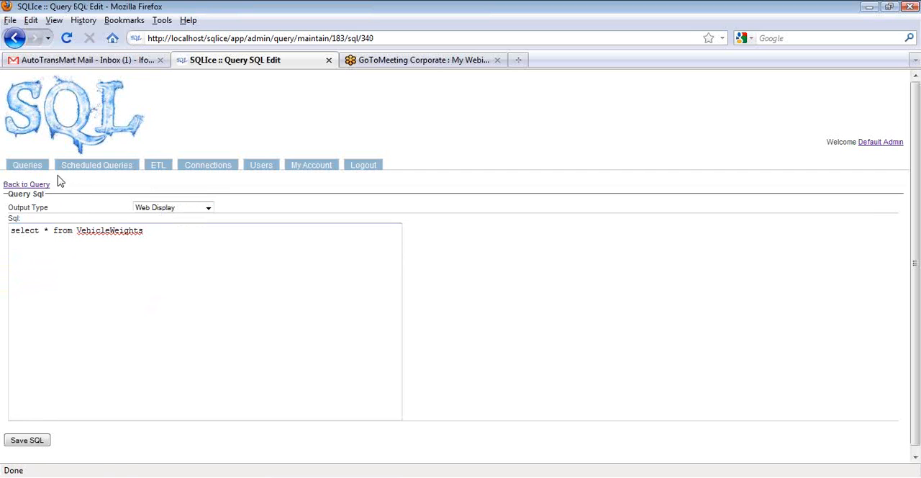
Examine the CSV insert SQL of the Drupal application's 12b-ETL - Drupal Insert Vehicle Weights query
left_click(28, 166)
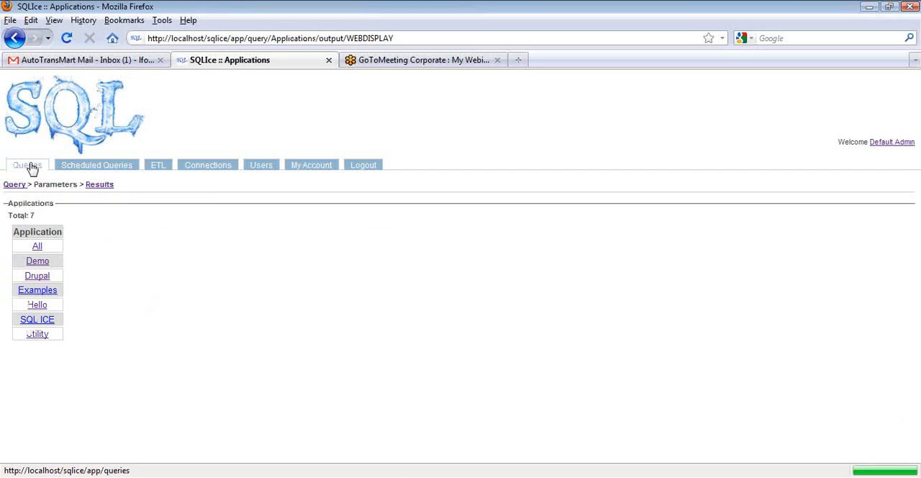
left_click(33, 277)
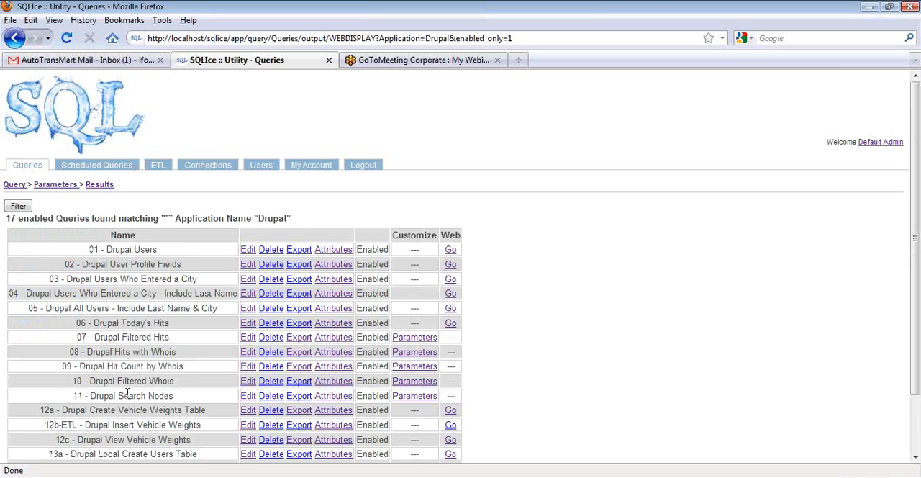
scroll(128, 392, "down", 2)
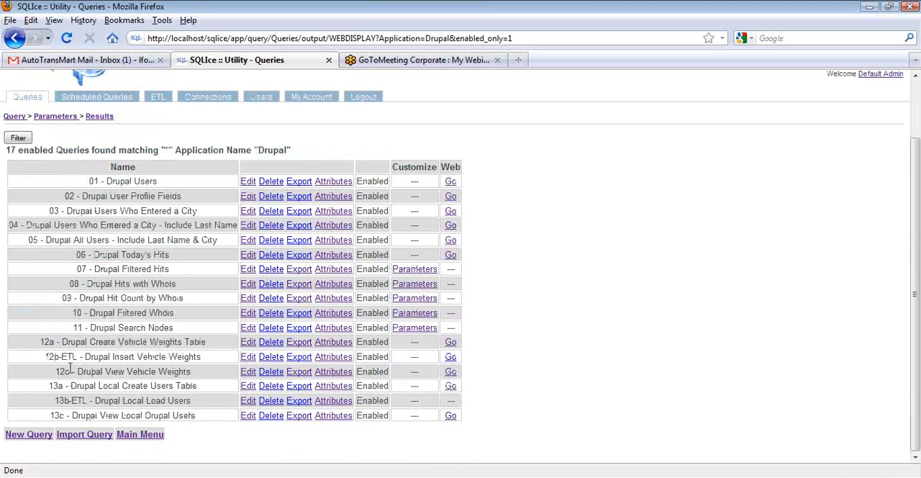
left_click(245, 359)
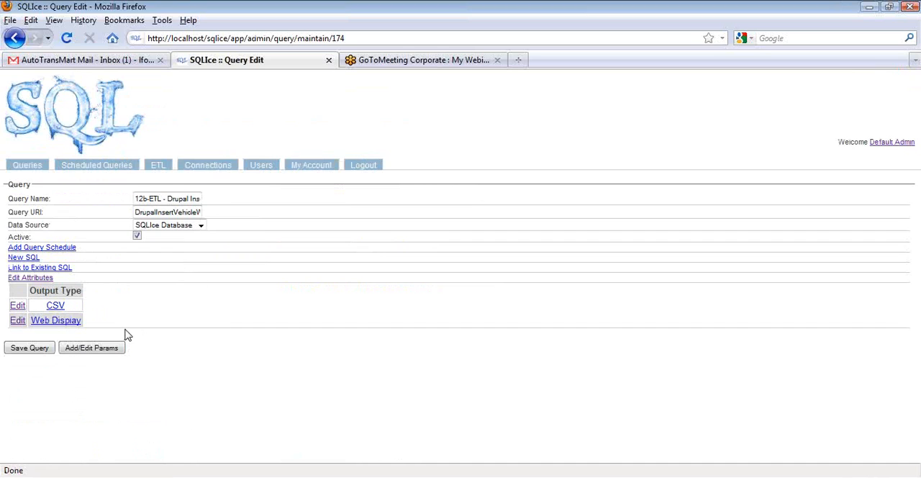
left_click(18, 306)
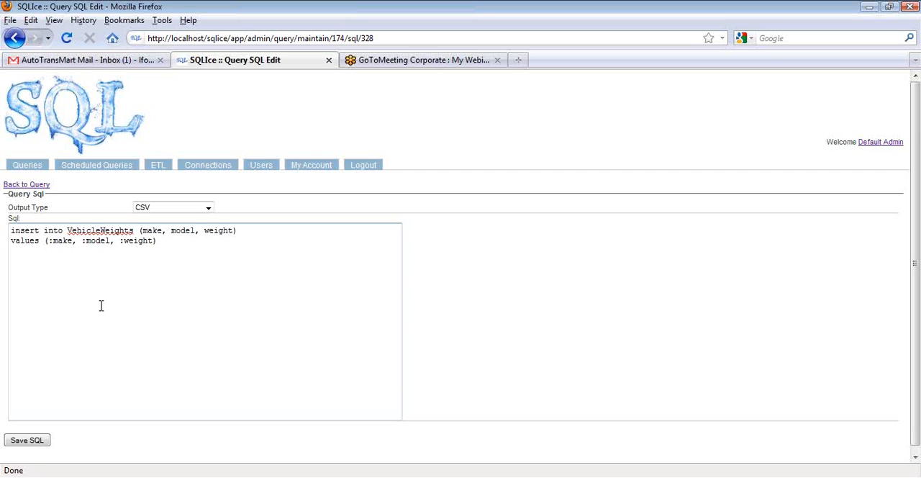
Start a new CSV ETL for the Drupal application with SQLIce Database - 12b-ETL - Drupal Insert Vehicle Weights as destination query
left_click(158, 166)
left_click(35, 277)
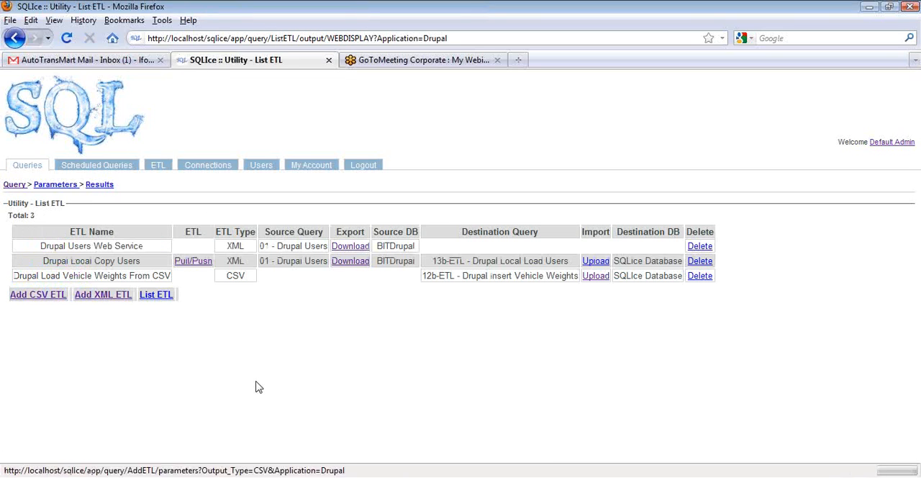
left_click(36, 296)
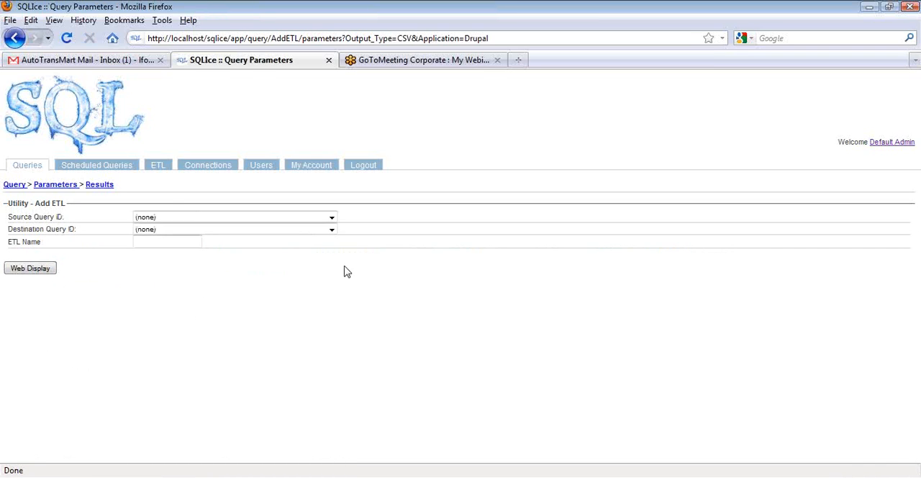
left_click(332, 230)
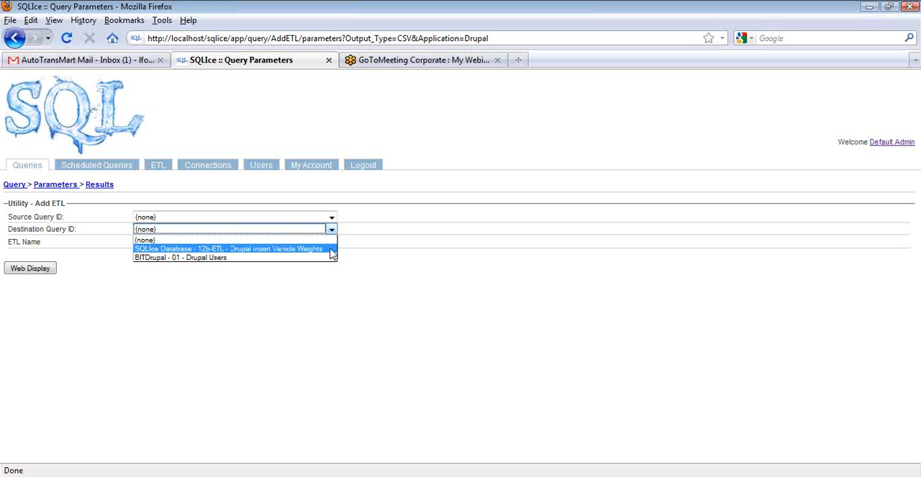
left_click(333, 249)
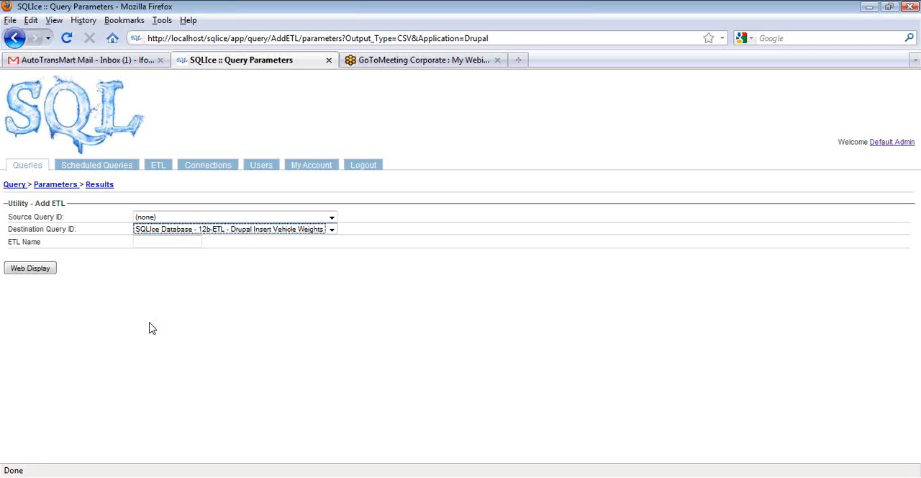
Run the Drupal application's 13a - Drupal Local Create Users Table query and examine its Web Display SQL
left_click(33, 170)
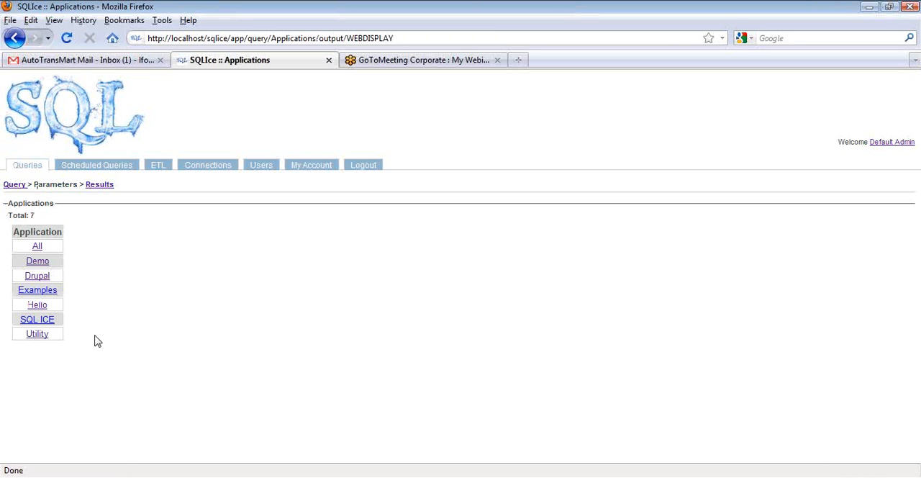
left_click(37, 275)
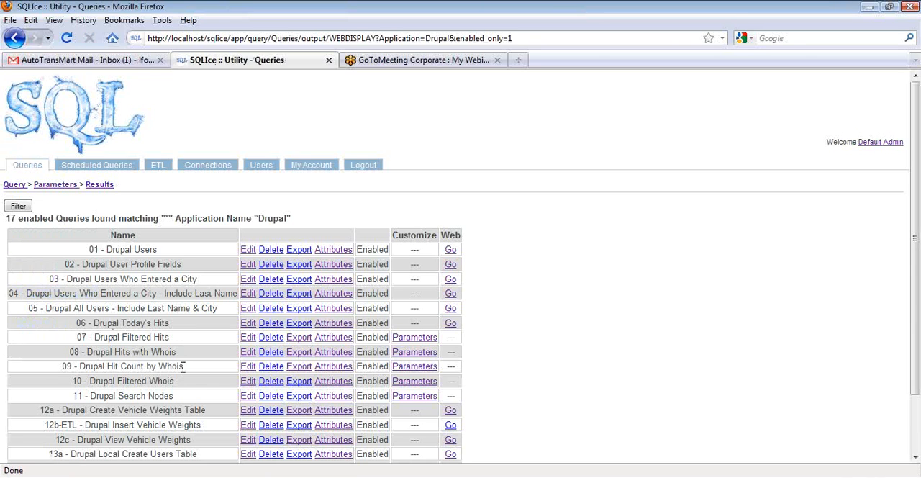
scroll(536, 352, "down", 3)
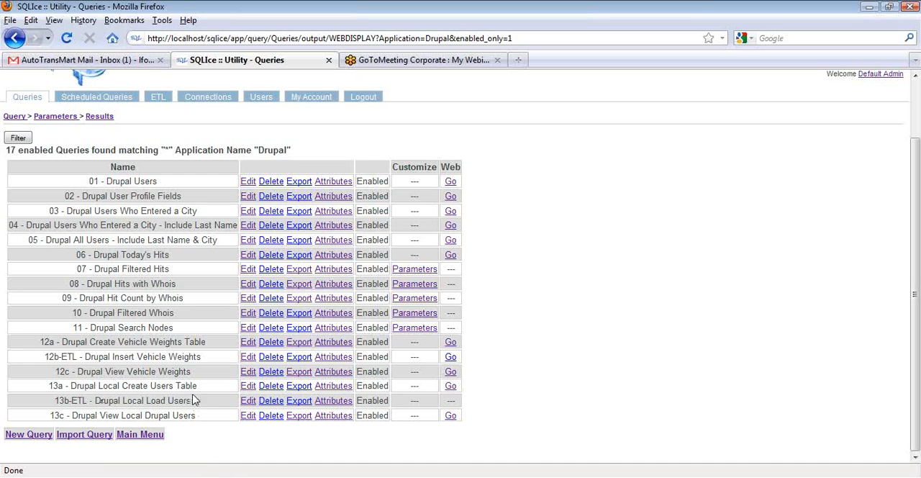
left_click(450, 387)
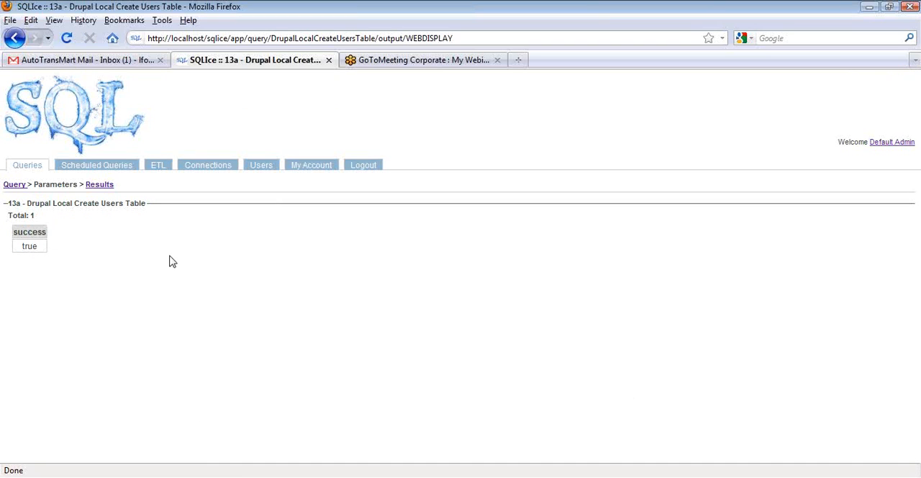
left_click(14, 184)
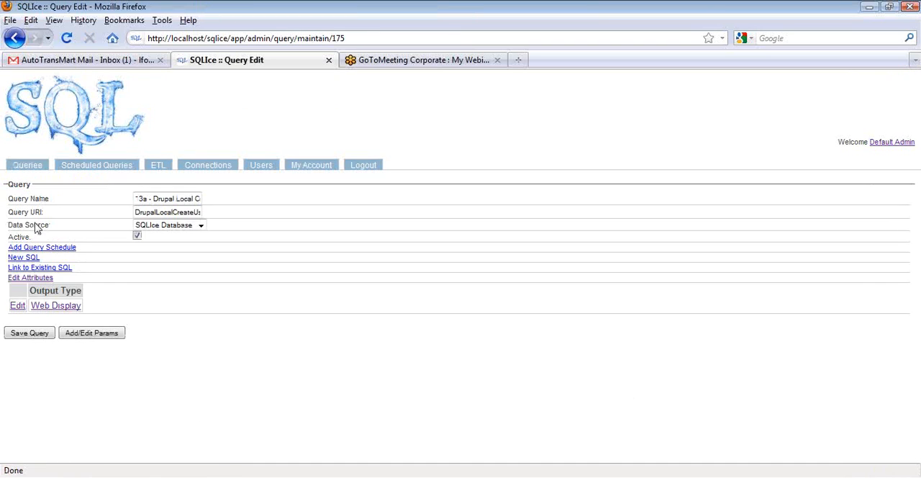
left_click(18, 307)
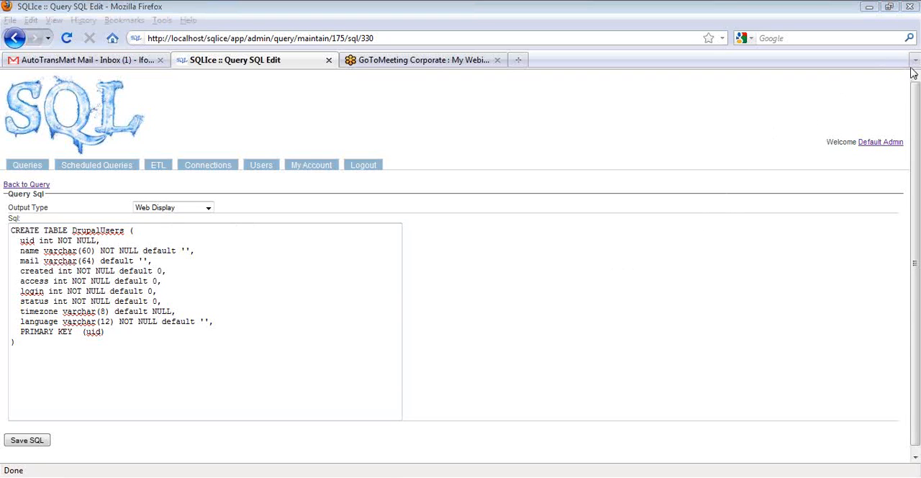
left_click(785, 212)
left_click(554, 279)
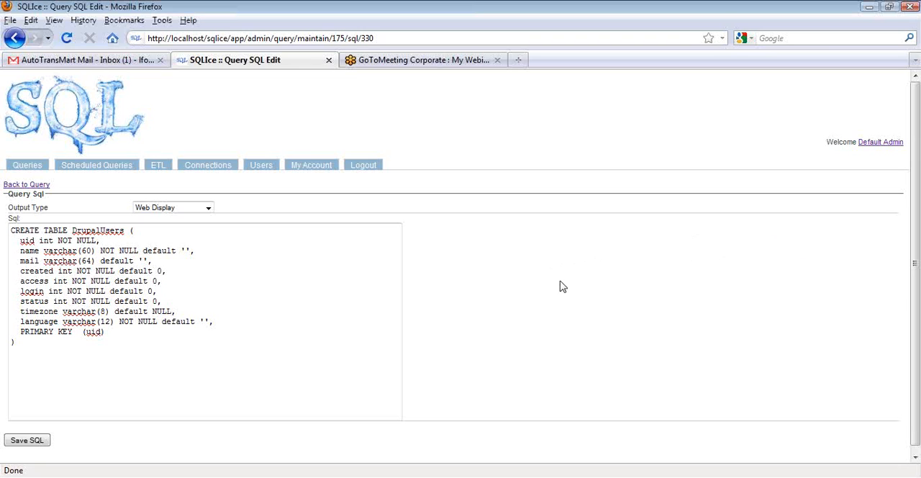
Run the Pull/Push of the Drupal application's Drupal Local Copy Users ETL to load the users into the SQLIce Database
left_click(24, 167)
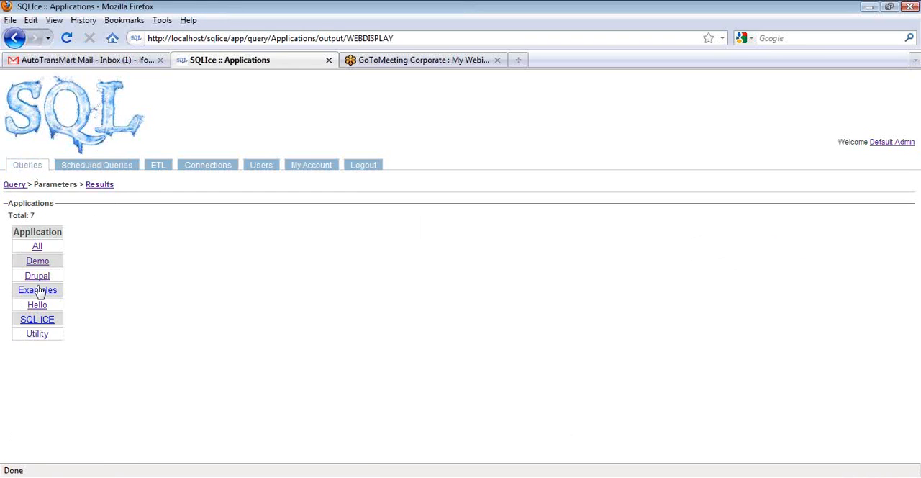
left_click(37, 277)
scroll(530, 364, "down", 2)
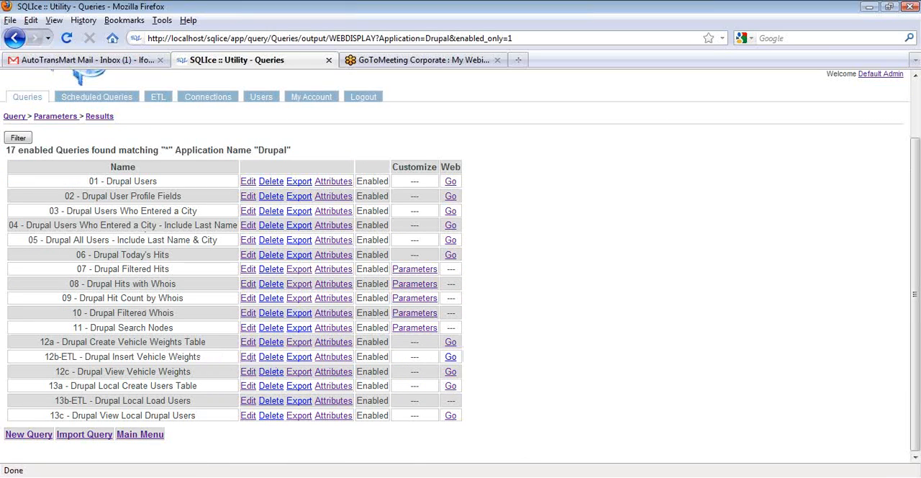
left_click(157, 99)
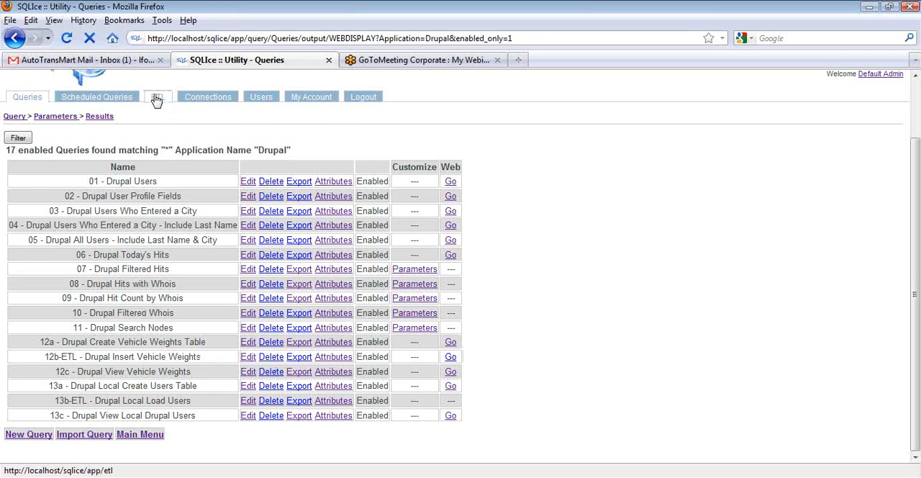
left_click(36, 276)
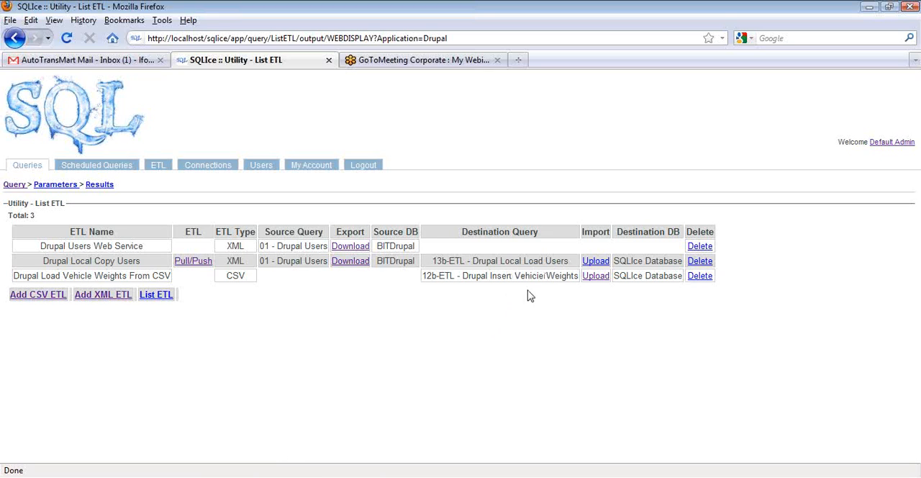
left_click(188, 263)
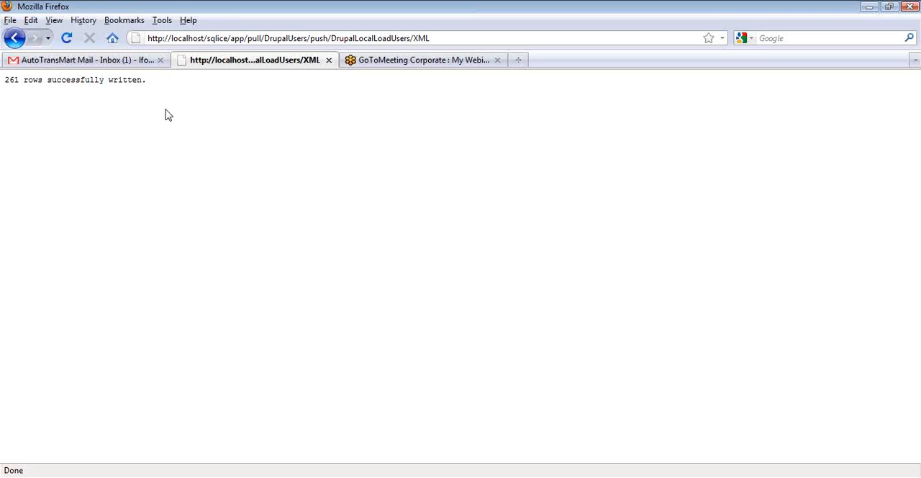
left_click(13, 39)
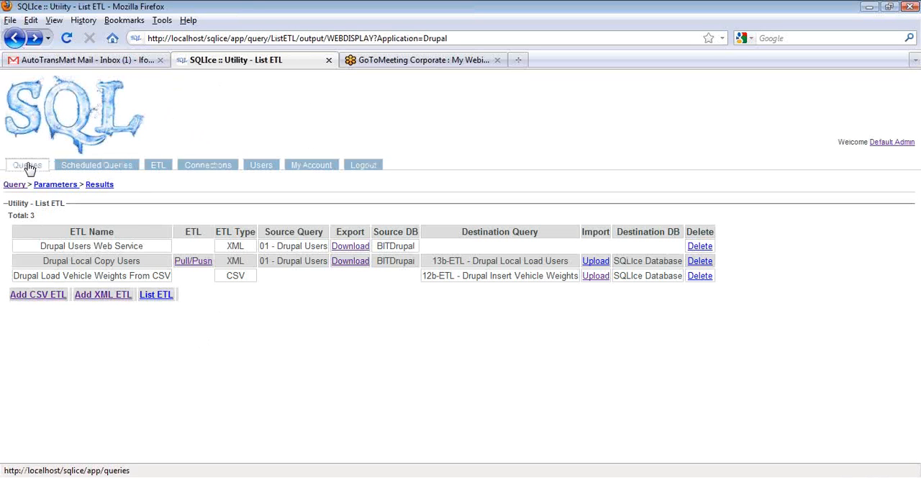
Run the Drupal application's 13c - Drupal View Local Drupal Users query and examine the copied user rows
left_click(28, 168)
left_click(36, 274)
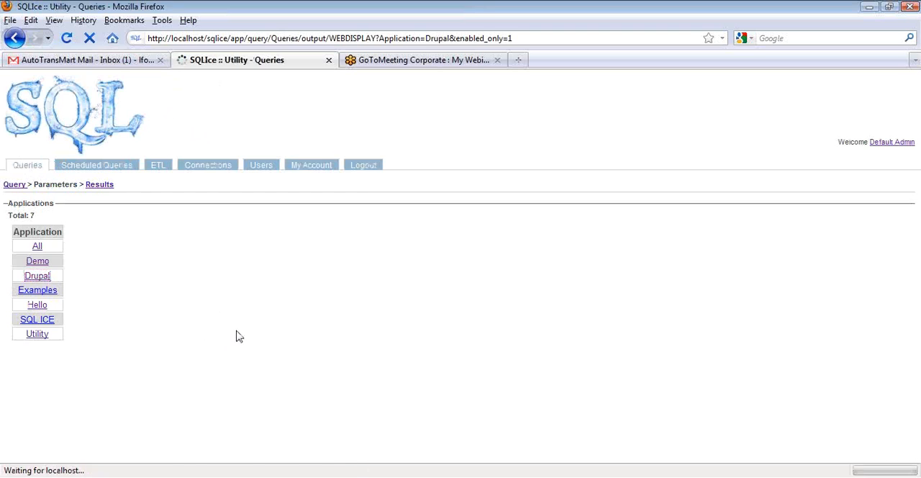
scroll(238, 336, "down", 2)
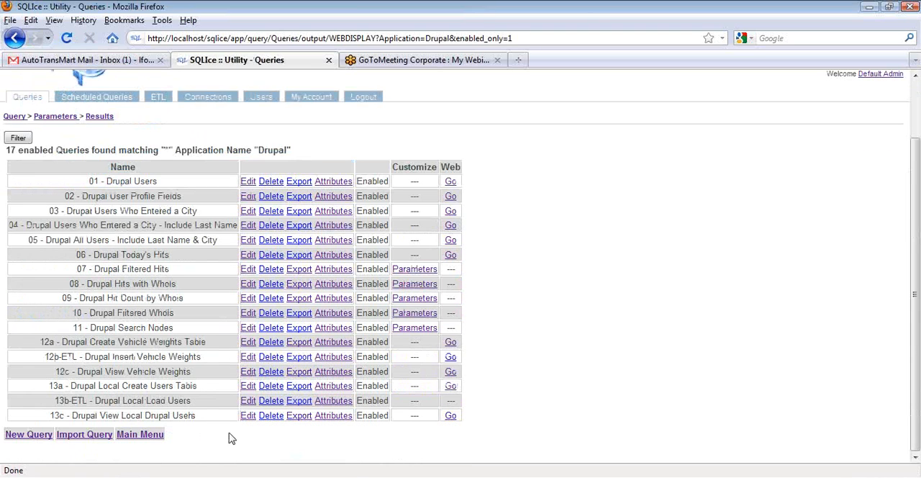
left_click(450, 415)
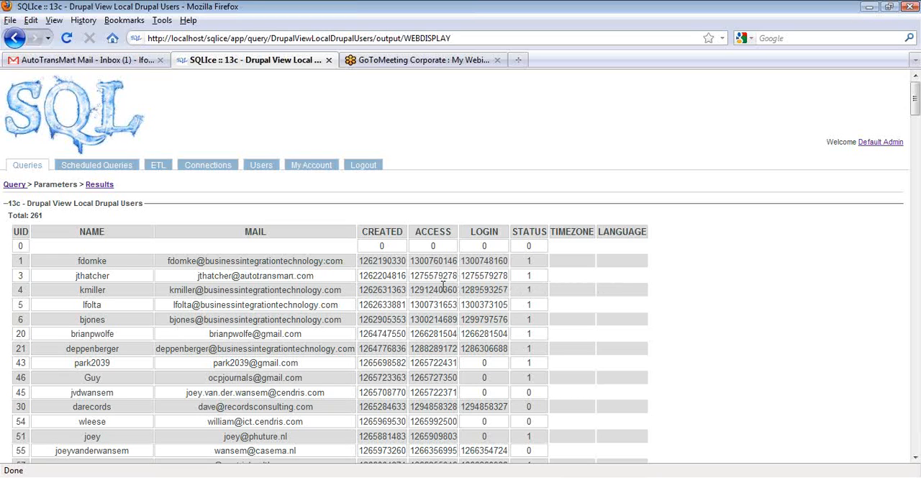
Check which output types a new SQL offers in the Drupal application's 13b-ETL - Drupal Local Load Users query
left_click(28, 166)
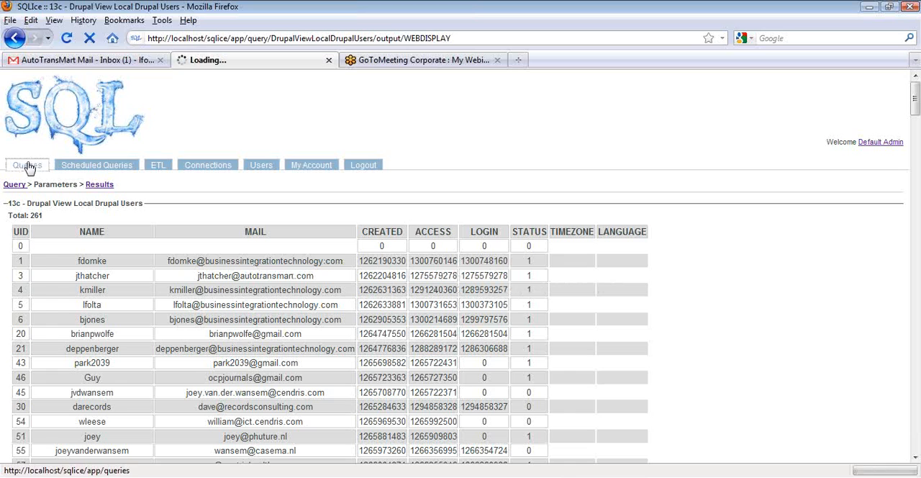
left_click(37, 278)
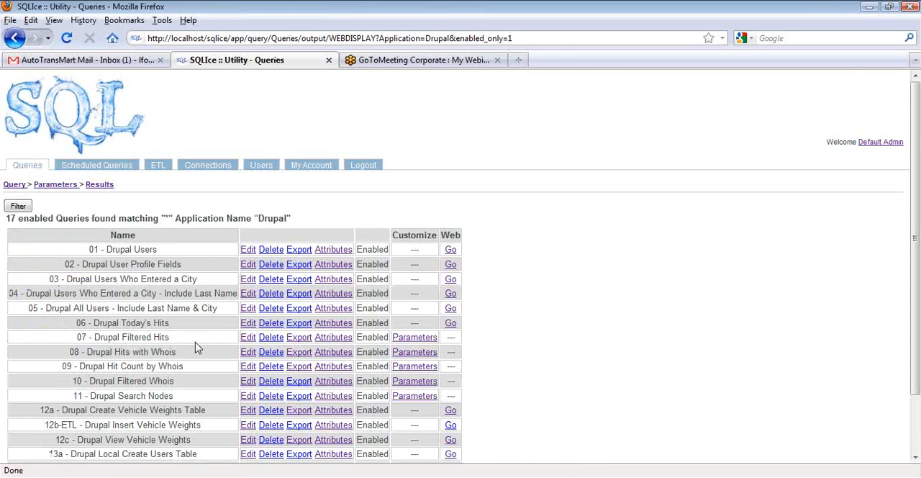
scroll(165, 403, "down", 2)
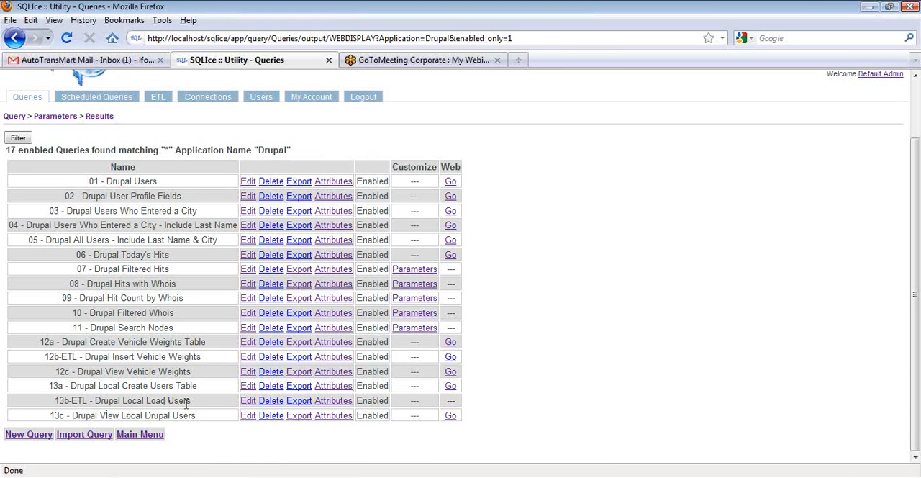
left_click(248, 401)
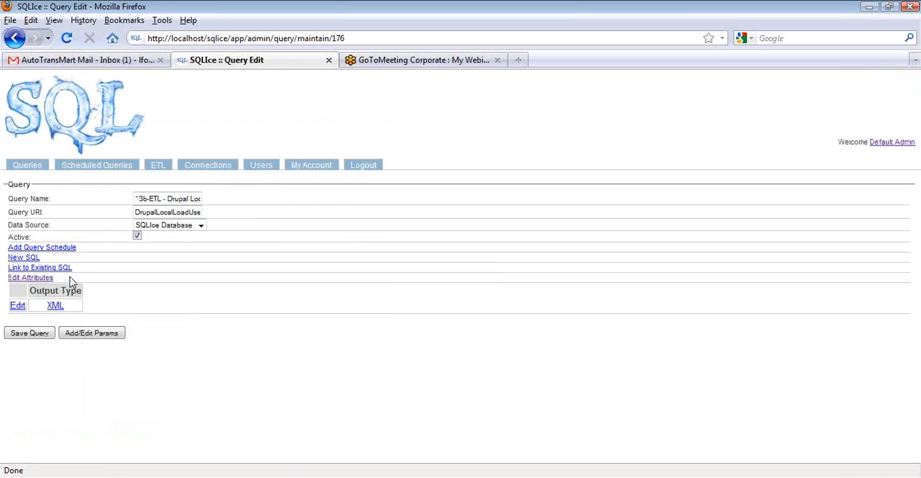
left_click(21, 257)
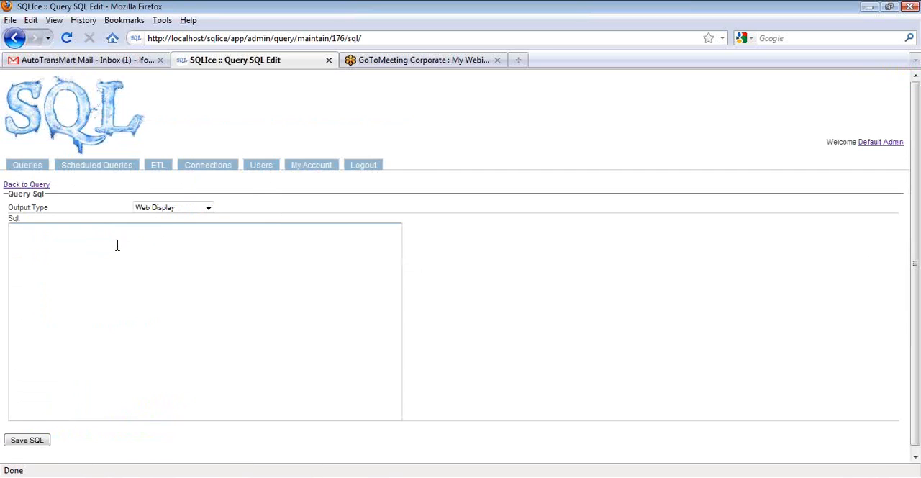
left_click(207, 207)
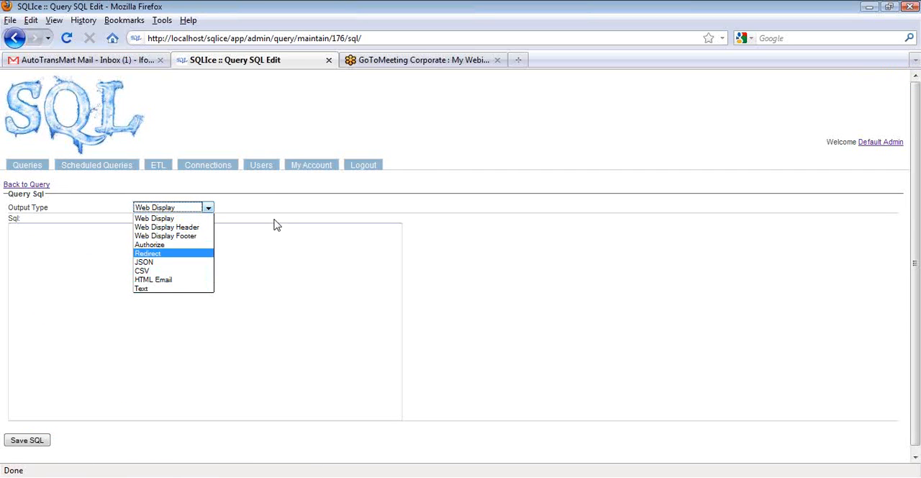
left_click(14, 41)
left_click(14, 41)
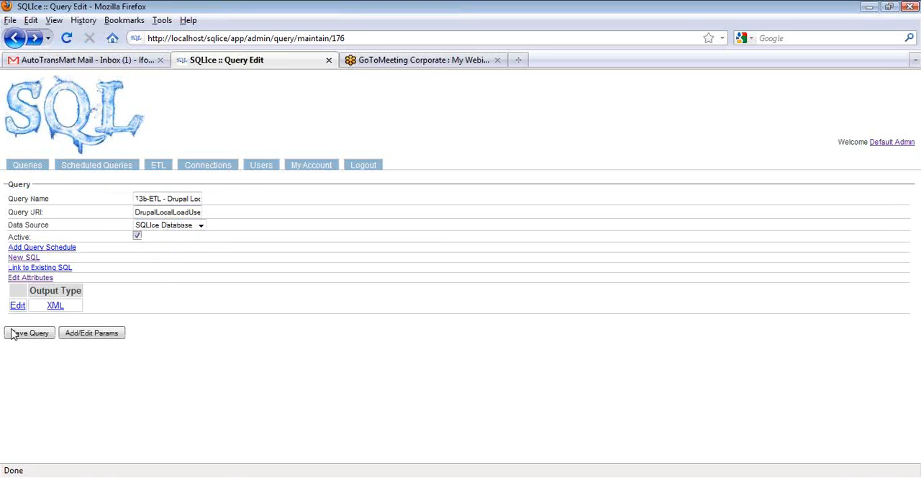
Examine the XML insert SQL of the 13b-ETL - Drupal Local Load Users query
left_click(17, 303)
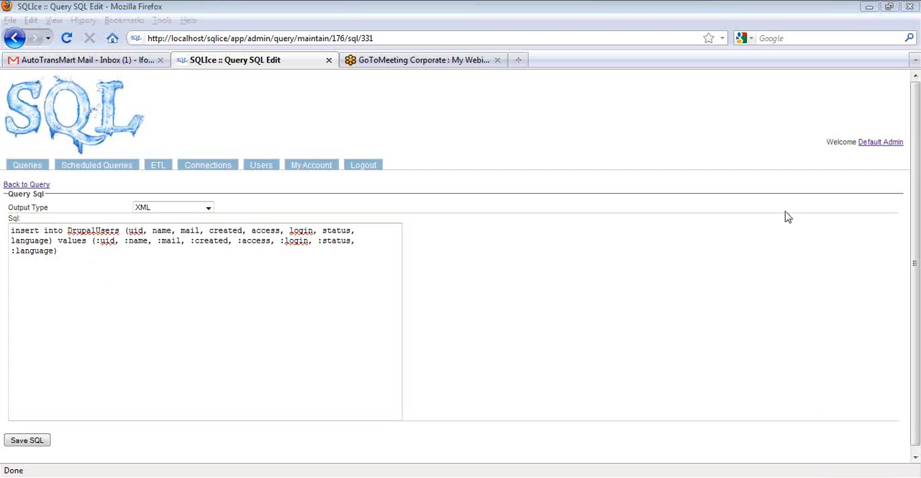
left_click(732, 231)
left_click(623, 298)
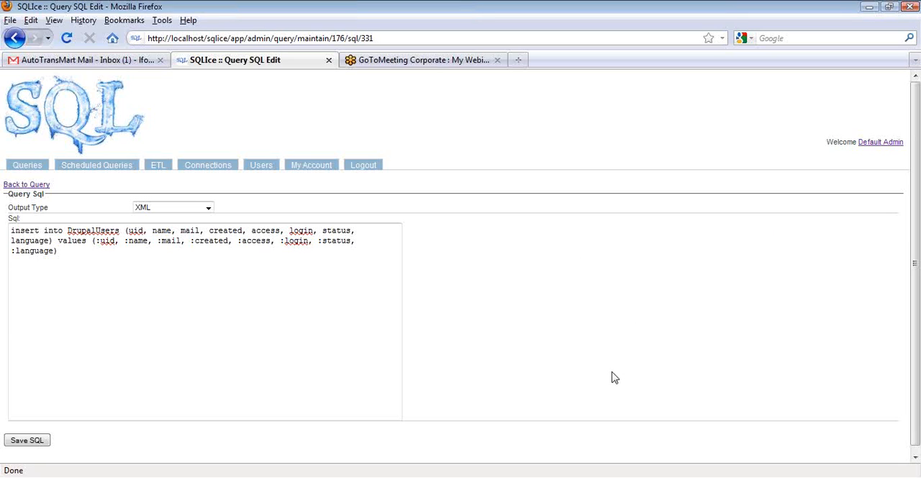
Return to the Drupal application's query list and review its numbered queries
left_click(26, 168)
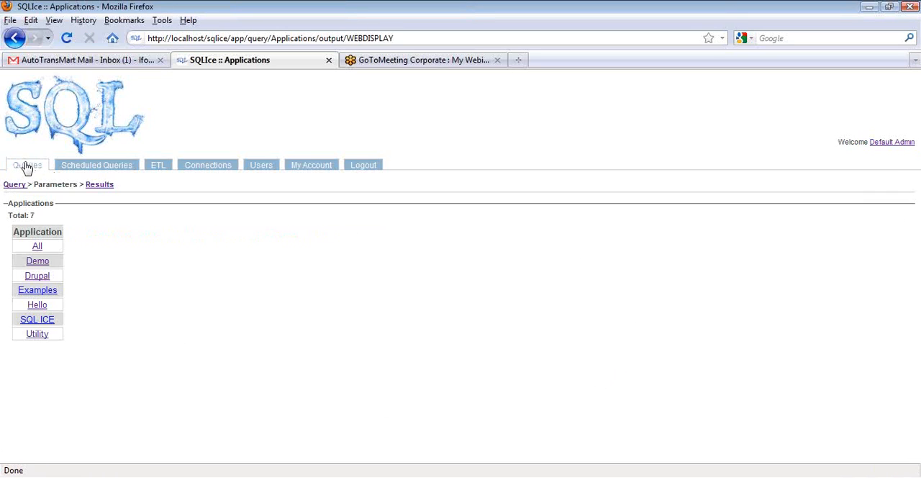
left_click(37, 277)
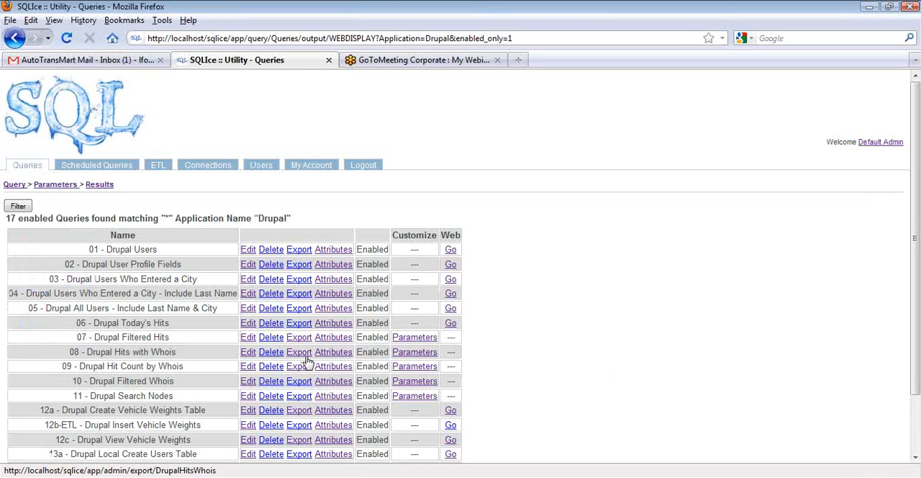
scroll(558, 377, "down", 2)
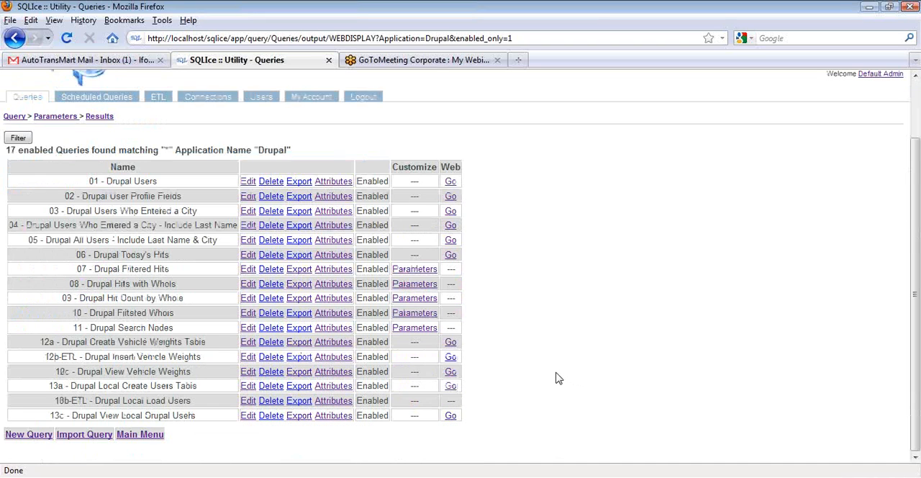